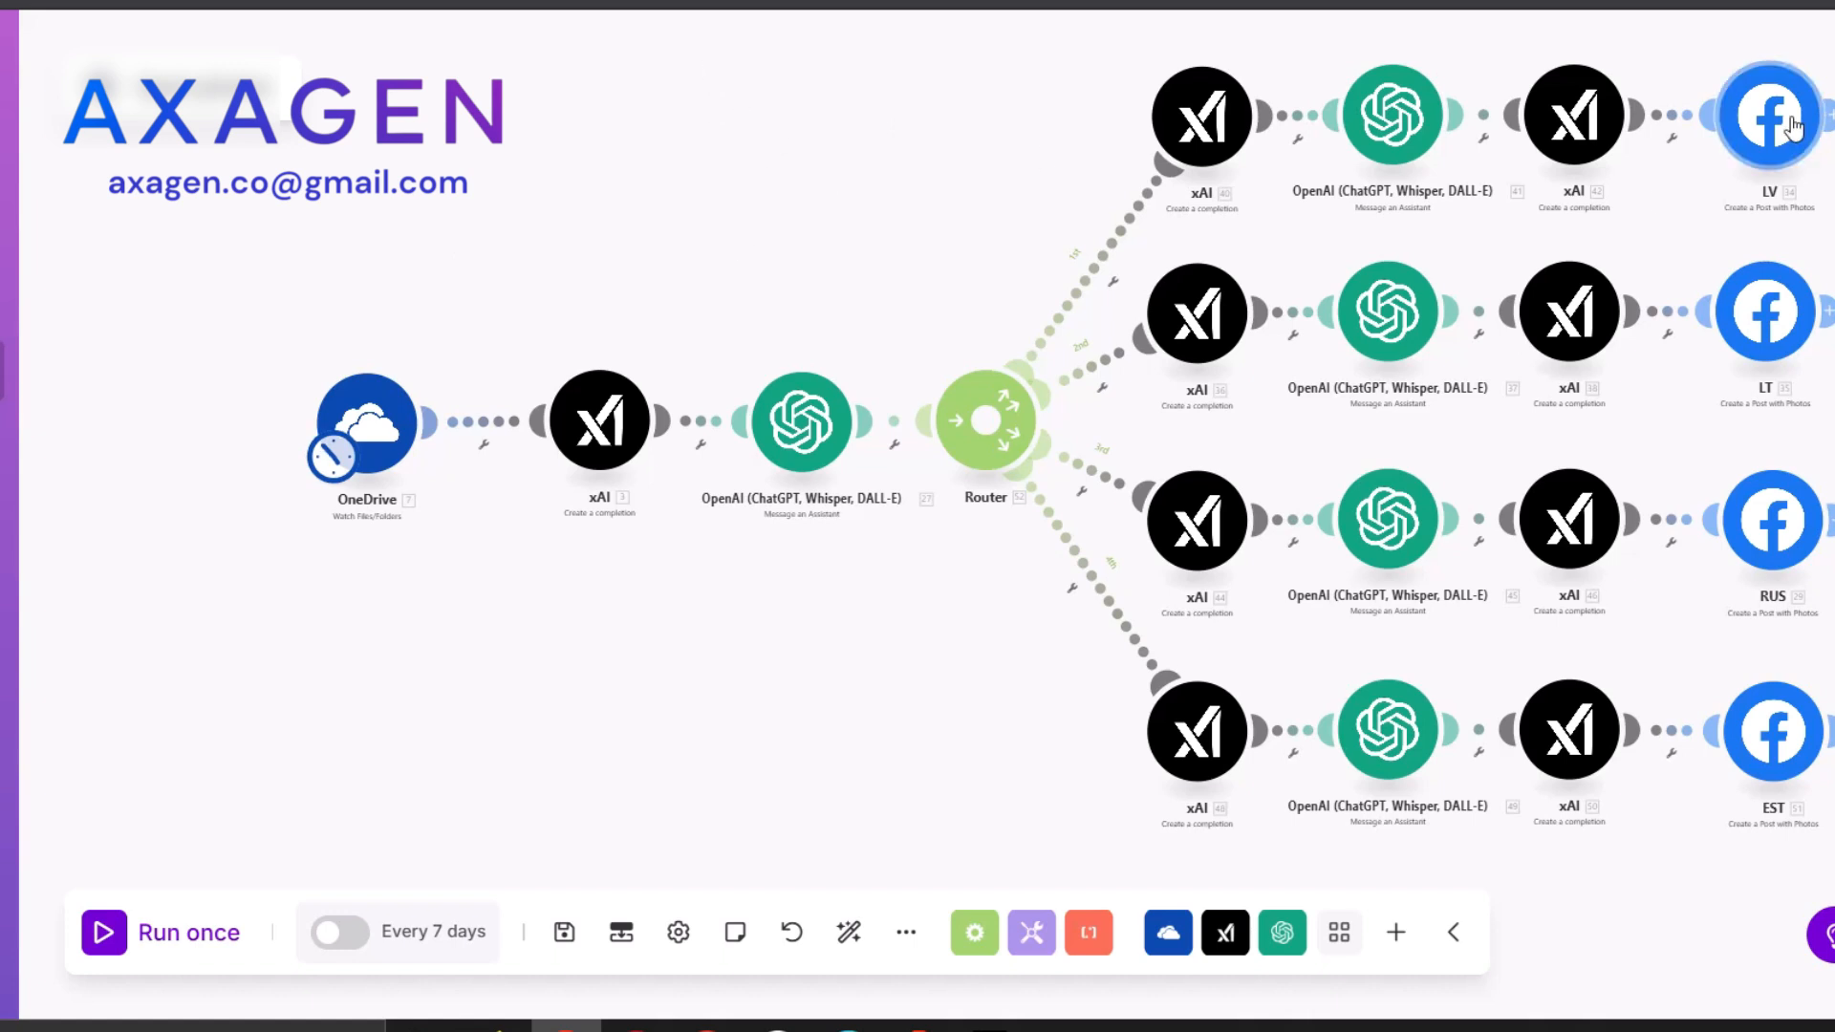
pyautogui.moveTo(403, 313)
pyautogui.mouseDown()
pyautogui.moveTo(513, 309)
pyautogui.moveTo(432, 295)
pyautogui.mouseUp()
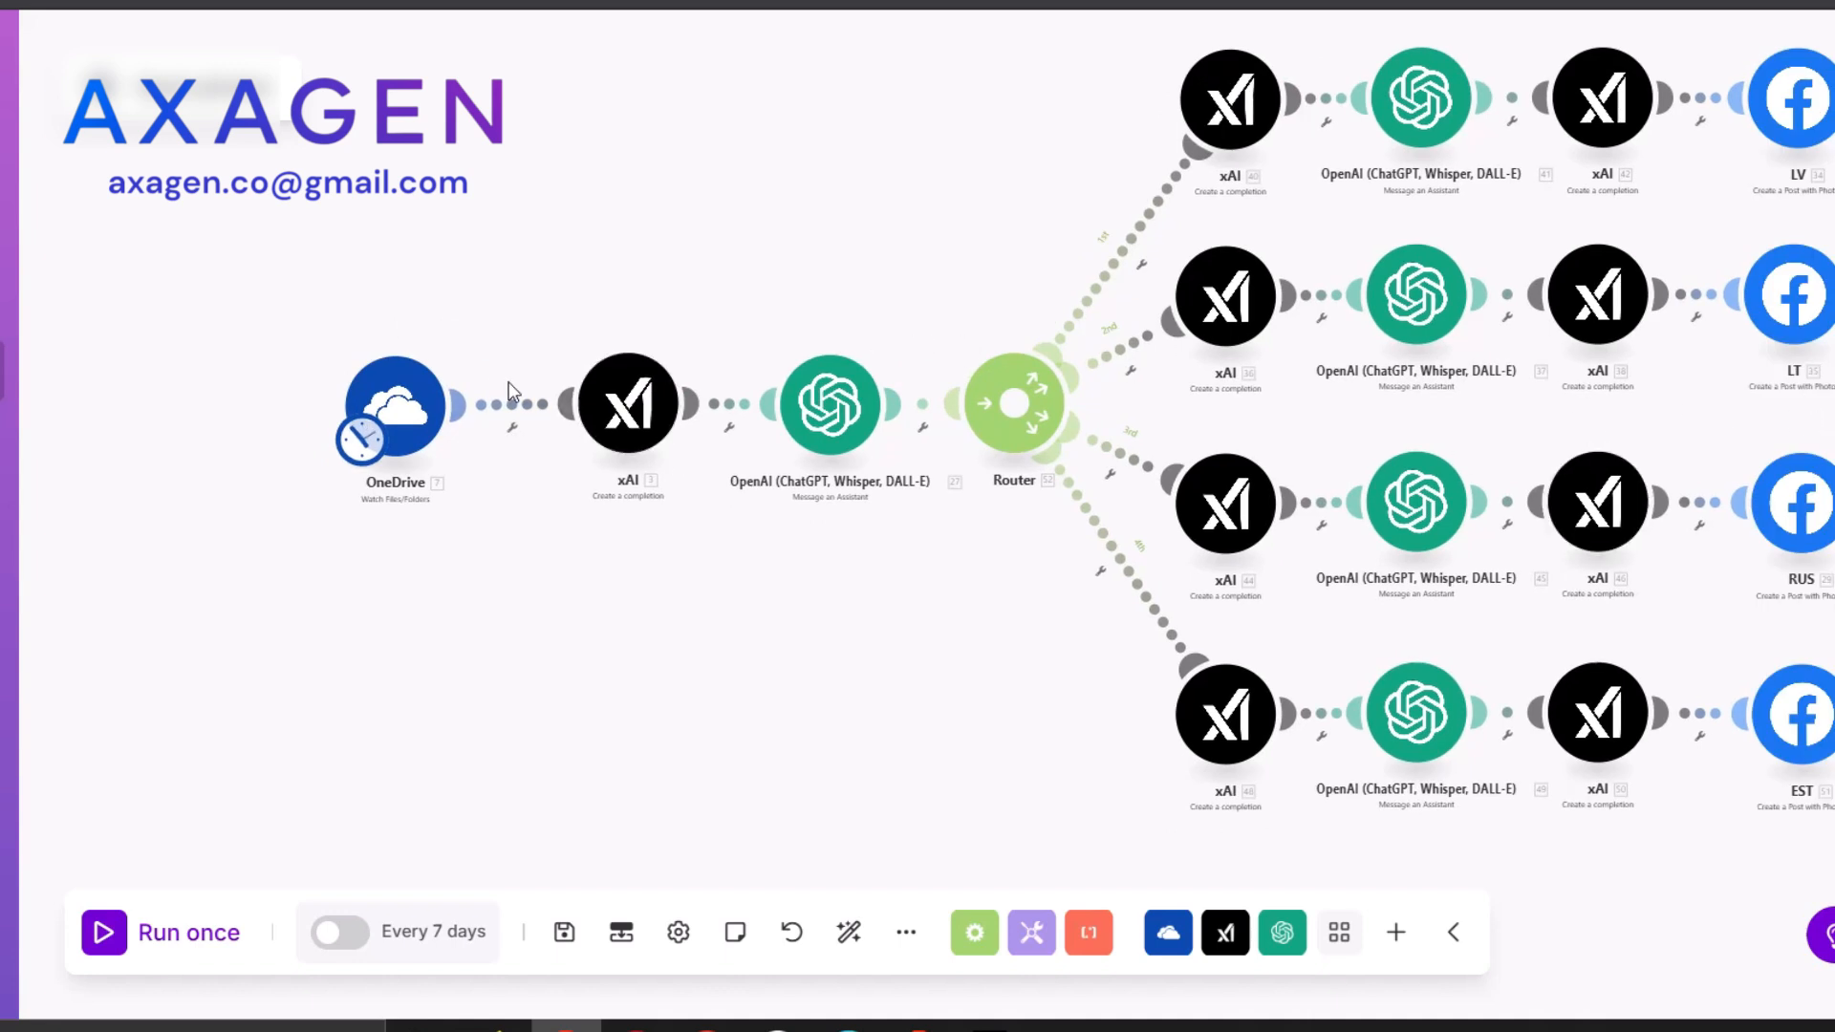
pyautogui.moveTo(446, 286); pyautogui.dragTo(325, 304)
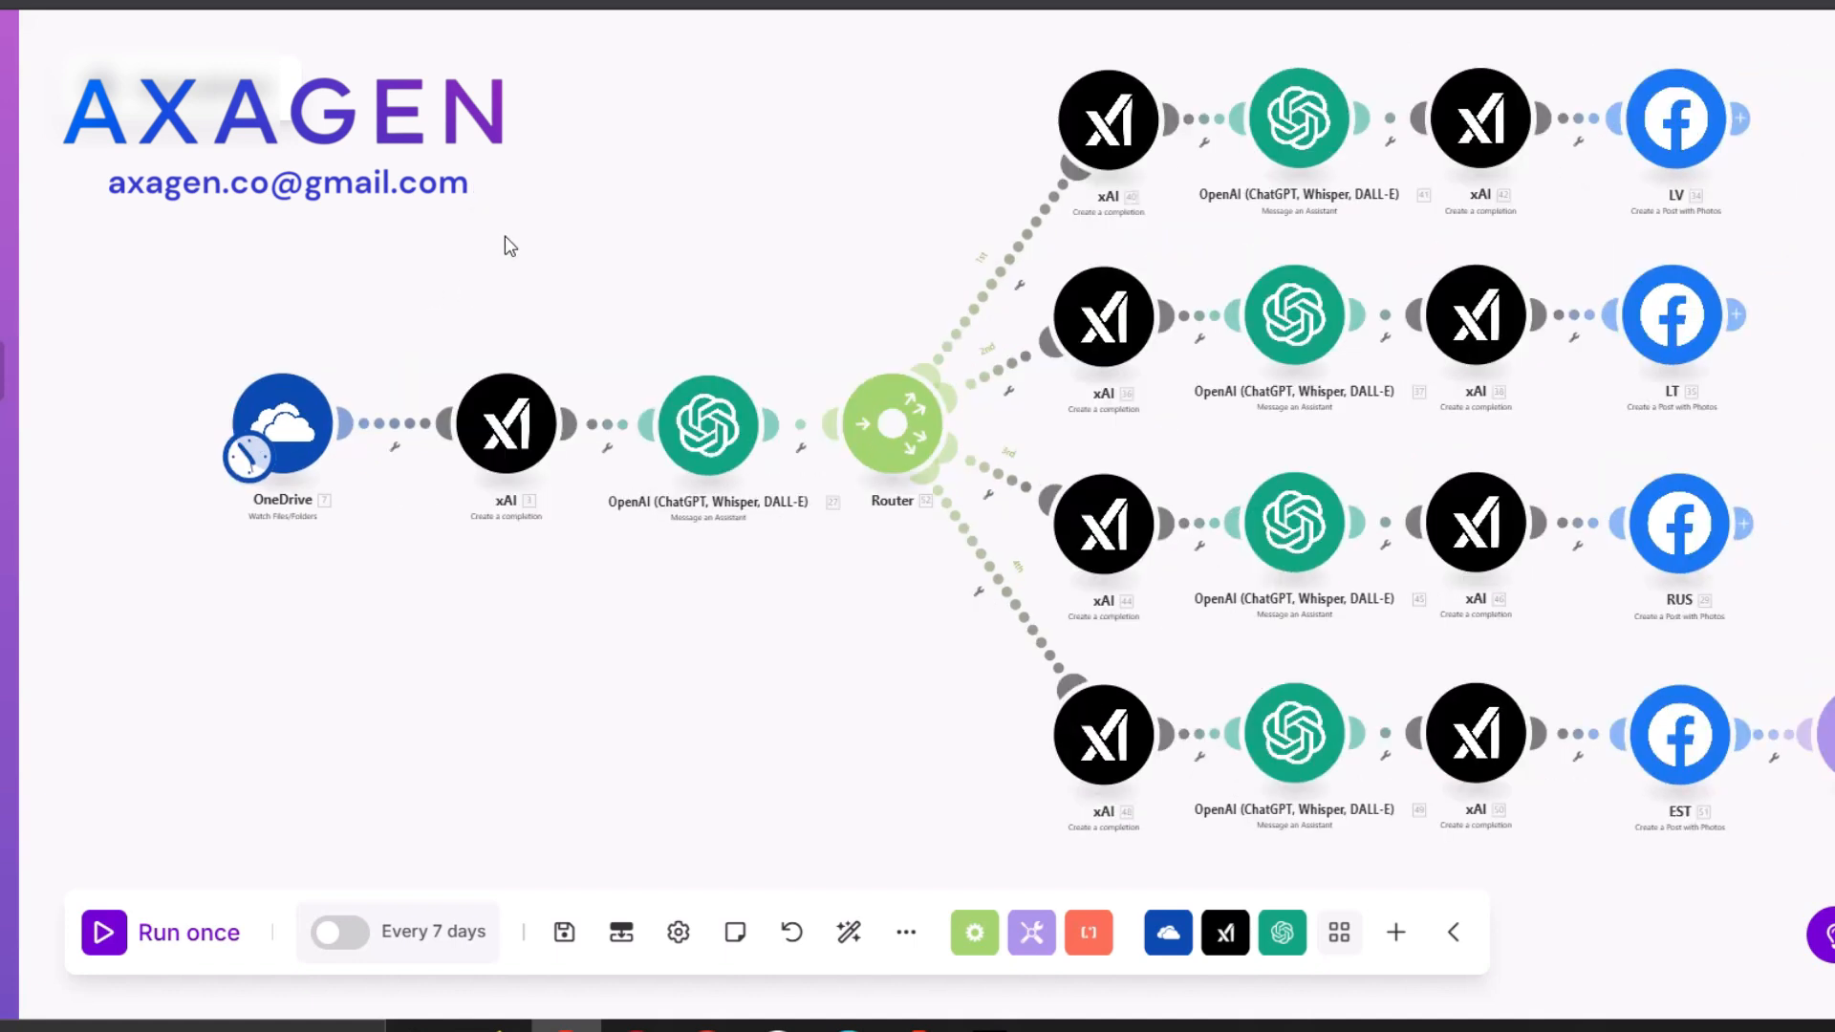
pyautogui.scroll(-2, 505, 235)
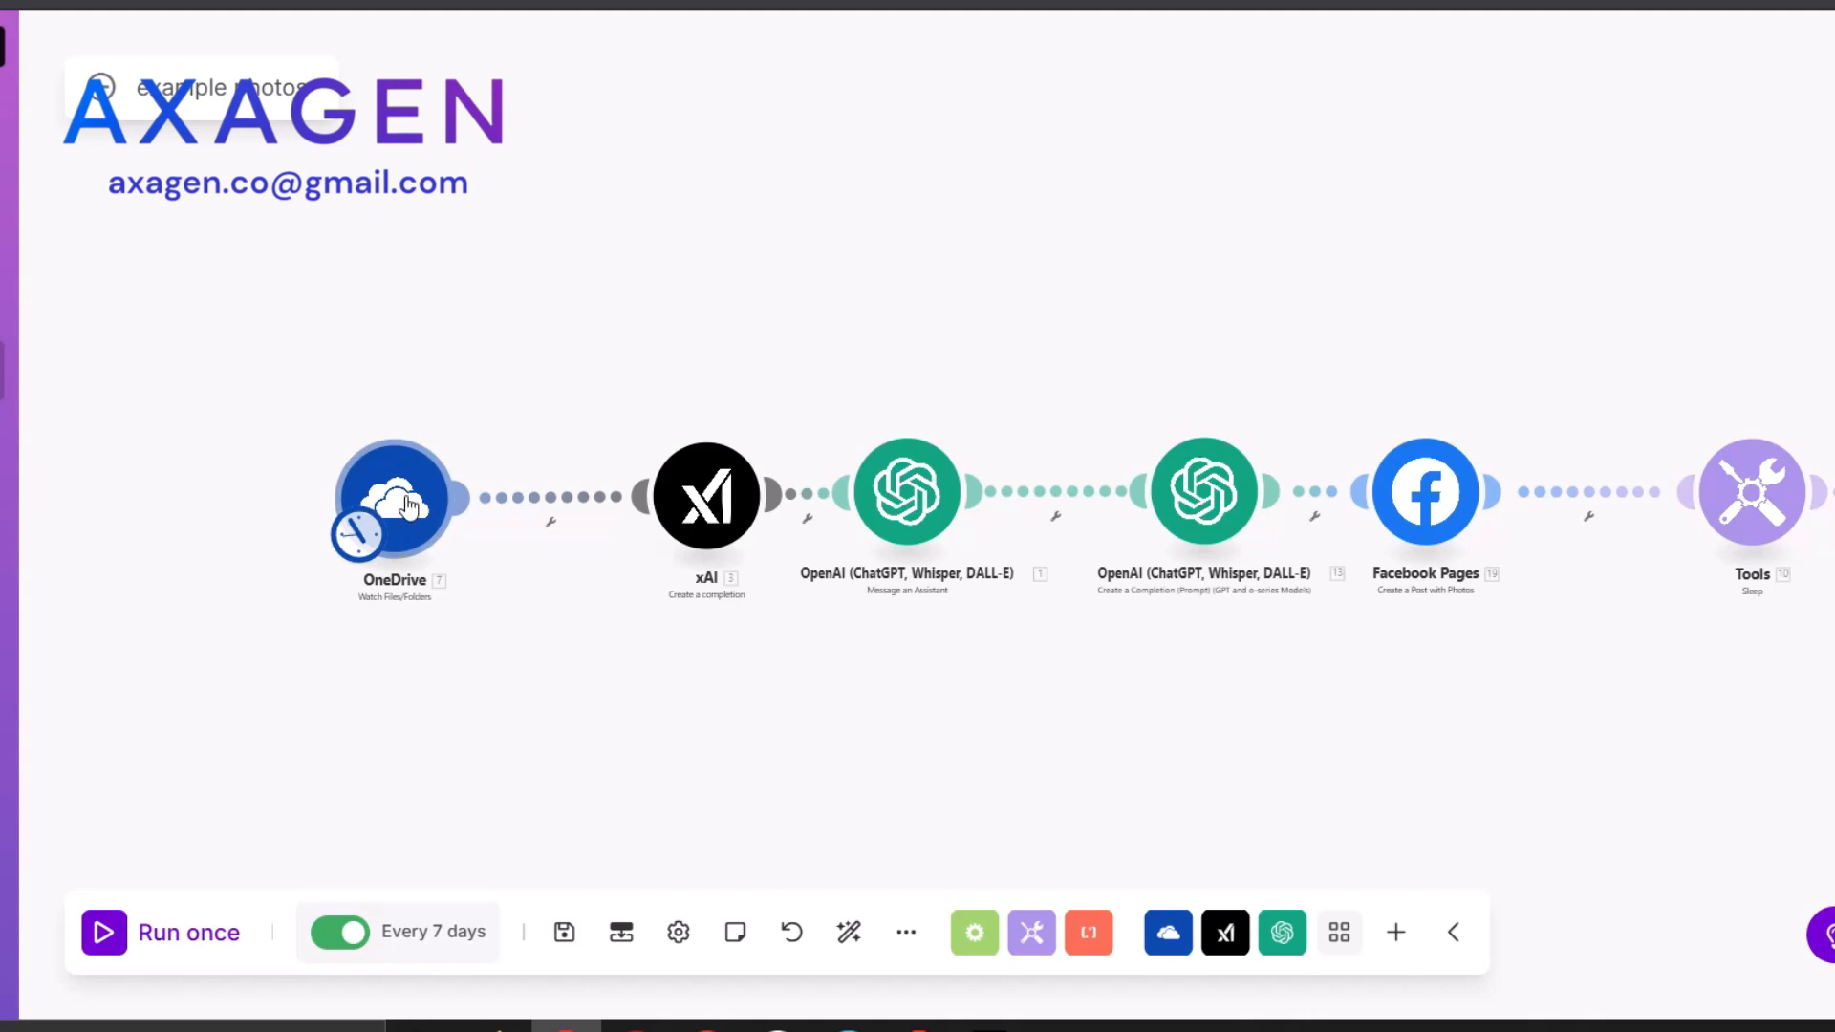
# View the product photo CD-DVD kott.png in the Vauh content folder on OneDrive and close its preview
pyautogui.moveTo(407, 508); pyautogui.dragTo(410, 497)
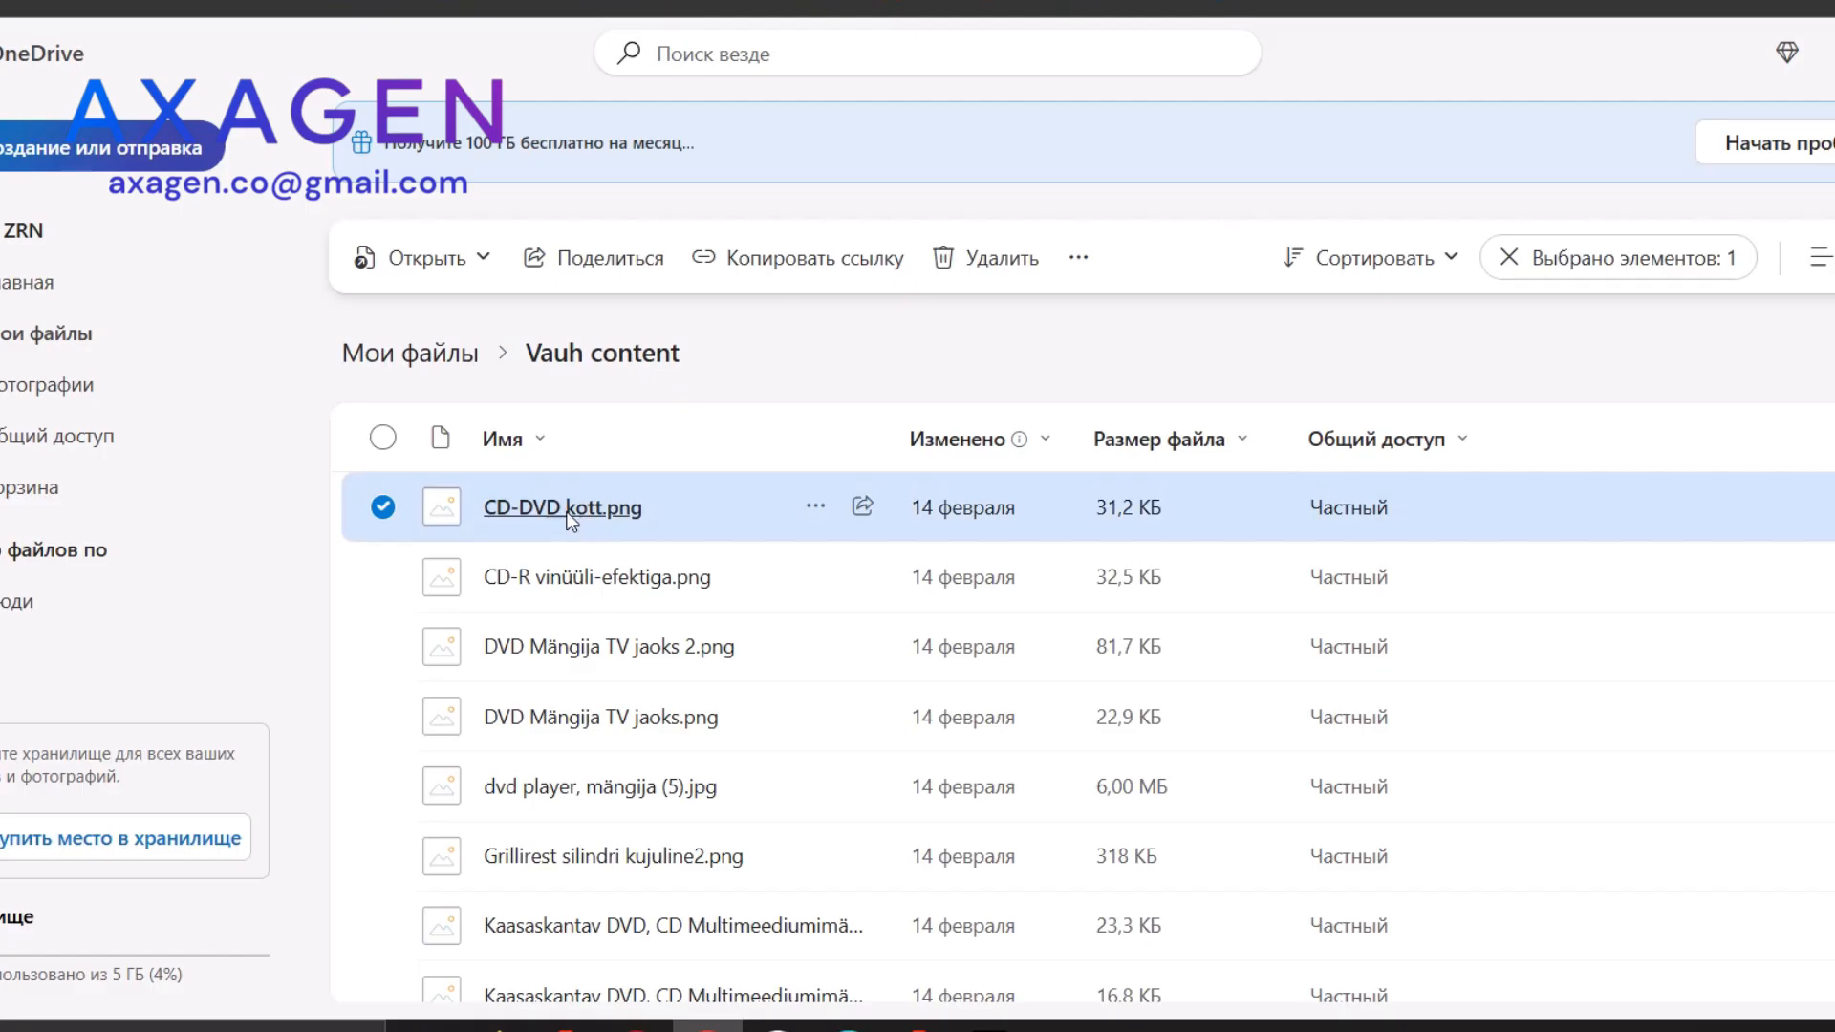
pyautogui.click(568, 513)
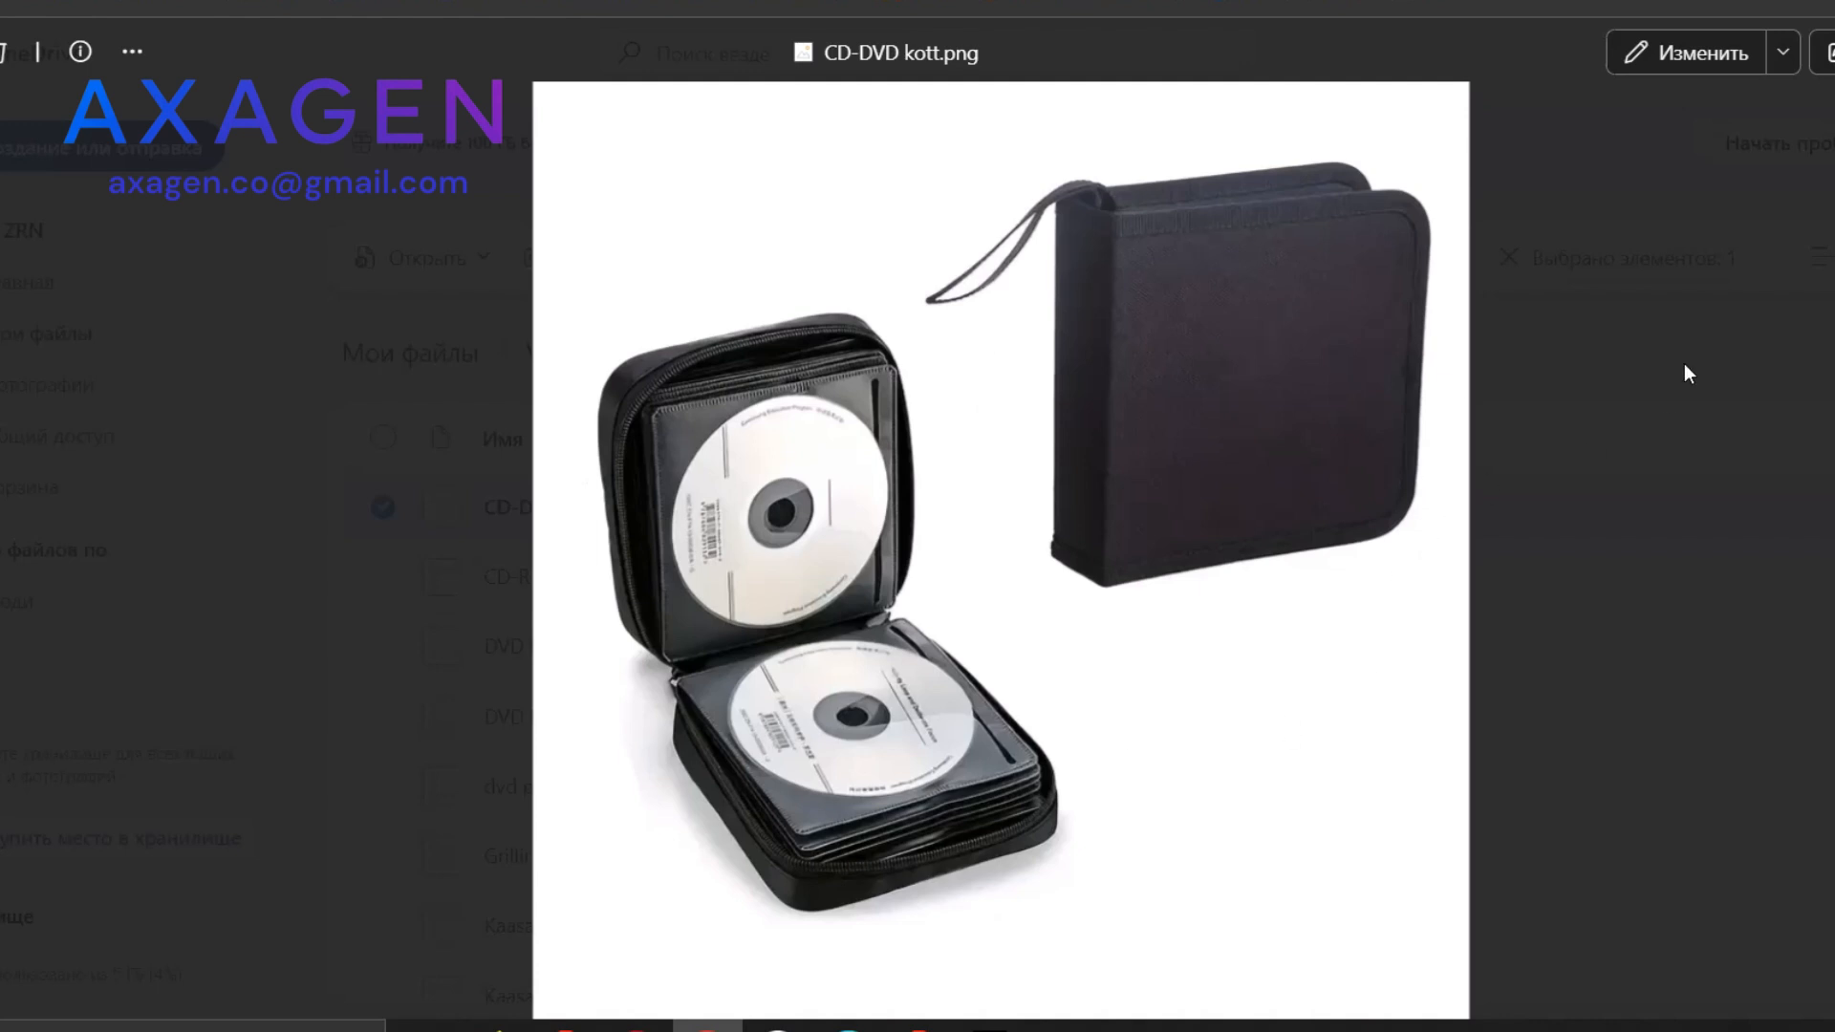
pyautogui.press('Escape')
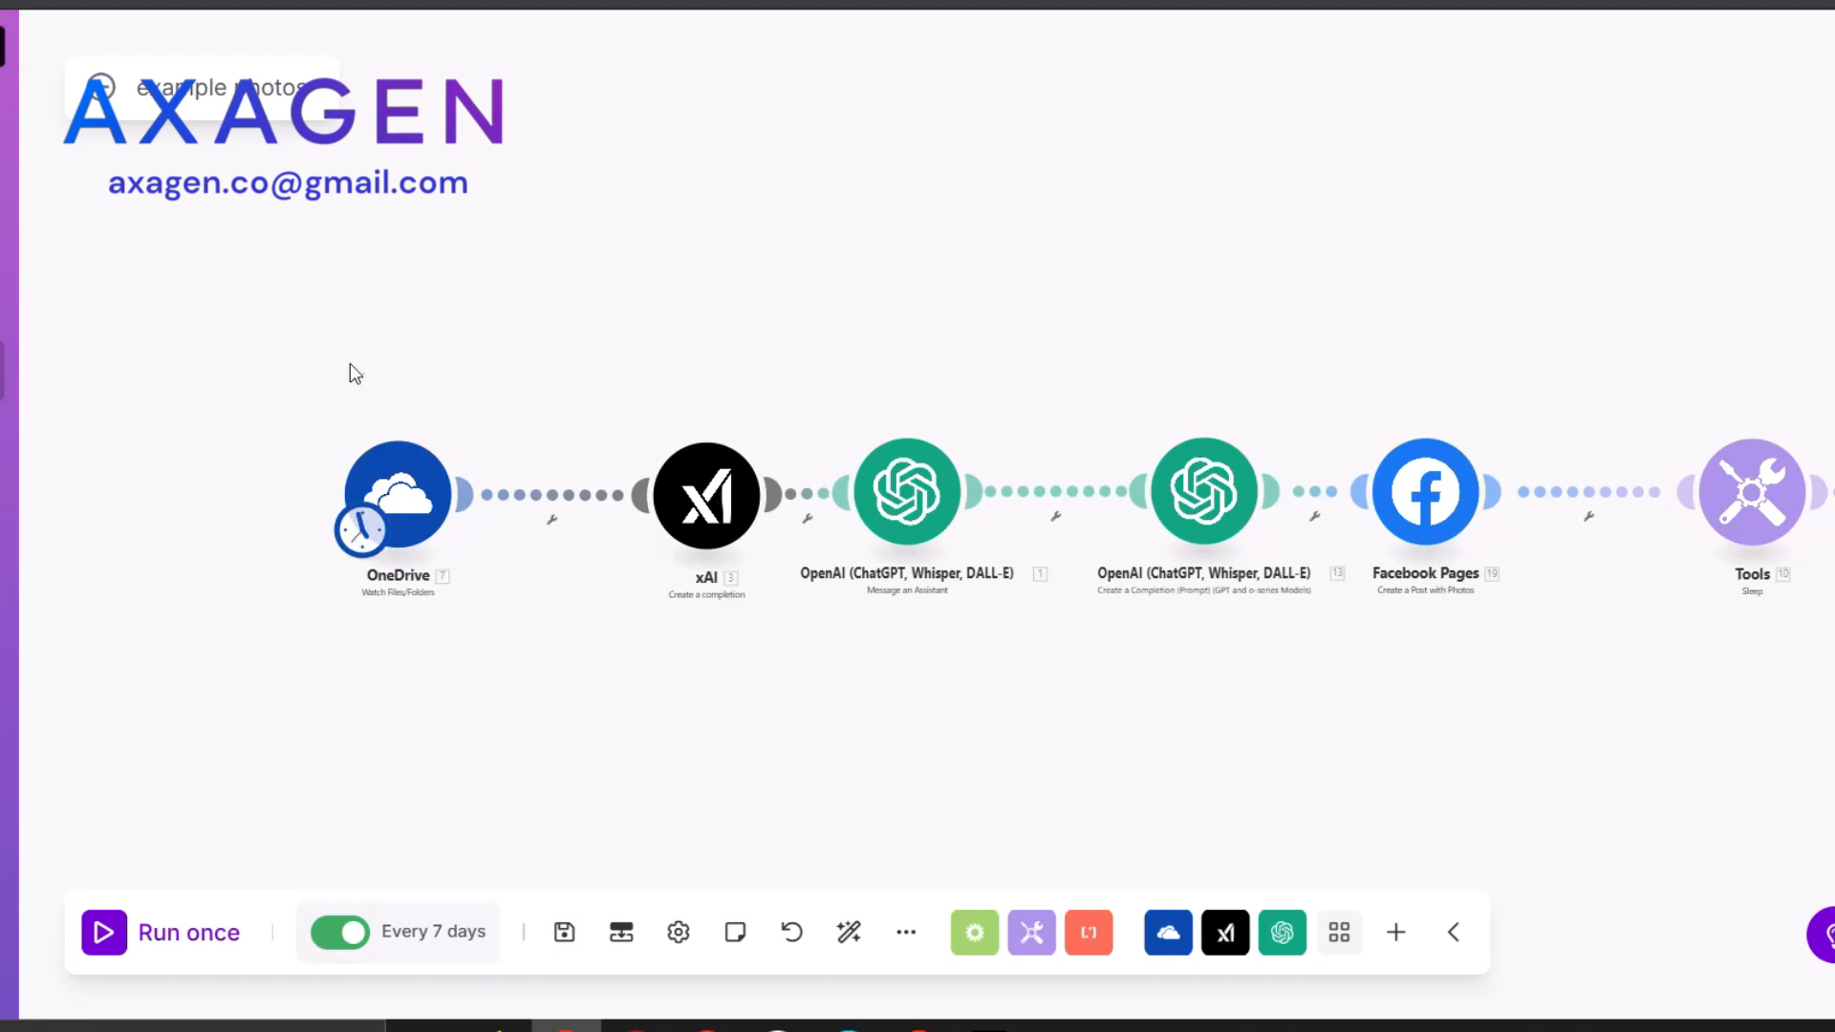
# Move the xAI module closer to the OneDrive module and review its model and product-name prompt
pyautogui.moveTo(706, 504); pyautogui.dragTo(614, 506)
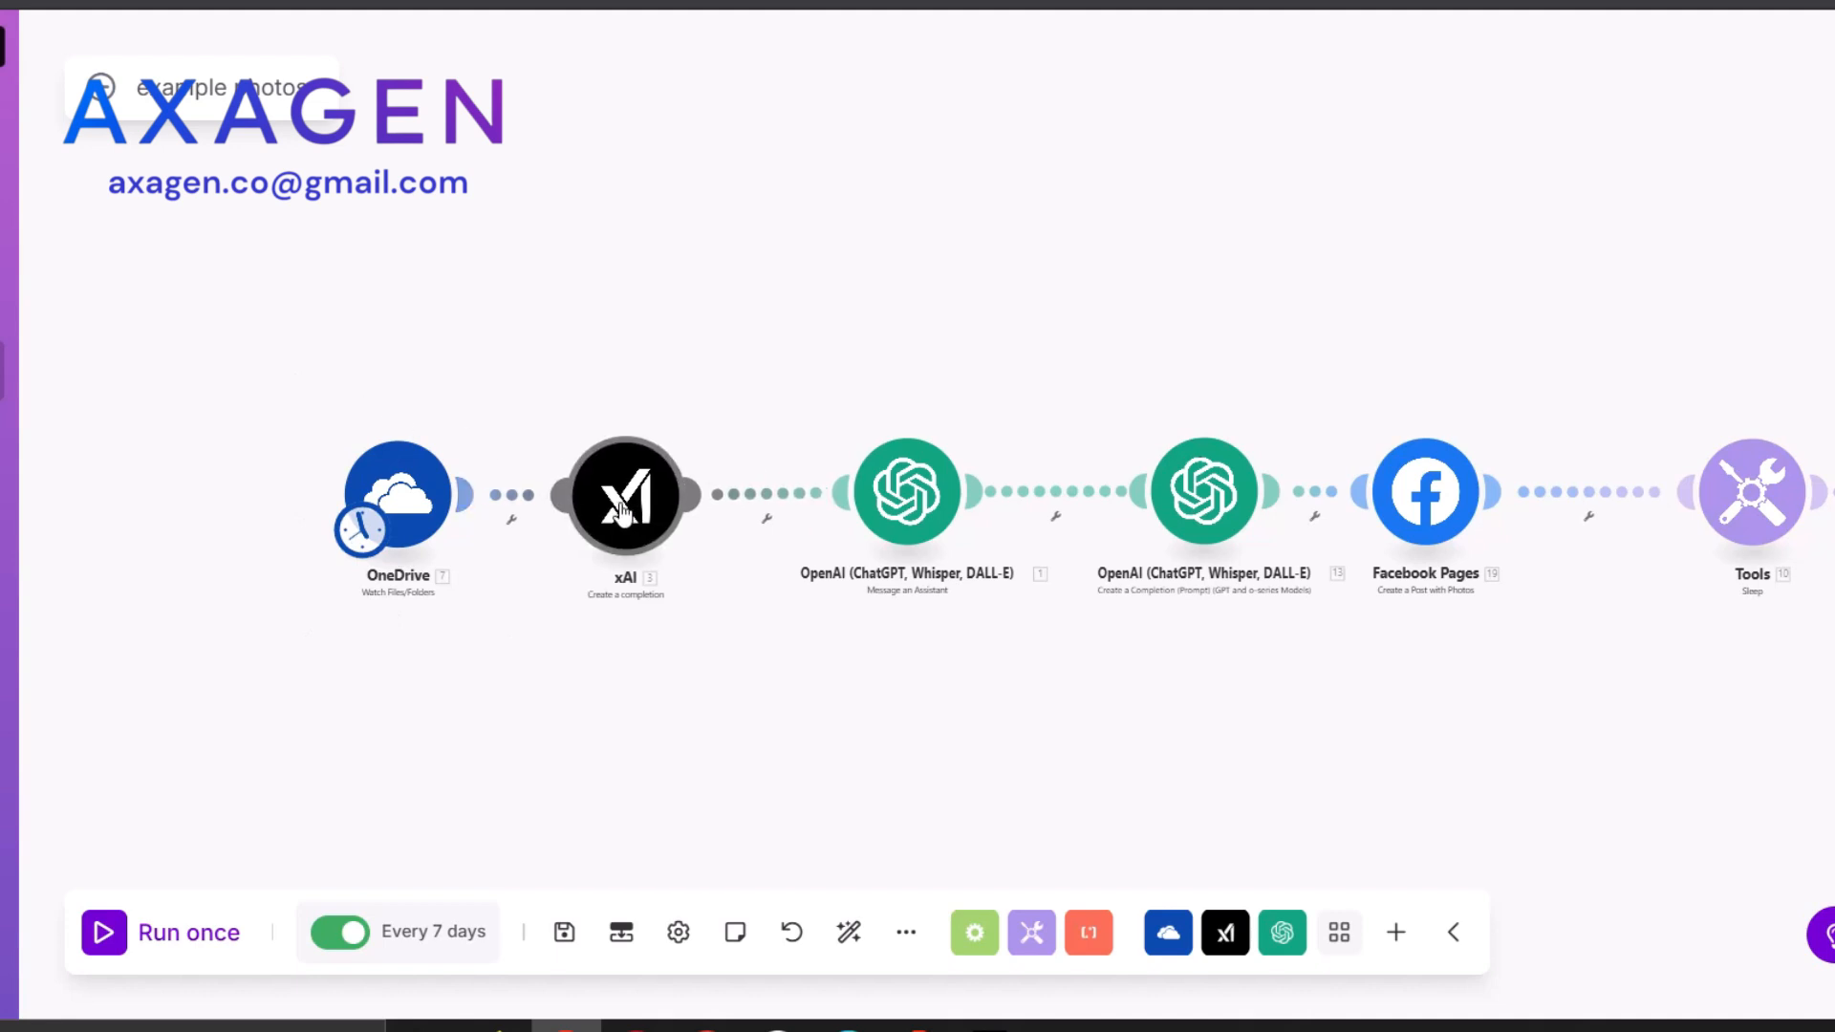
pyautogui.click(612, 507)
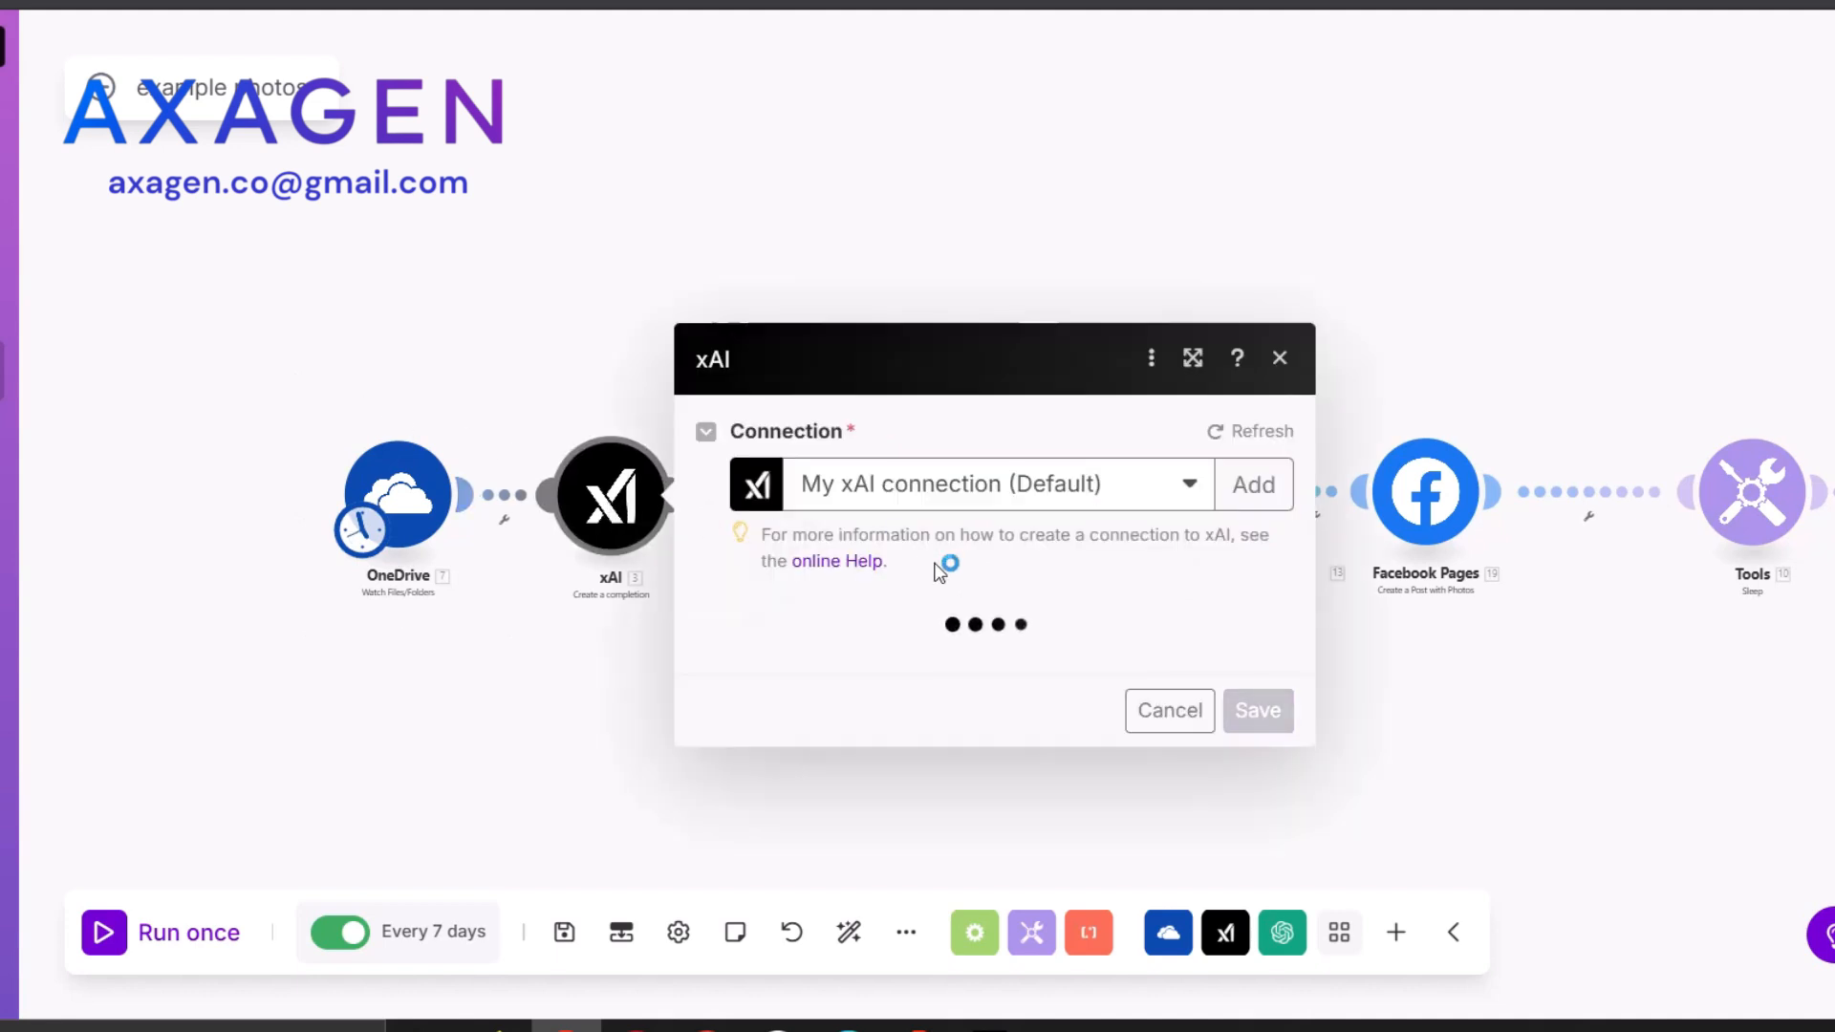
pyautogui.scroll(-5, 941, 554)
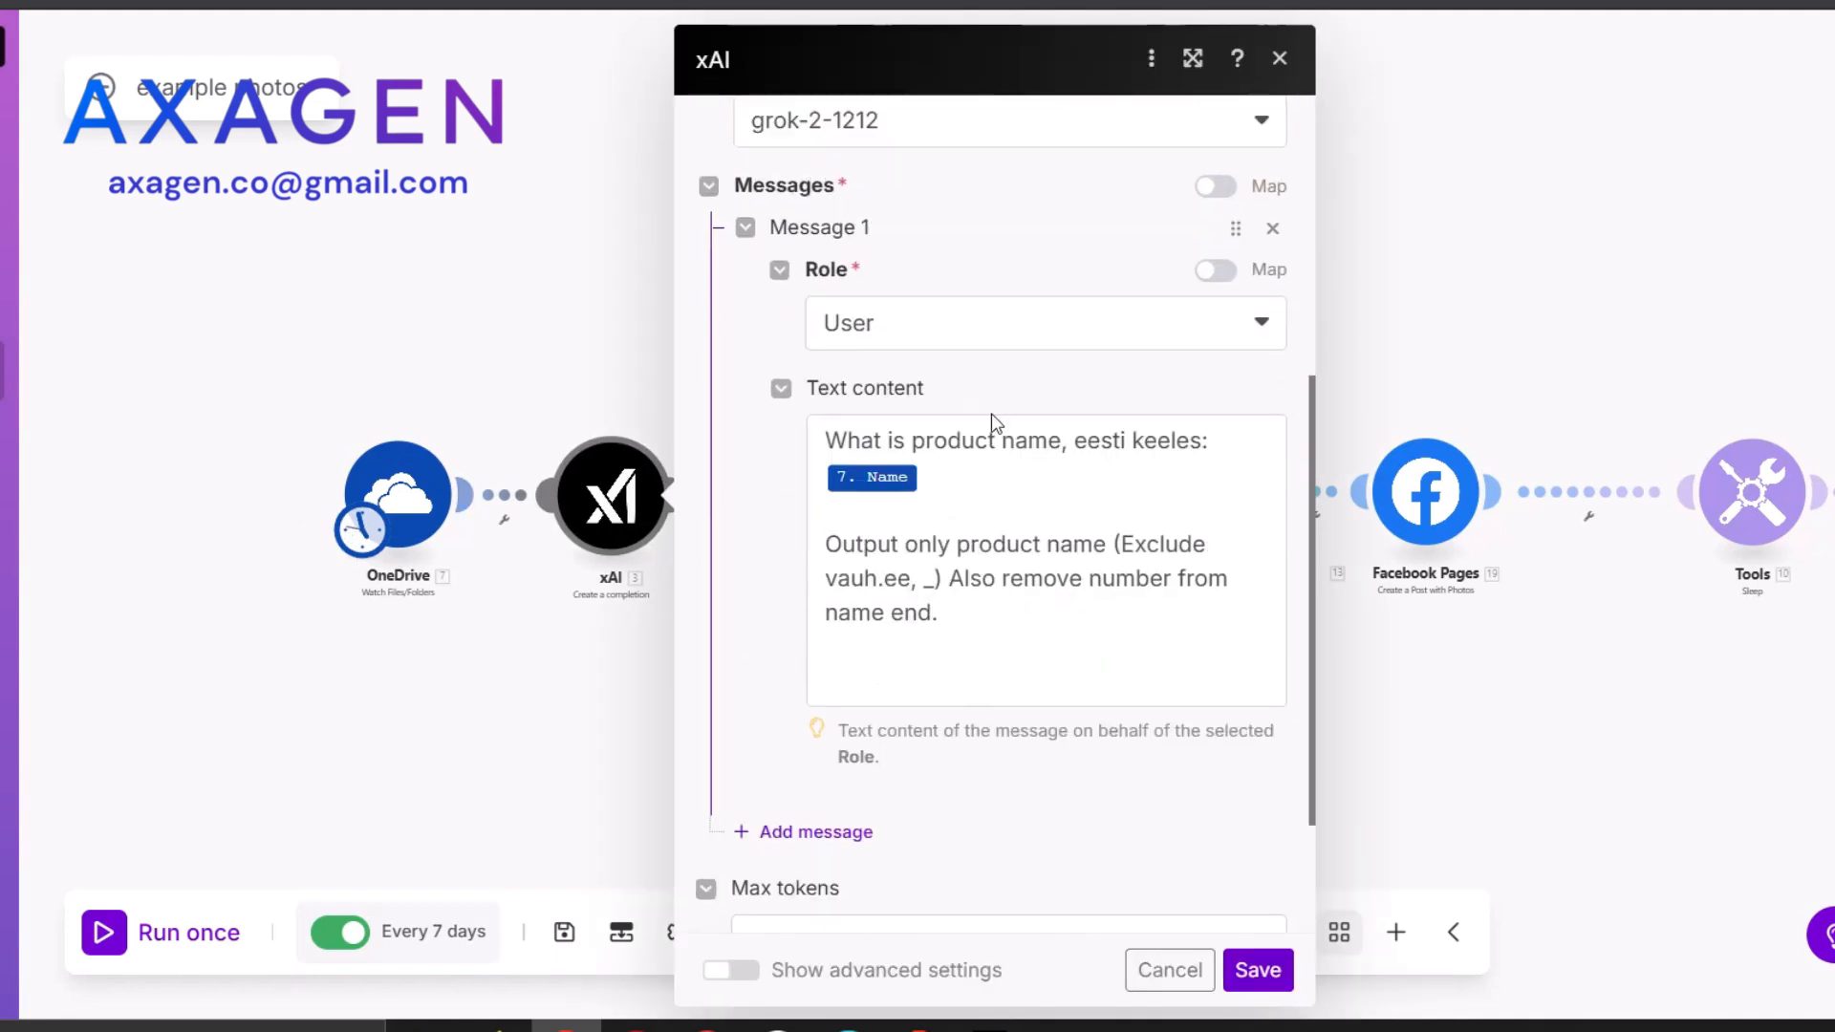
pyautogui.scroll(3, 926, 504)
pyautogui.scroll(-2, 934, 516)
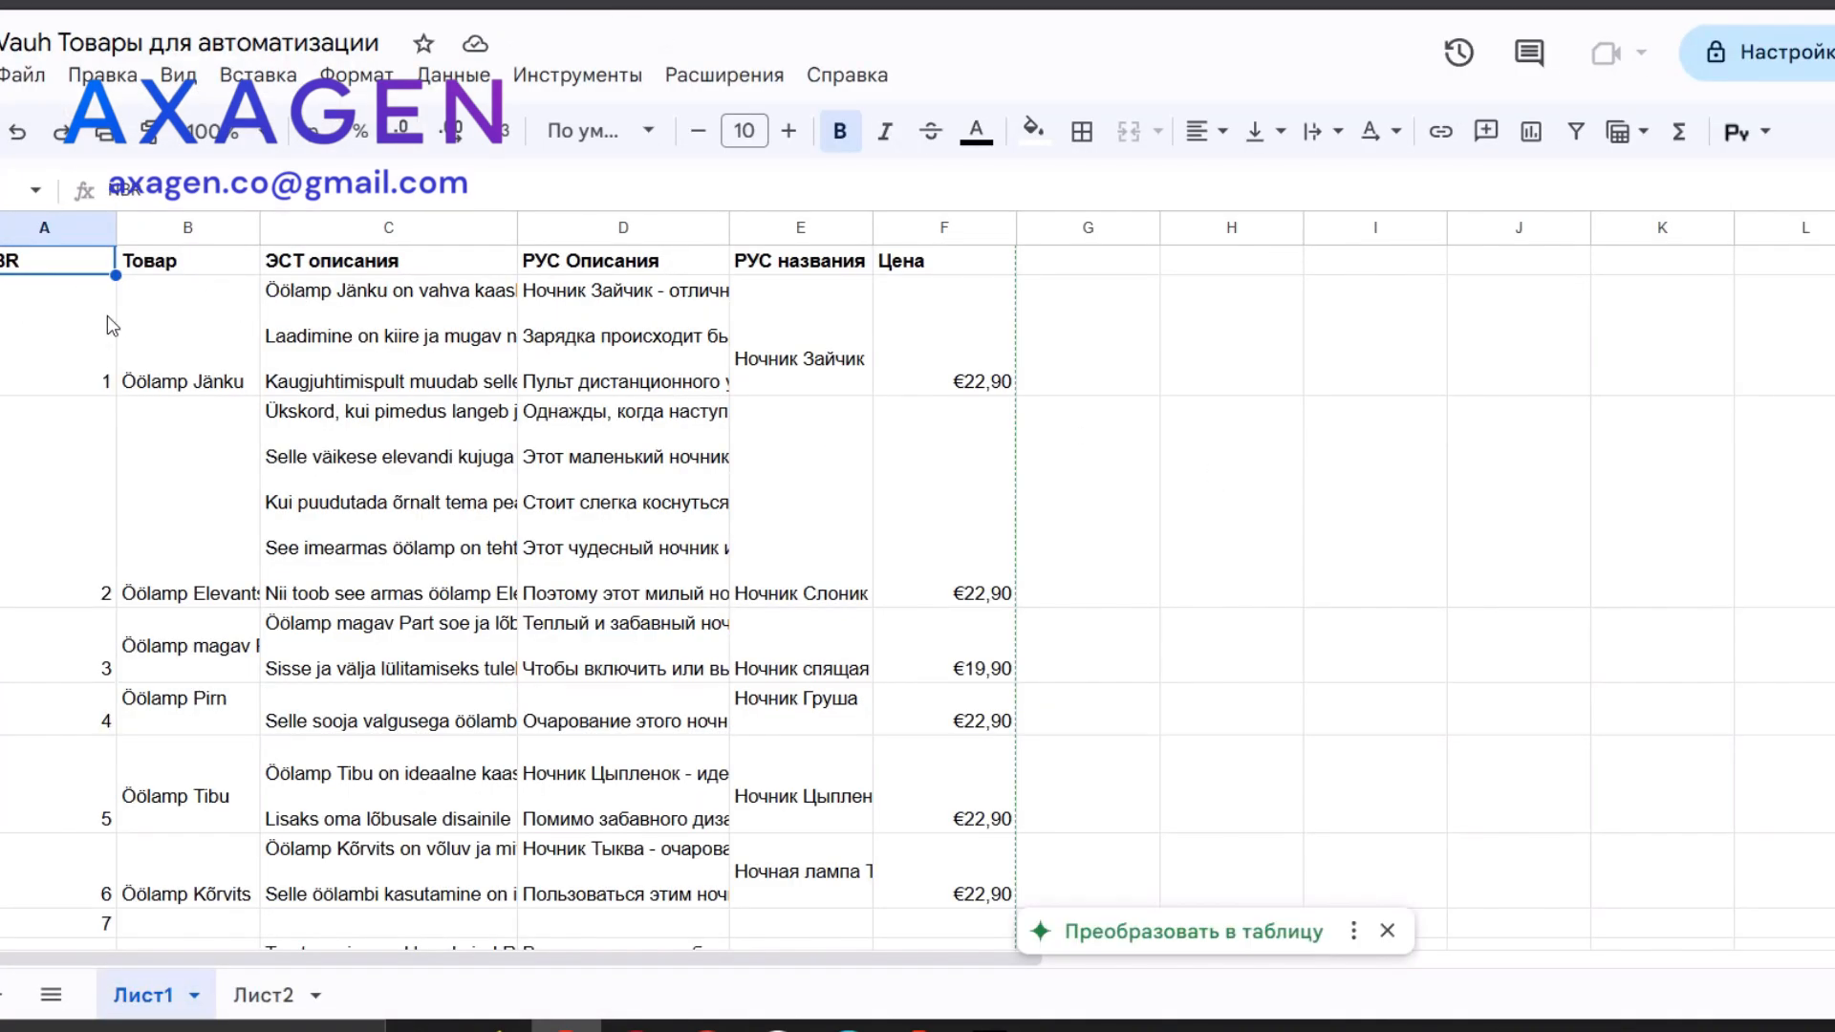
# Examine the product names, Estonian and Russian descriptions and prices in the Vauh product spreadsheet in Google Sheets
pyautogui.scroll(-2, 176, 274)
pyautogui.scroll(2, 181, 277)
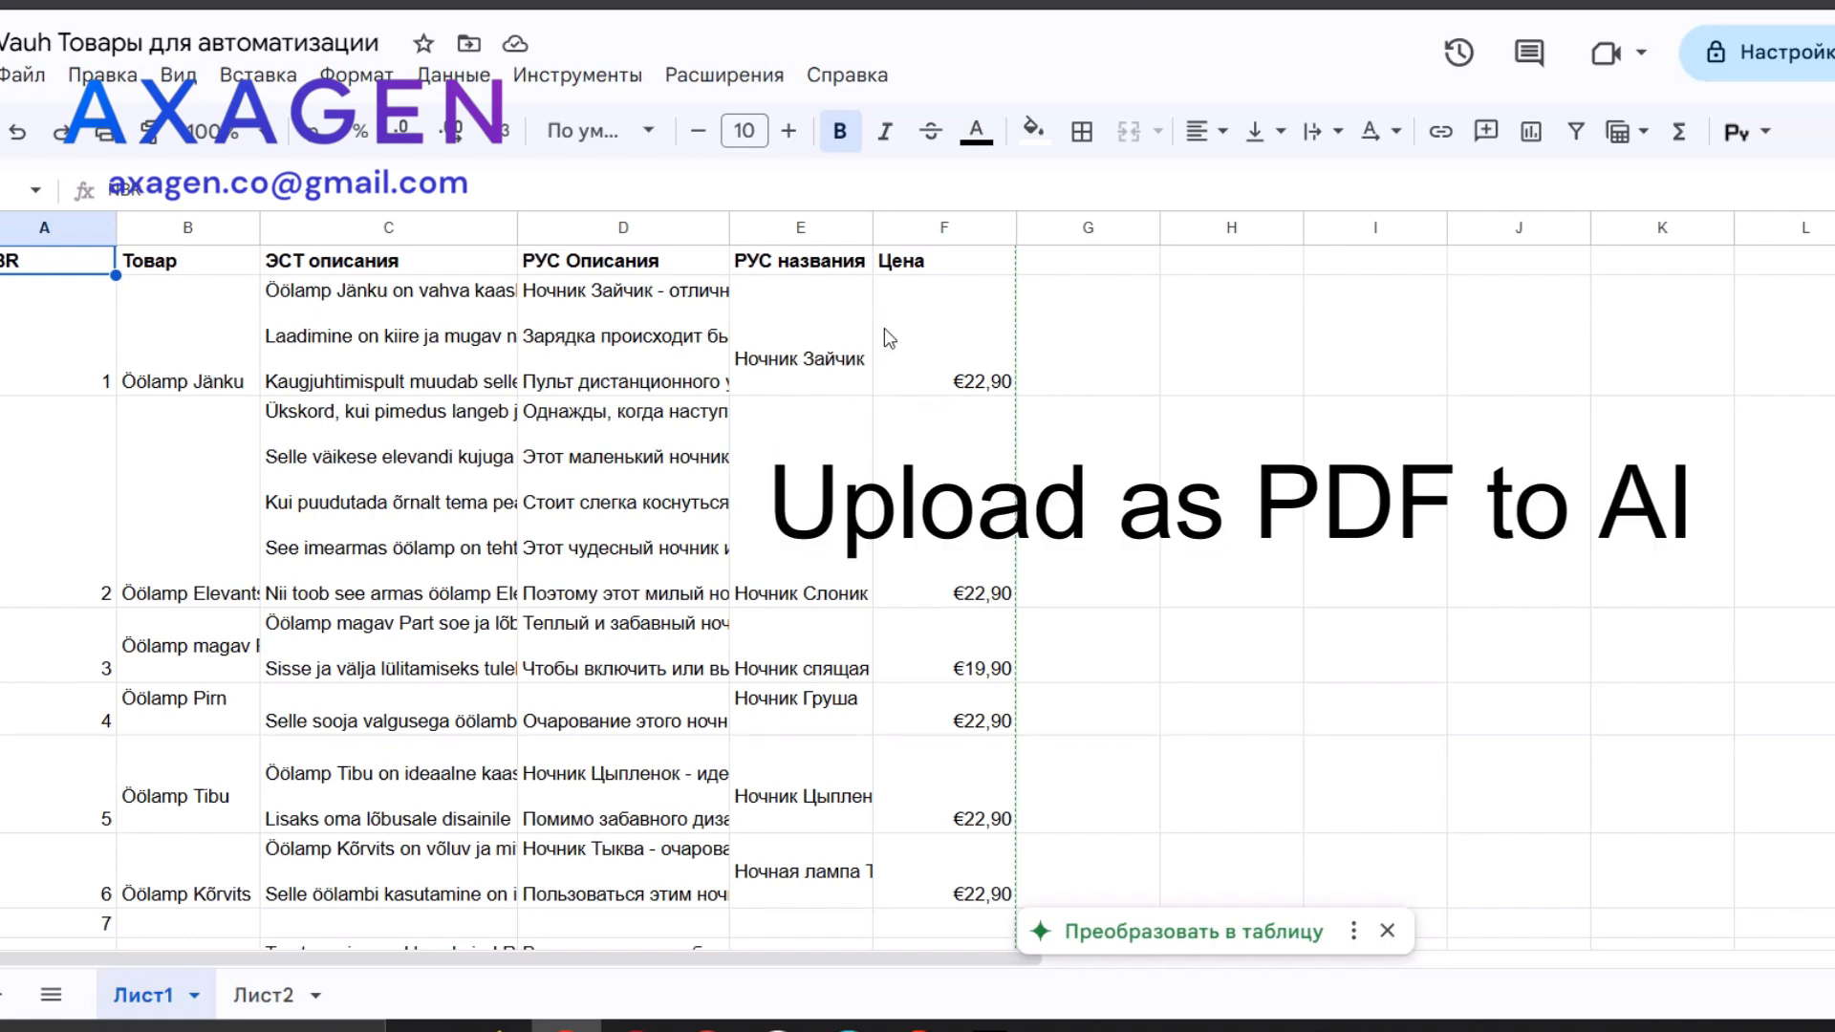
pyautogui.scroll(-15, 885, 328)
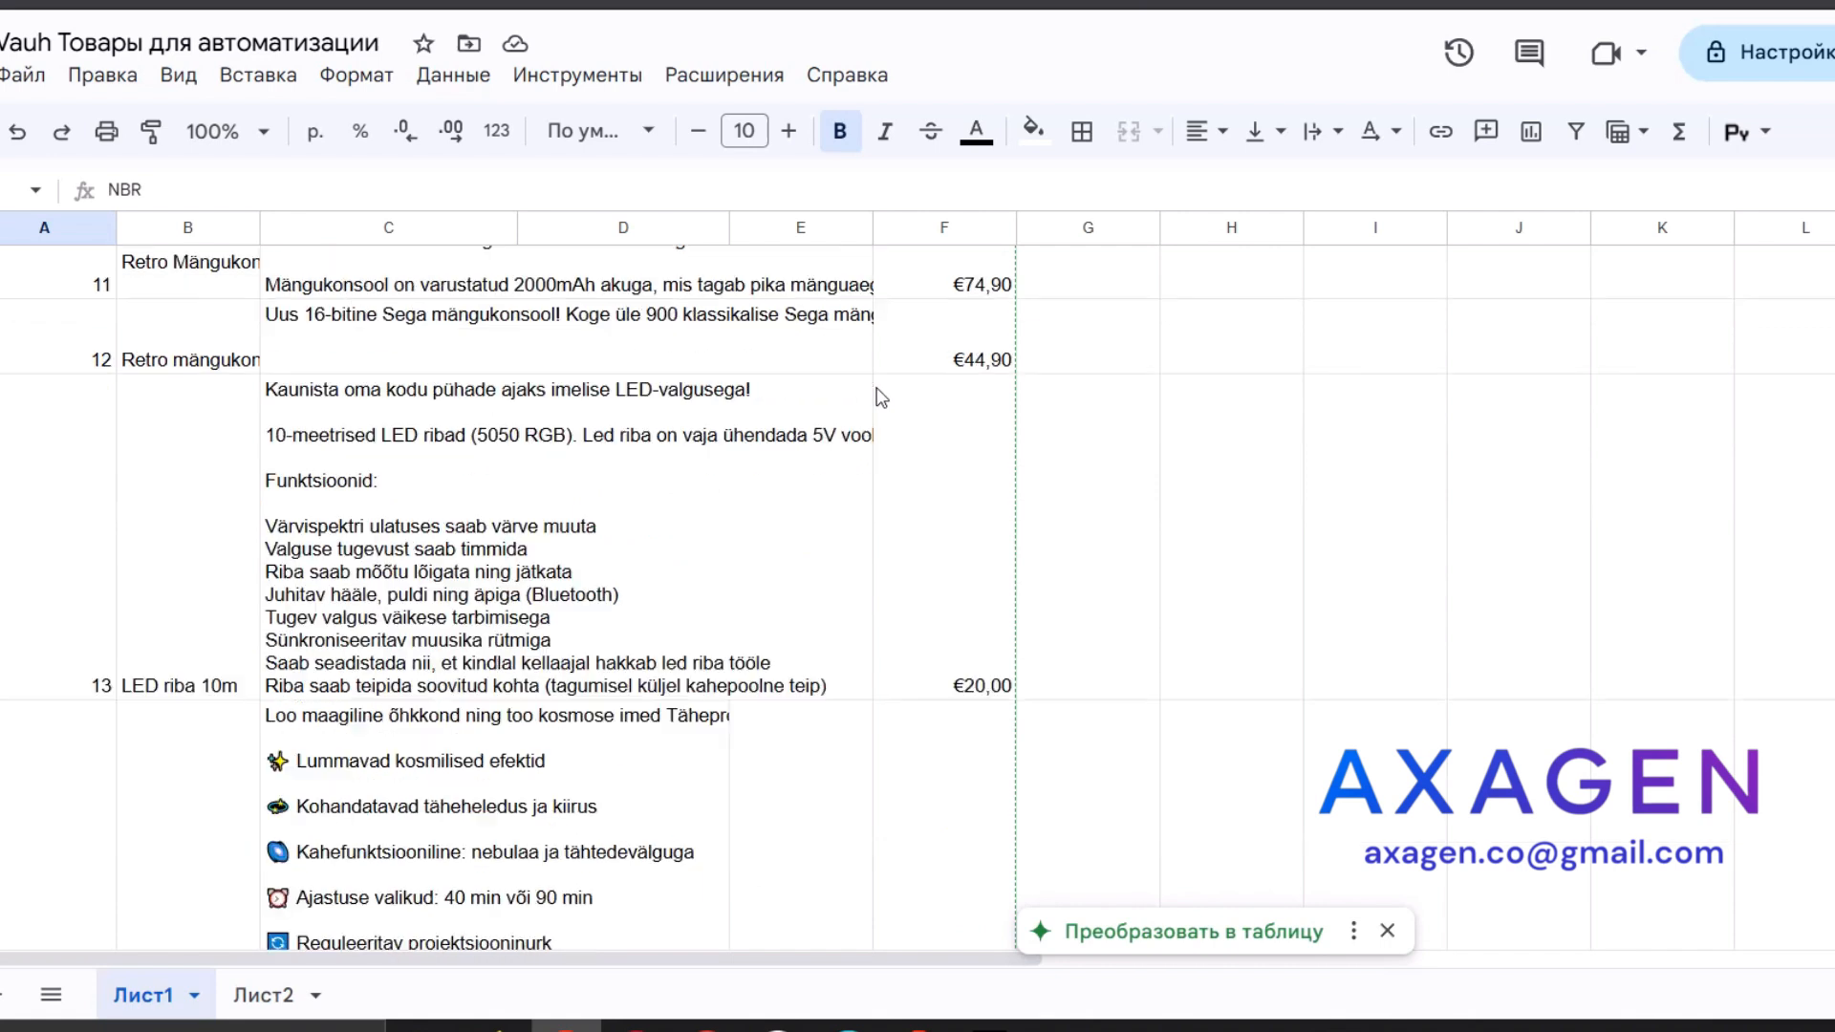
pyautogui.scroll(15, 881, 399)
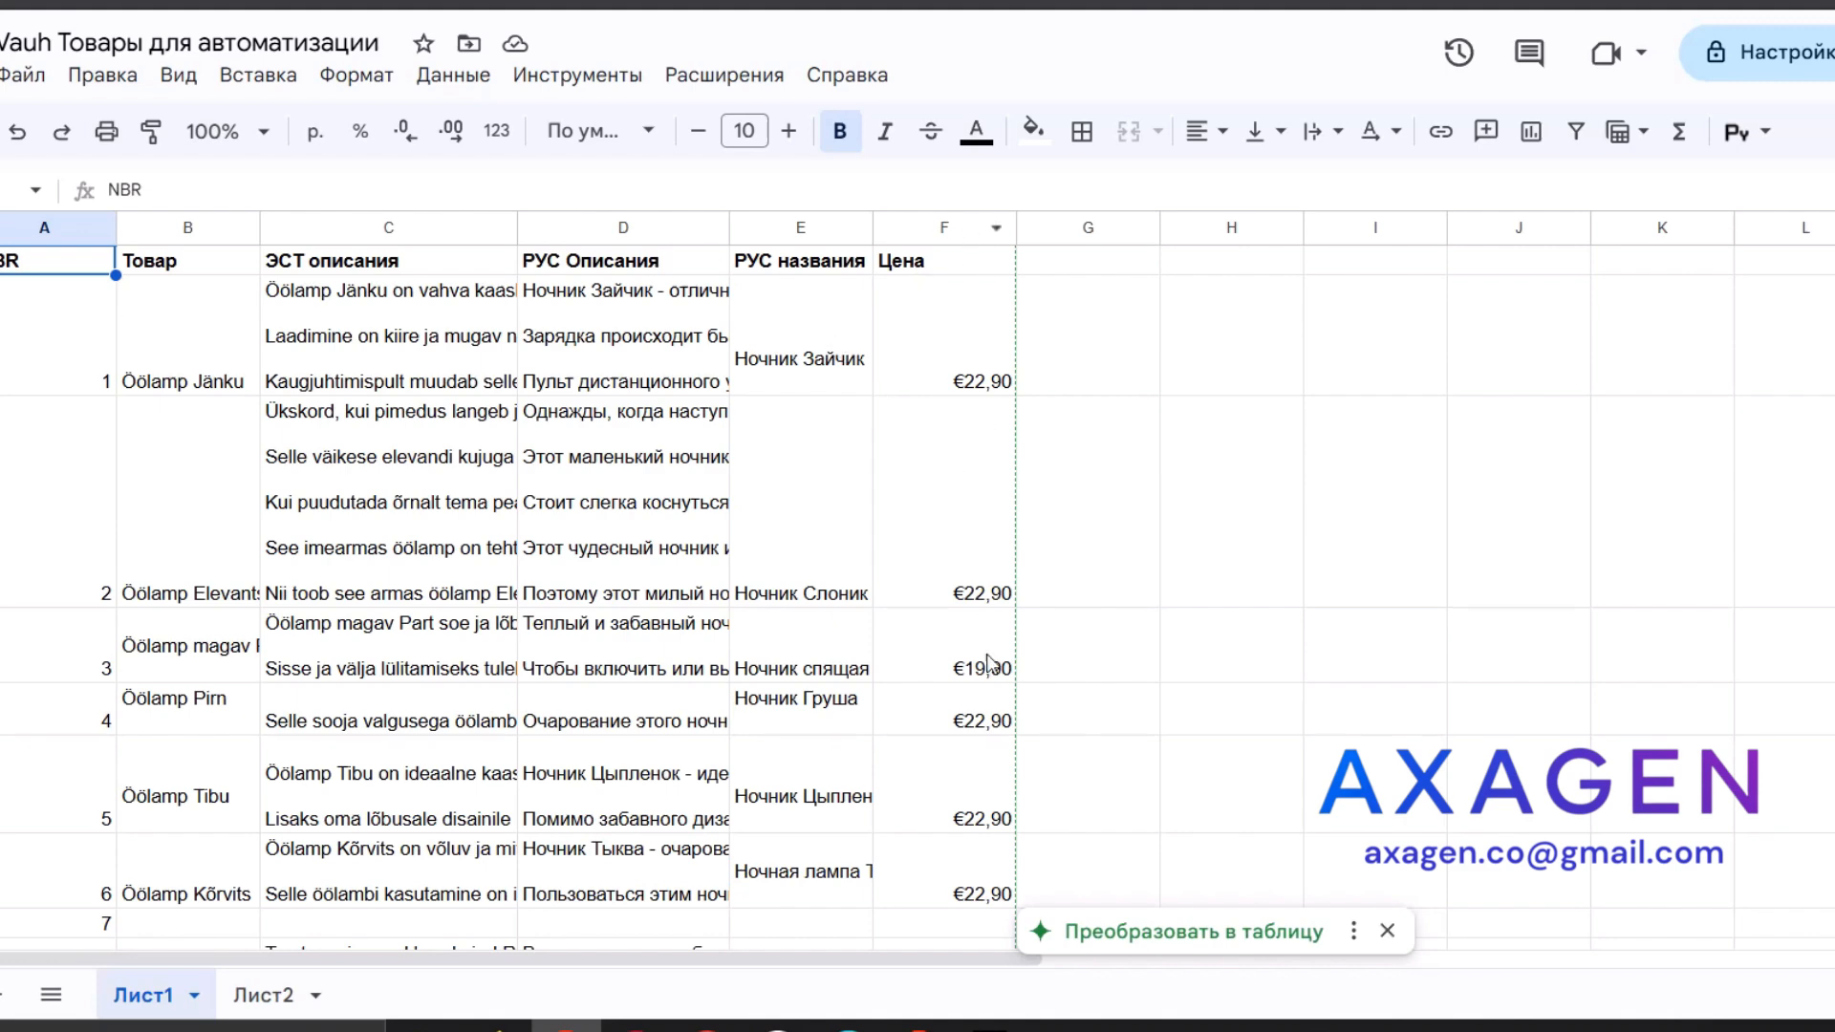
pyautogui.scroll(-20, 880, 469)
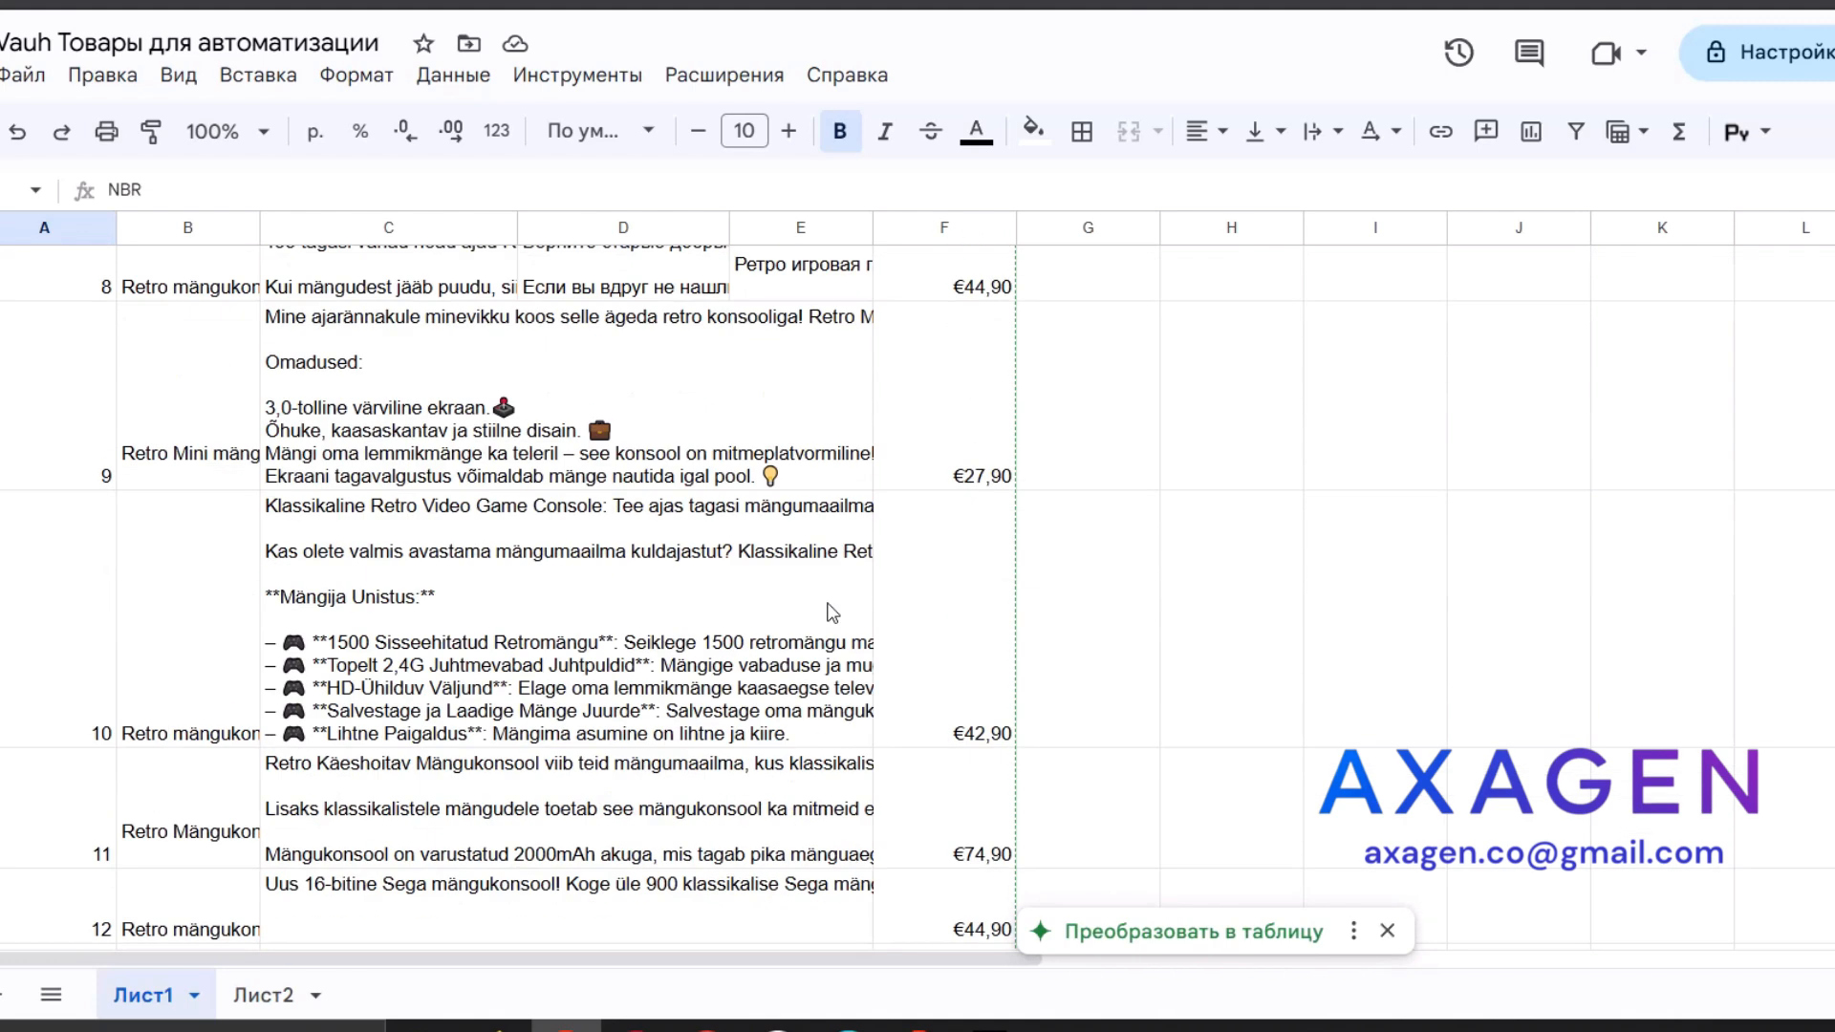
pyautogui.scroll(-10, 831, 613)
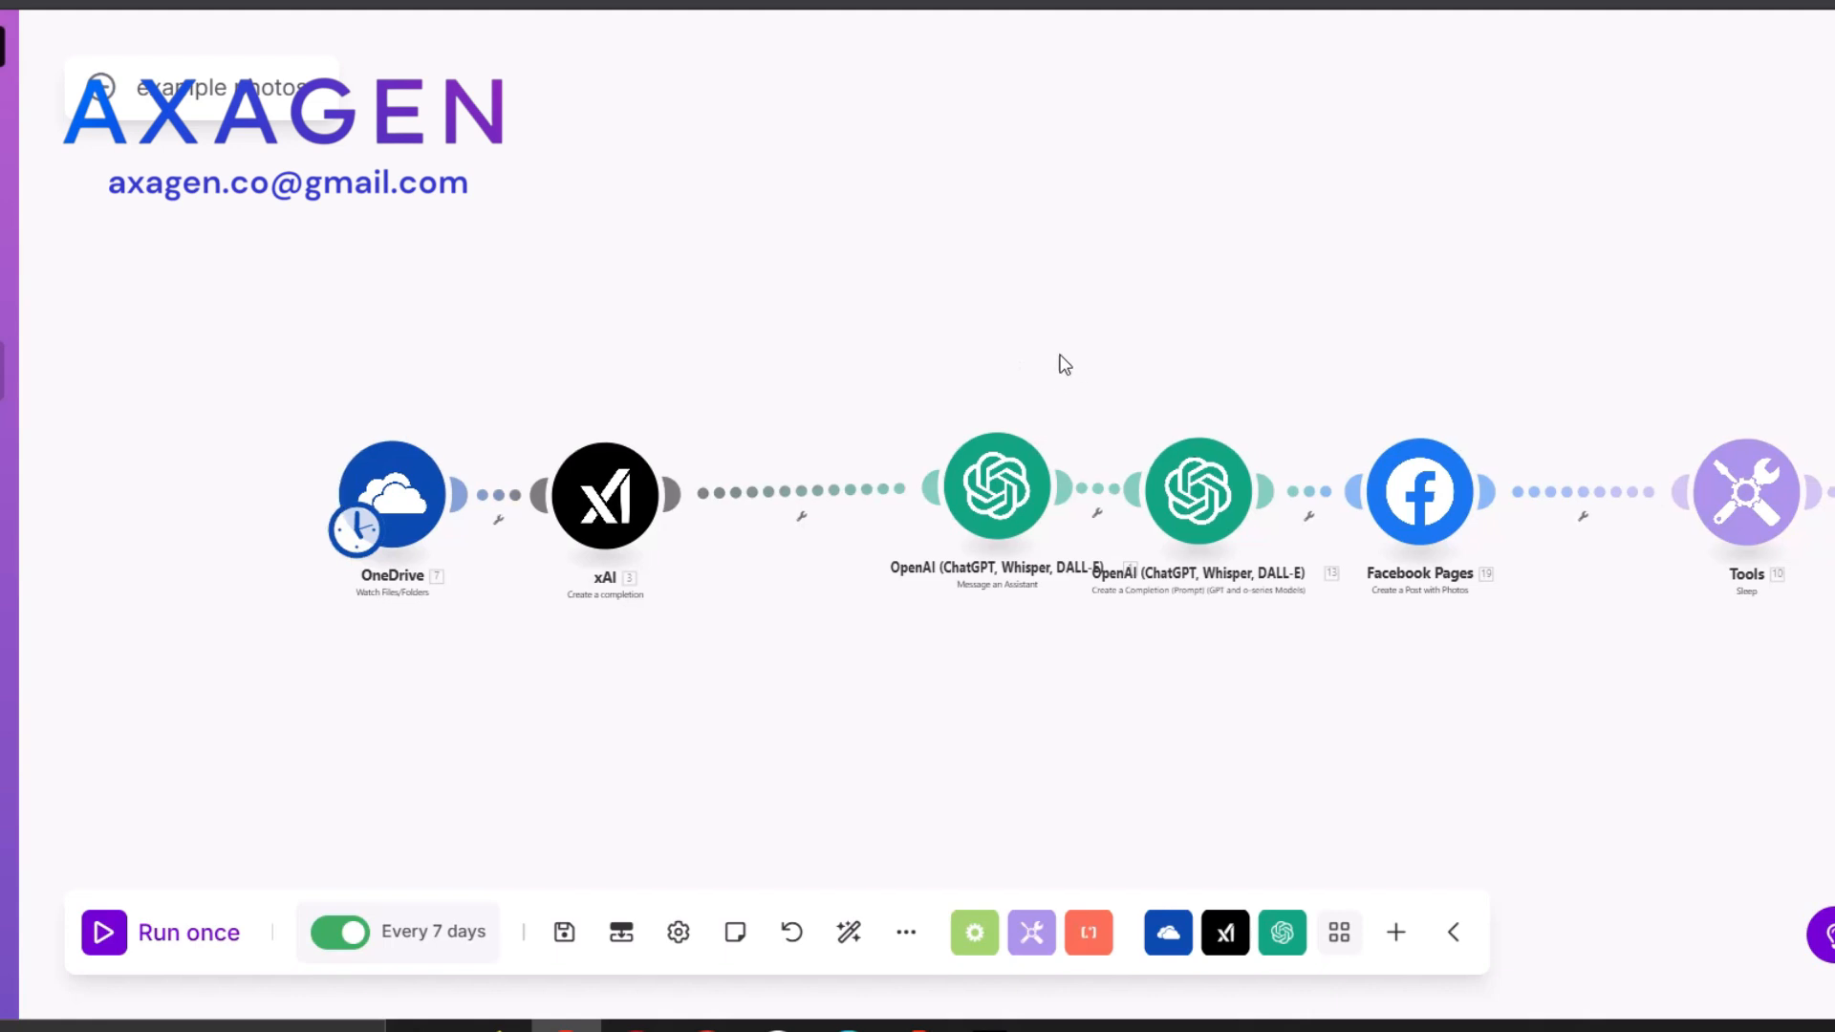
# Select the OneDrive and xAI modules together and move them closer to the OpenAI assistant module
pyautogui.moveTo(1057, 370); pyautogui.dragTo(983, 335)
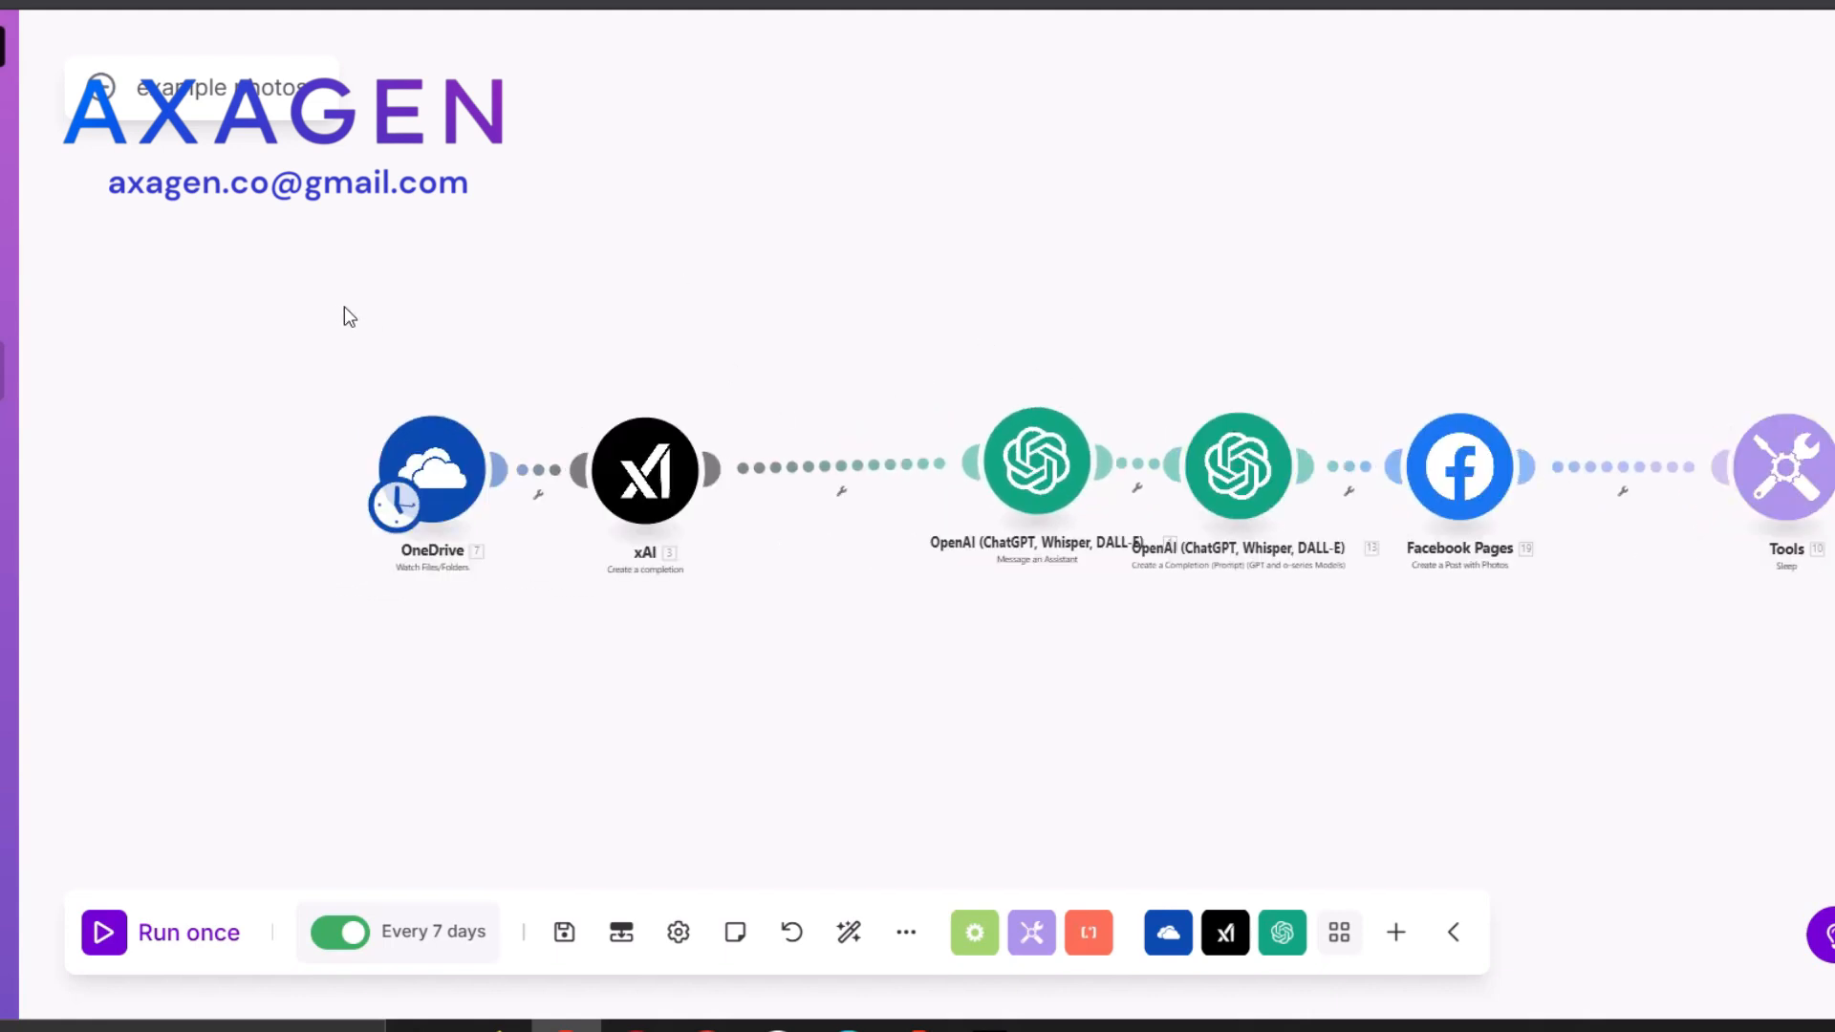
pyautogui.moveTo(349, 316); pyautogui.dragTo(713, 606)
pyautogui.moveTo(639, 462); pyautogui.dragTo(708, 455)
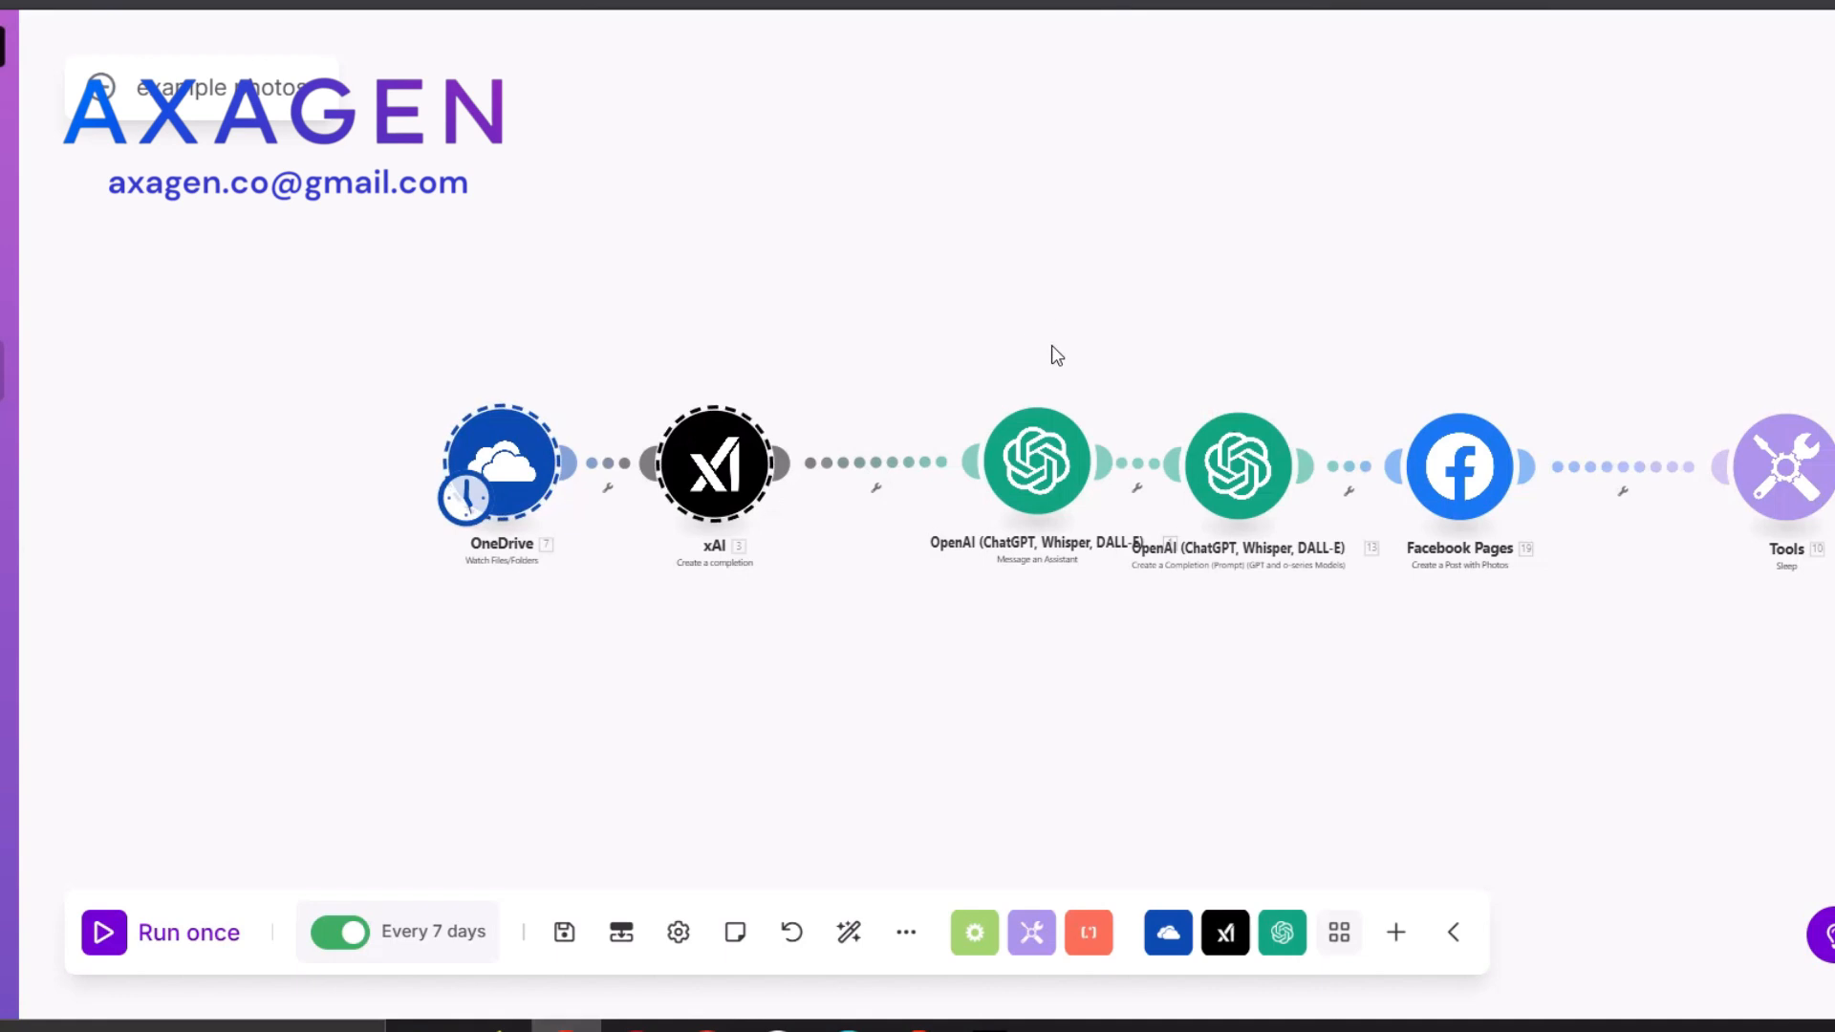
# Open the OpenAI Message an Assistant module and review its connection, assistant, role and message settings
pyautogui.click(1036, 463)
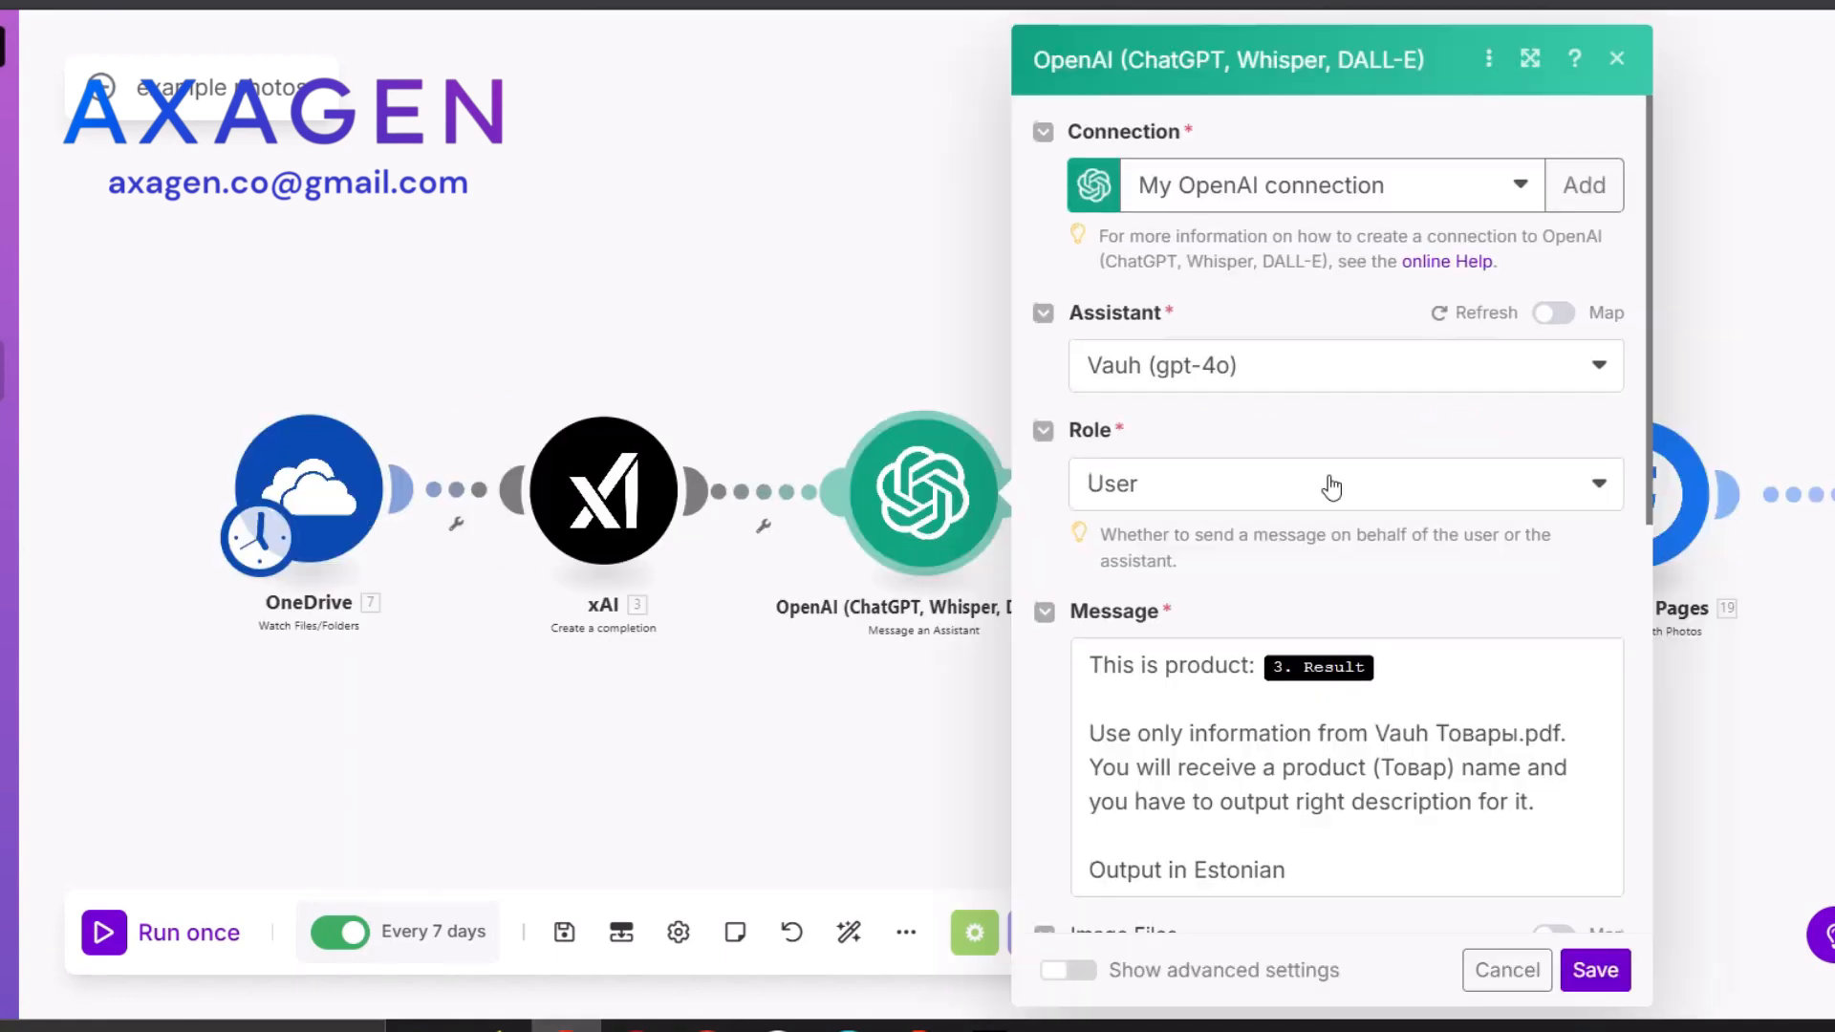
pyautogui.scroll(-3, 1331, 488)
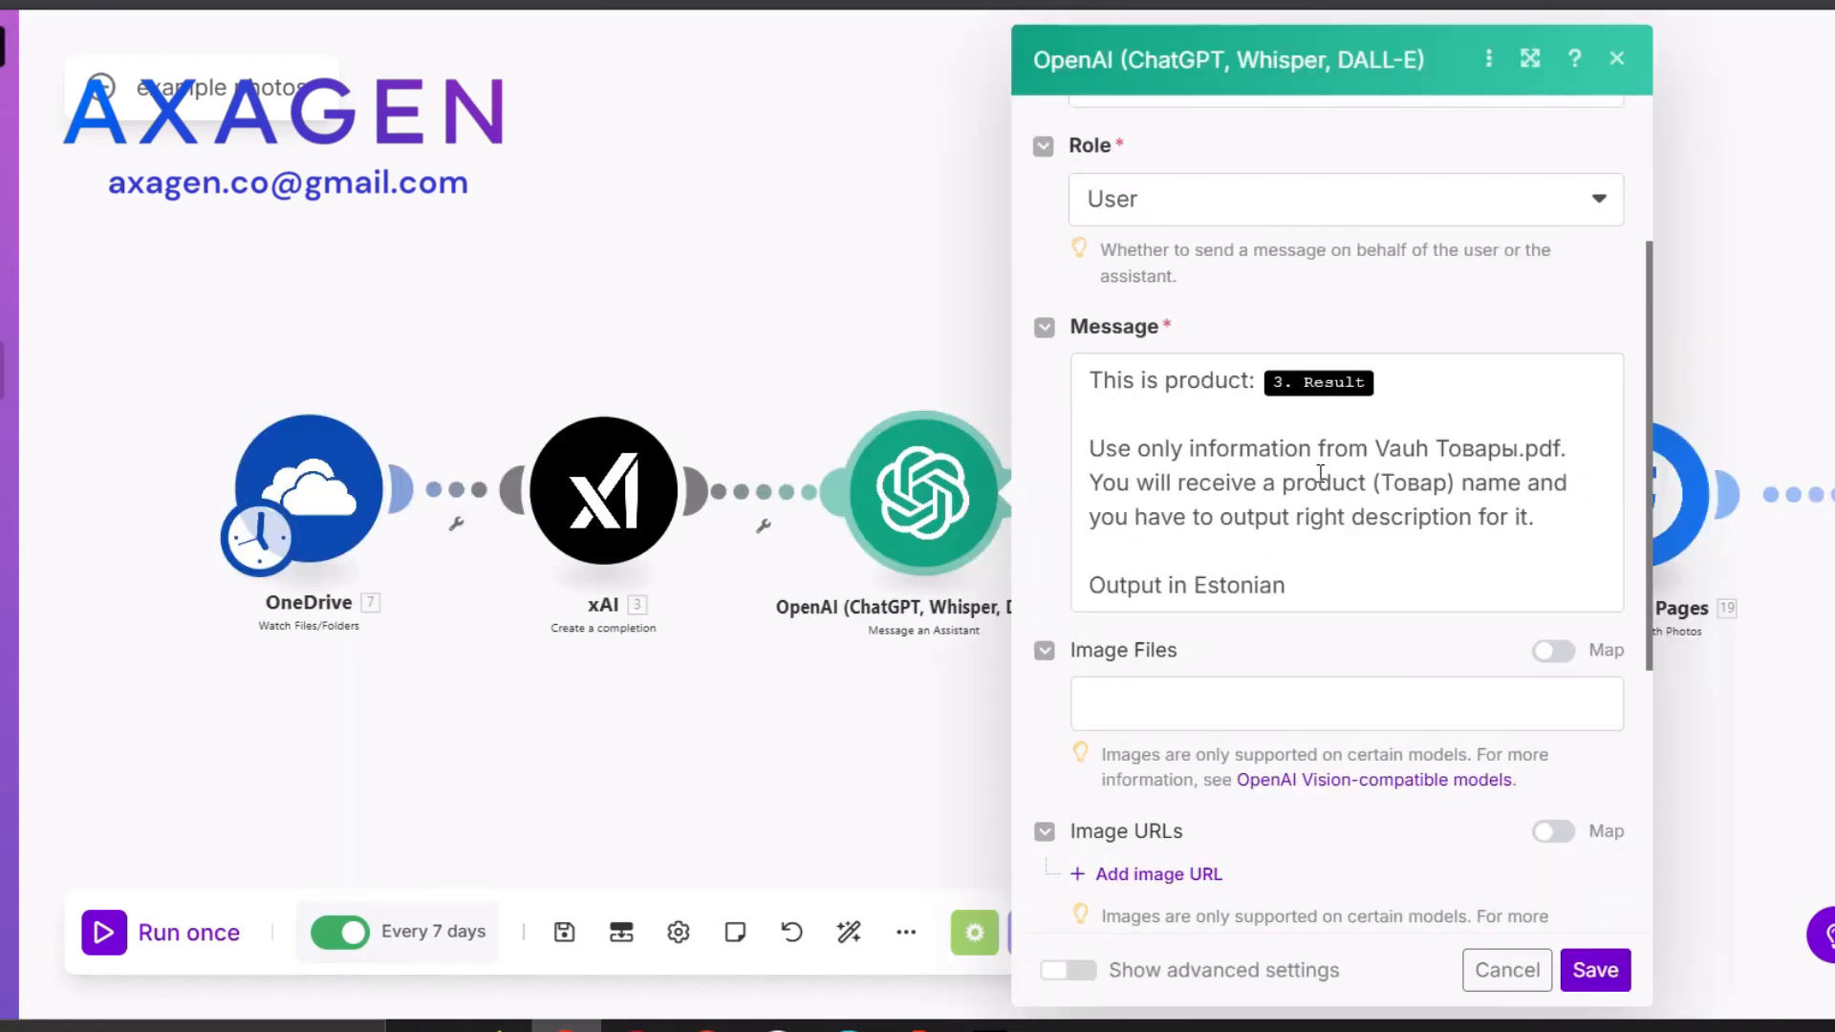
pyautogui.scroll(3, 1321, 473)
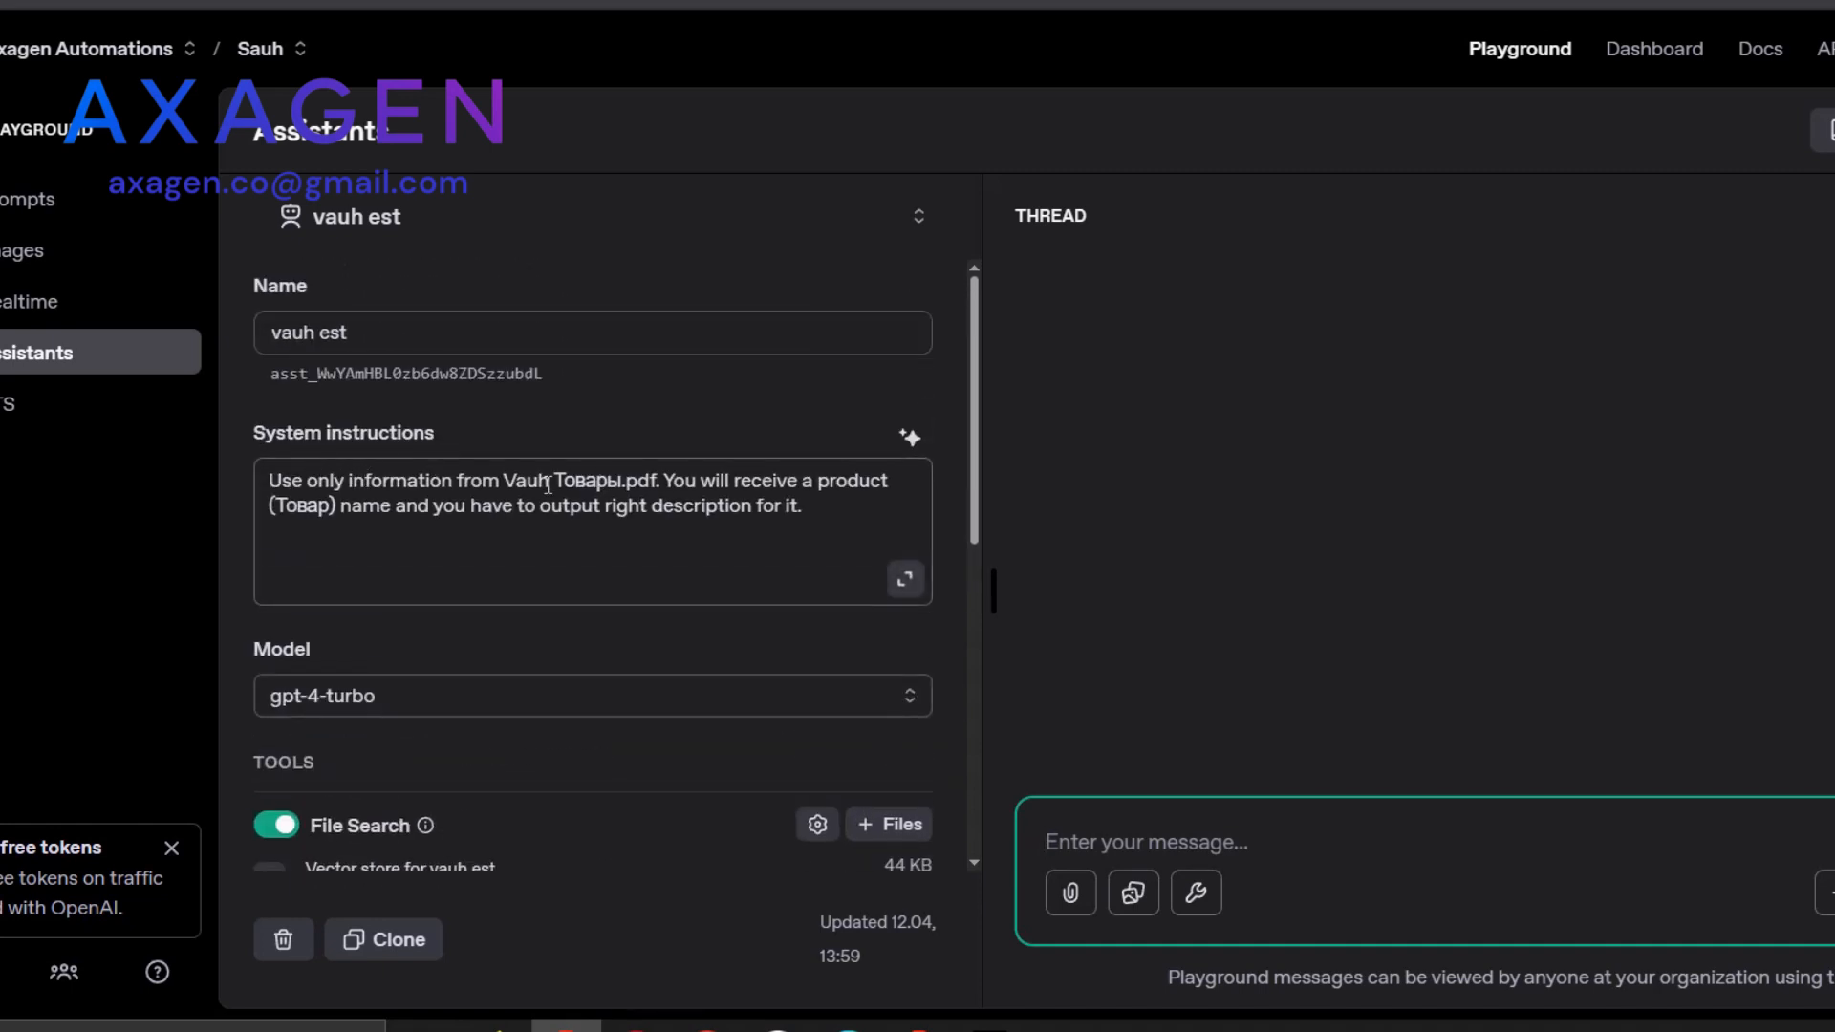
# Review the vauh est assistant's system instructions, model and file tools in the OpenAI Playground
pyautogui.scroll(-2, 545, 492)
pyautogui.moveTo(476, 803)
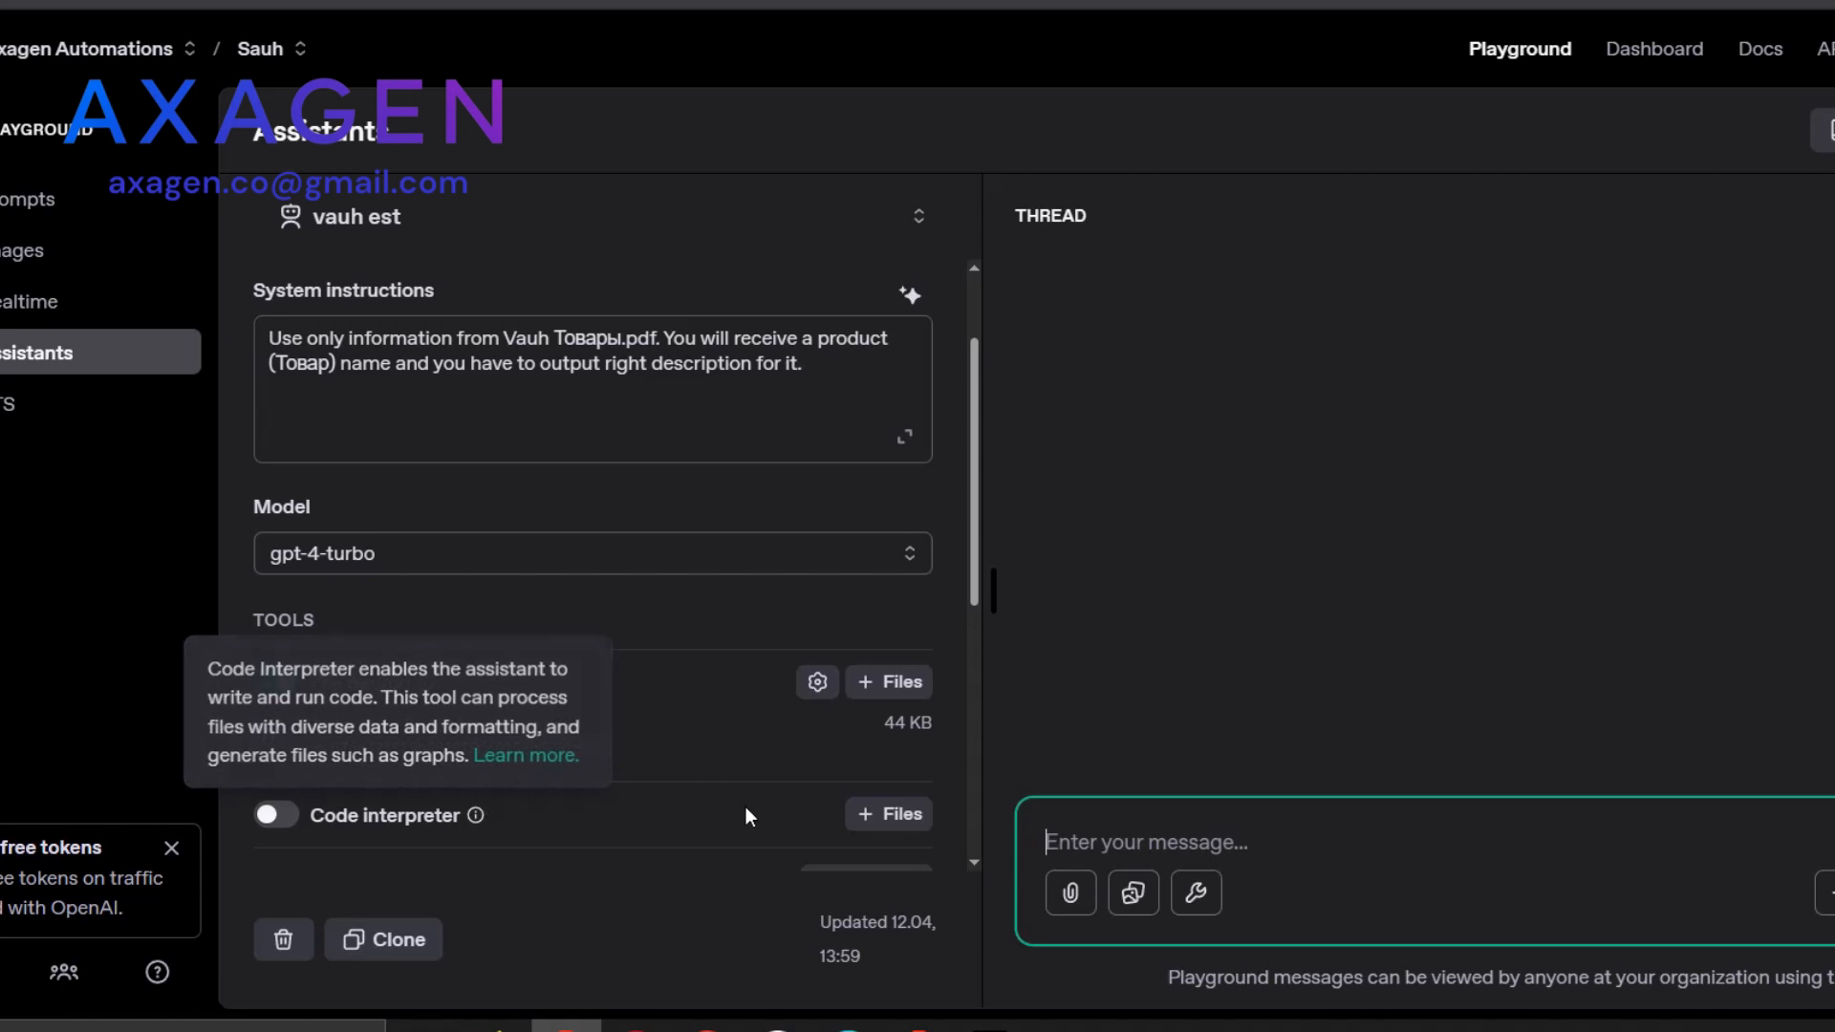
pyautogui.scroll(2, 967, 761)
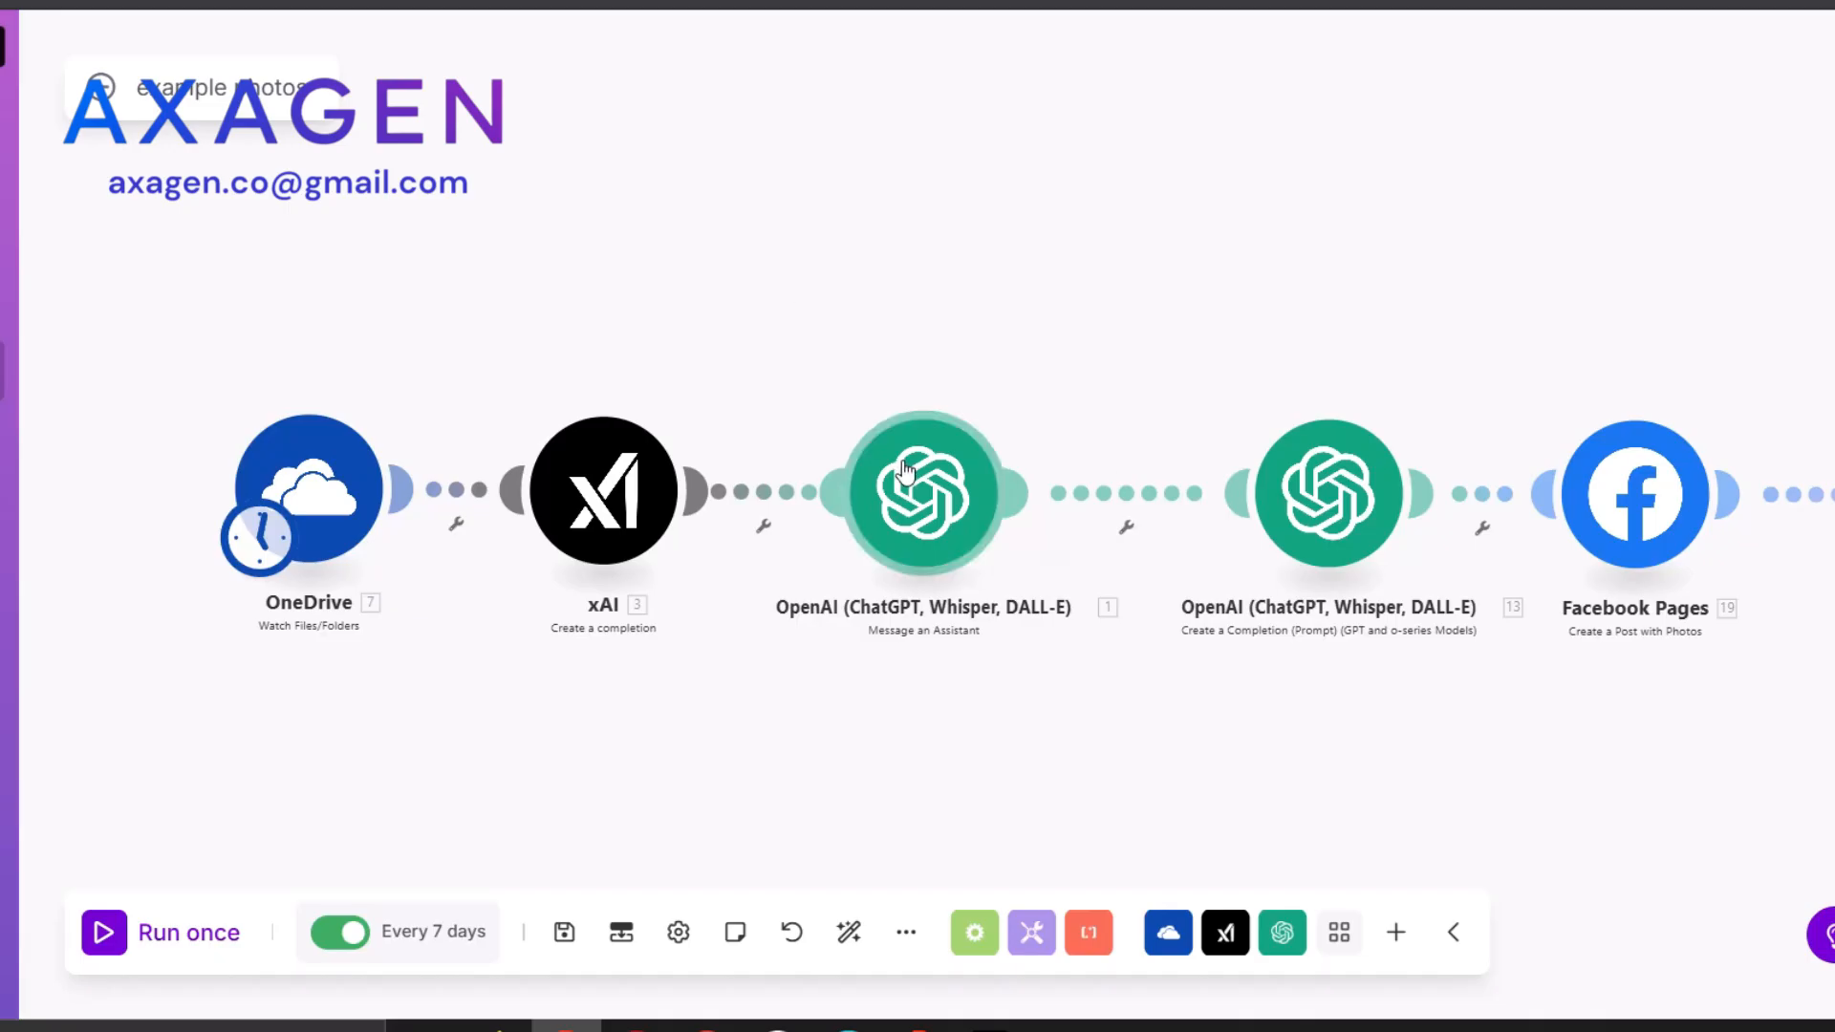
# Reopen the Message an Assistant module in Make and check how its message uses the xAI result and the product PDF
pyautogui.click(906, 469)
pyautogui.scroll(-1, 1189, 567)
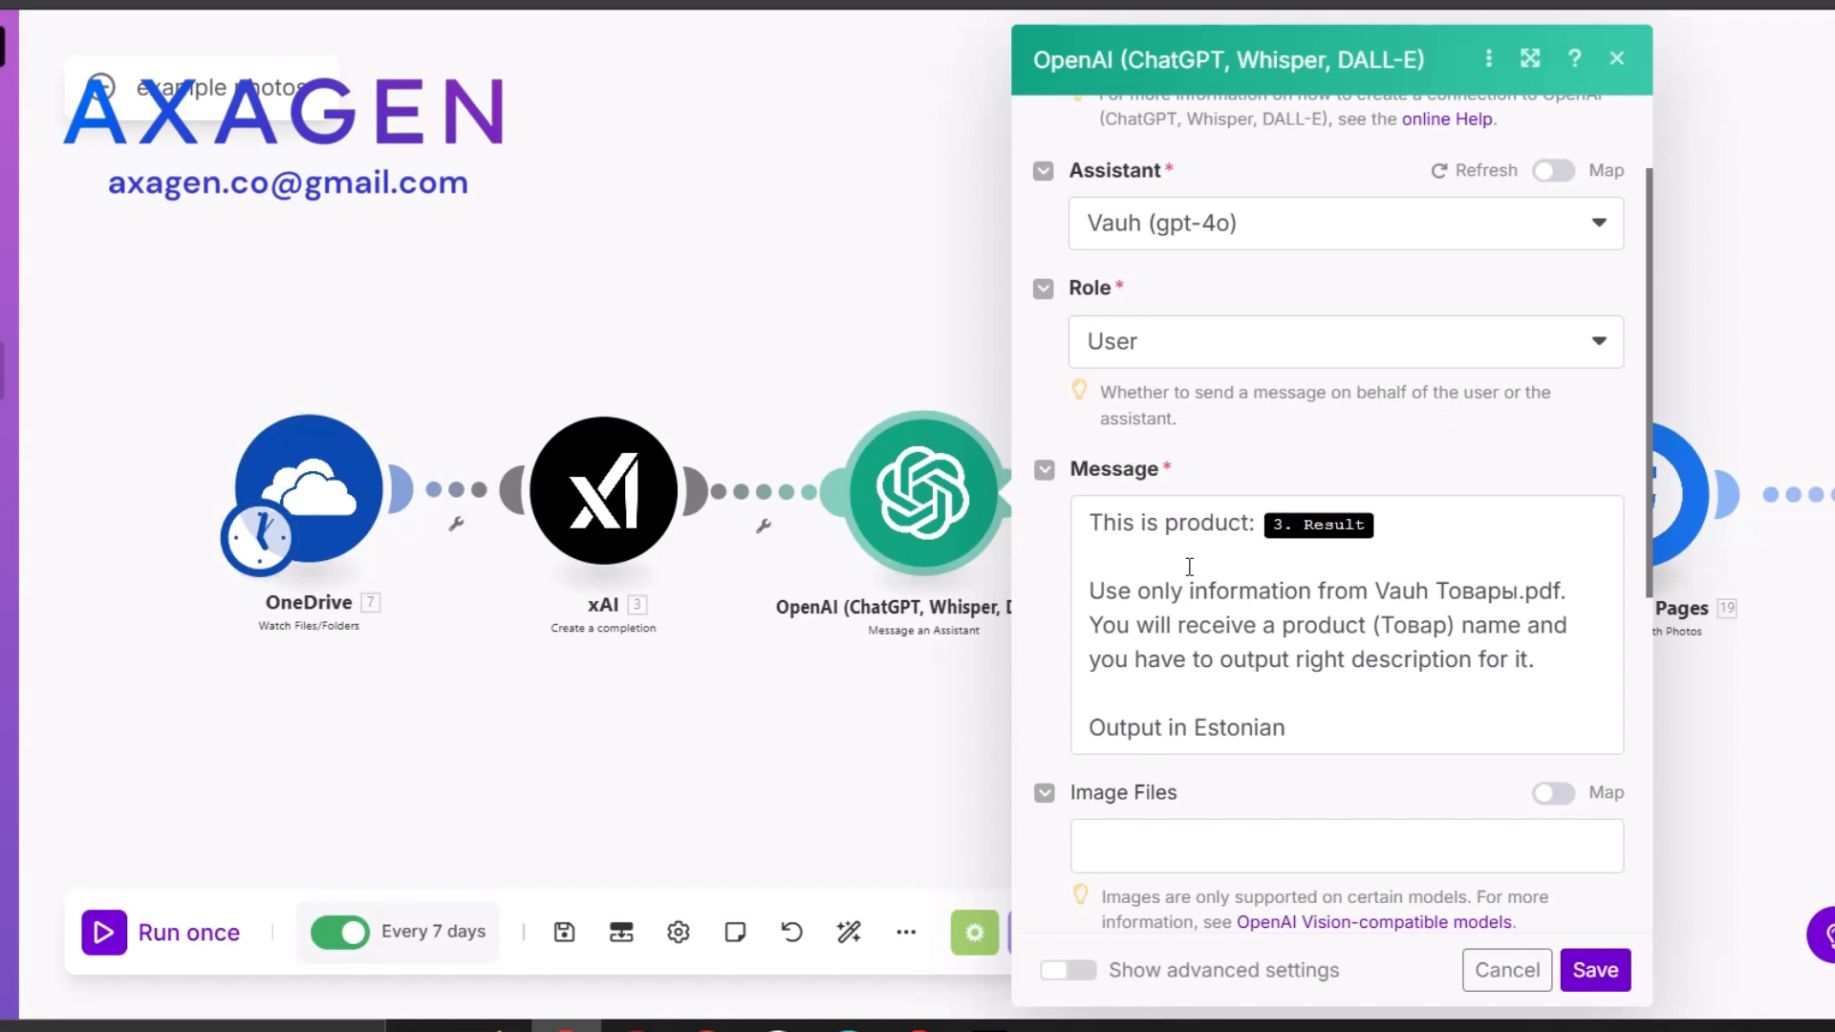
pyautogui.scroll(-2, 1189, 567)
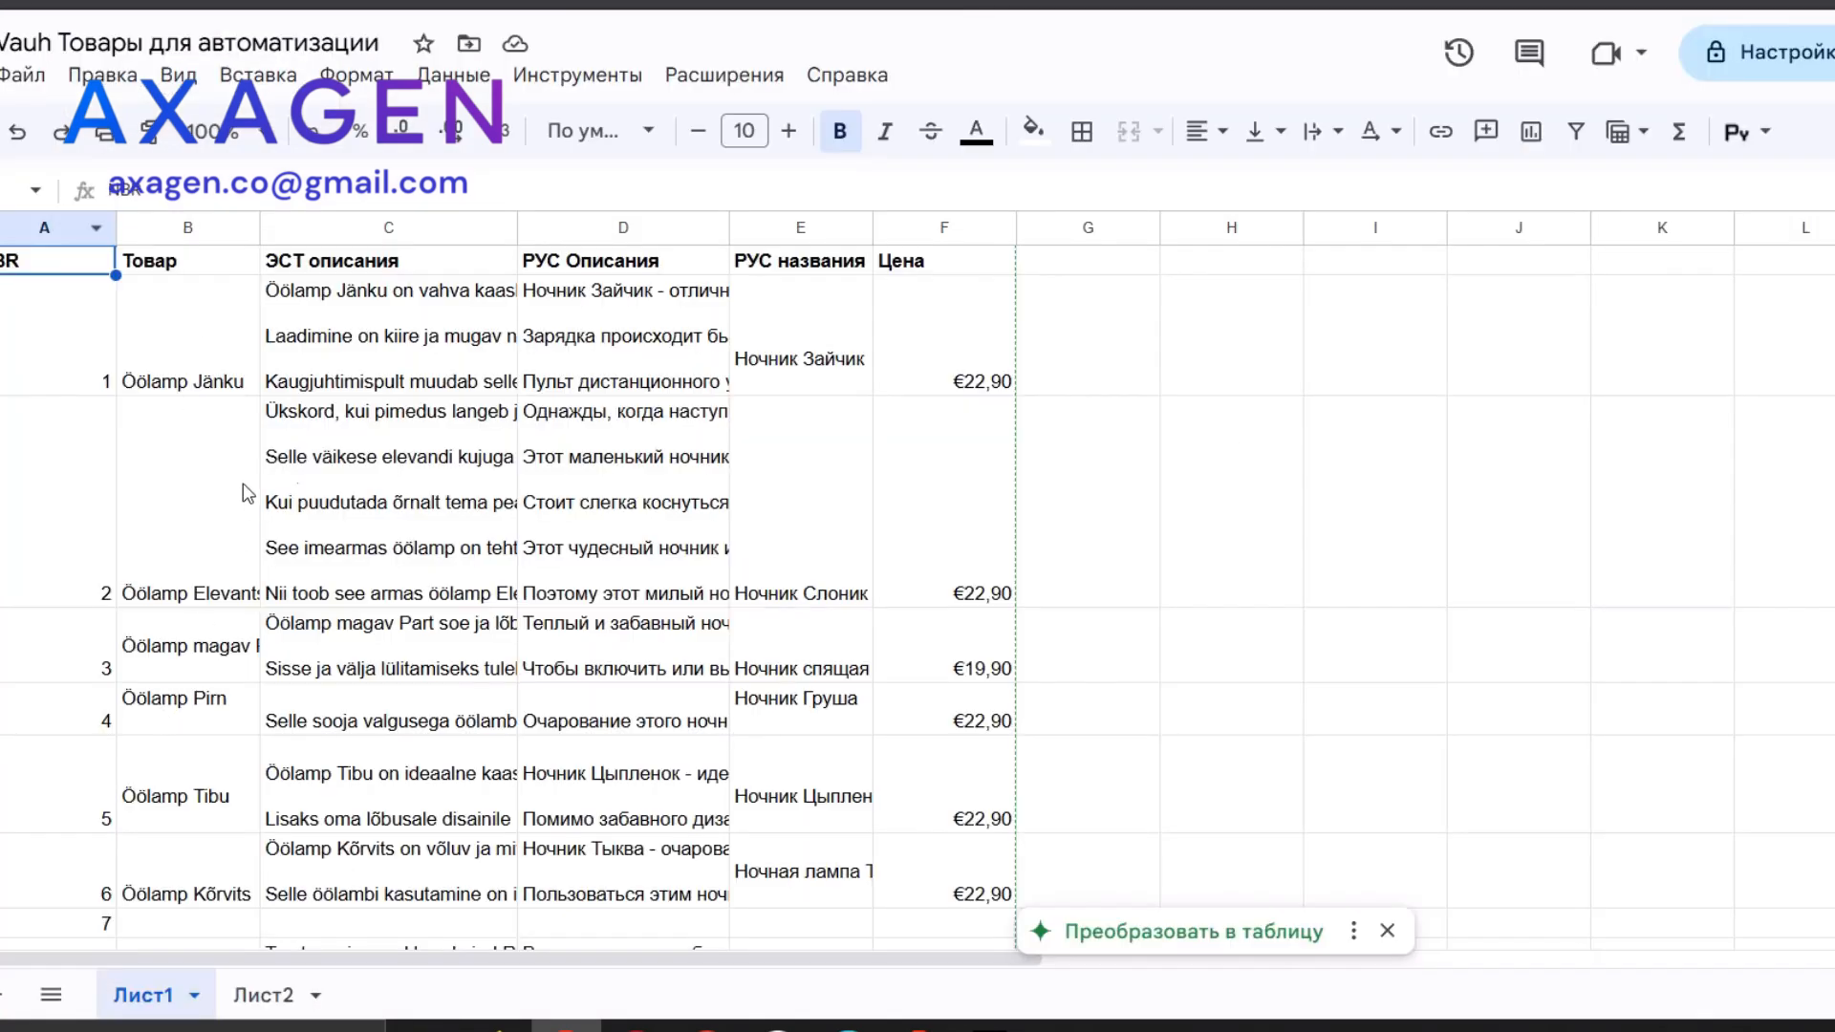
# Search the product spreadsheet for "CD/DVD kott" and select that product's Estonian description
pyautogui.click(420, 531)
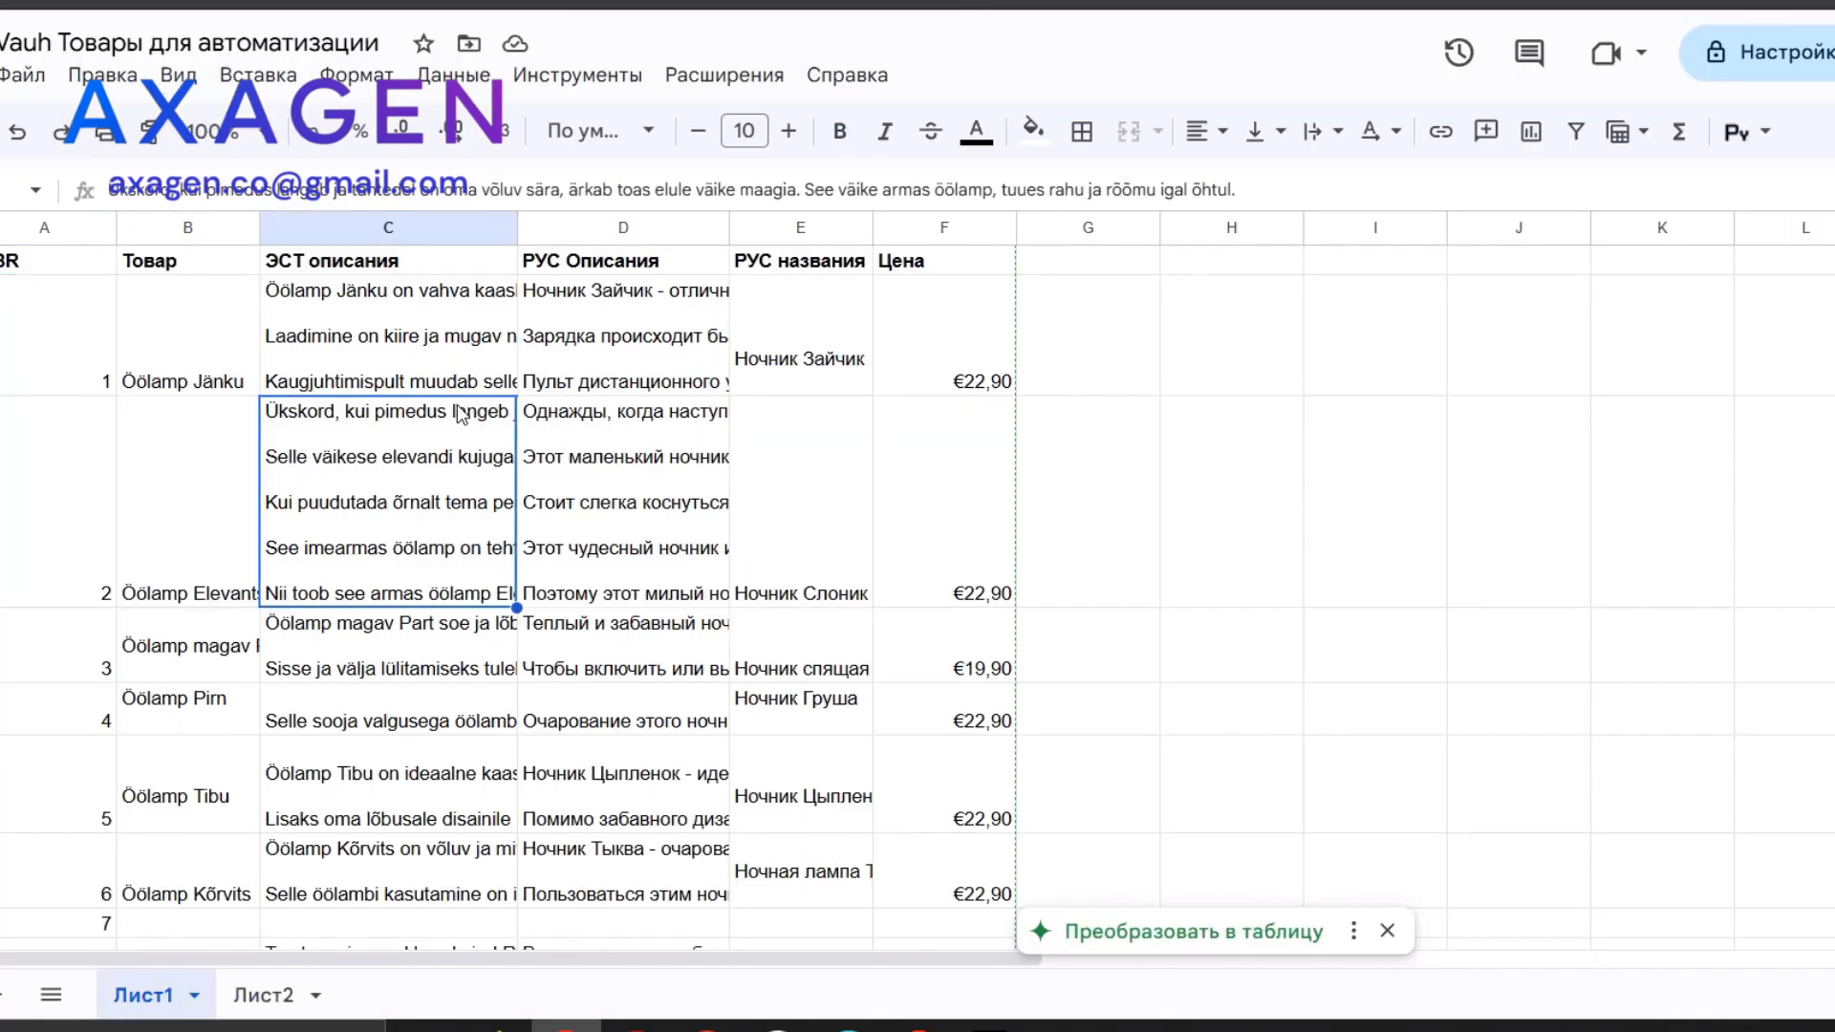
pyautogui.hotkey('ctrl', 'f')
pyautogui.write('CD/DVD kott')
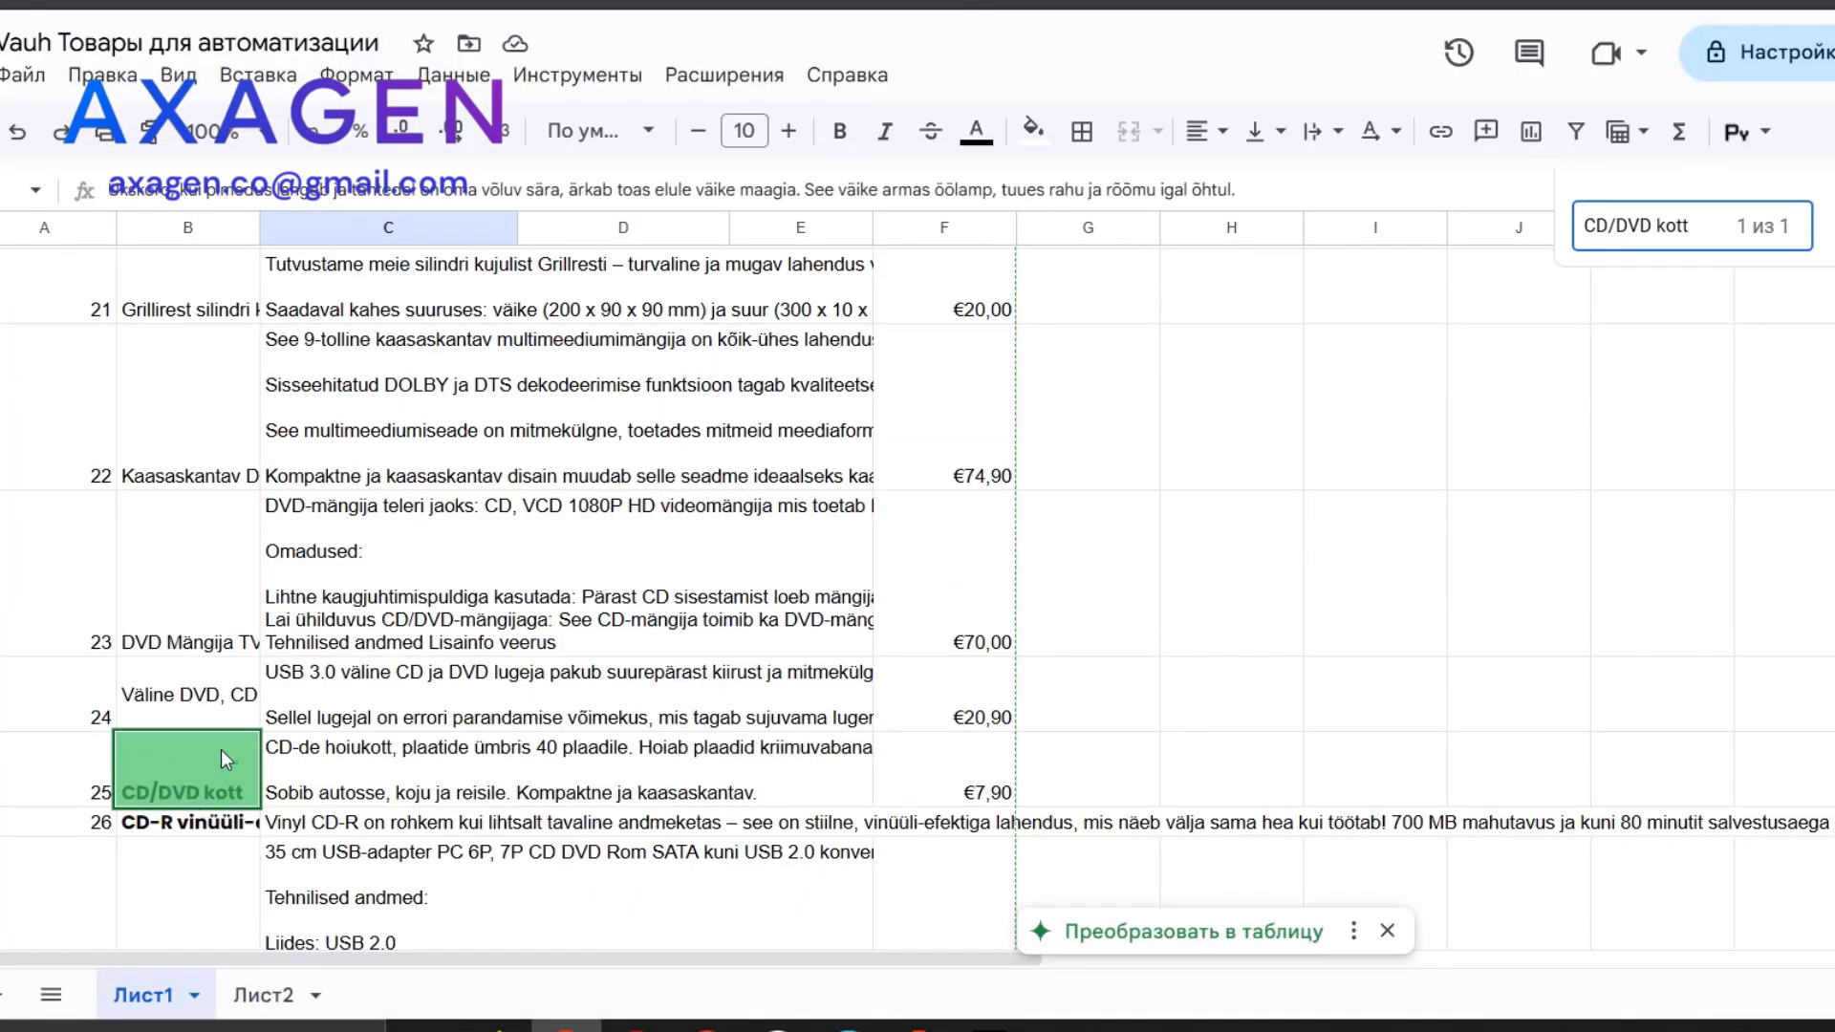
pyautogui.click(404, 782)
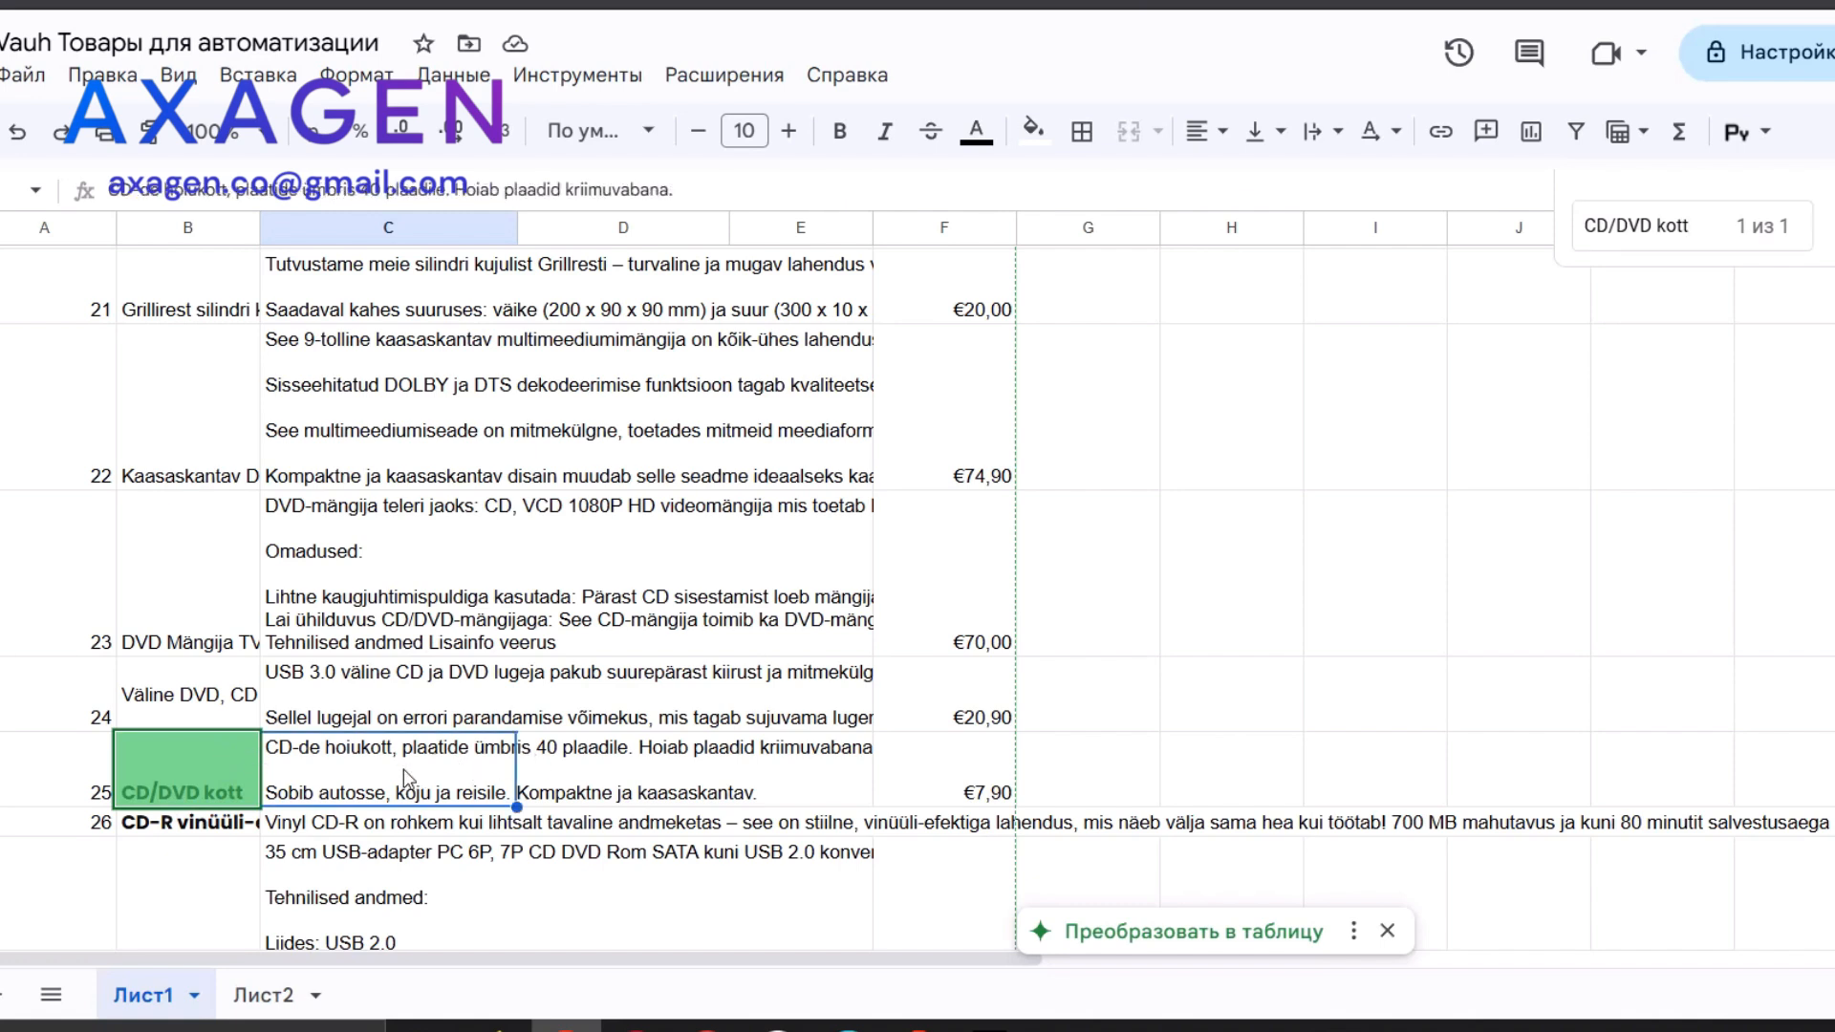
# Save the assistant module in Make, and review the Facebook post prompt in the OpenAI Create a Completion module
pyautogui.click(95, 3)
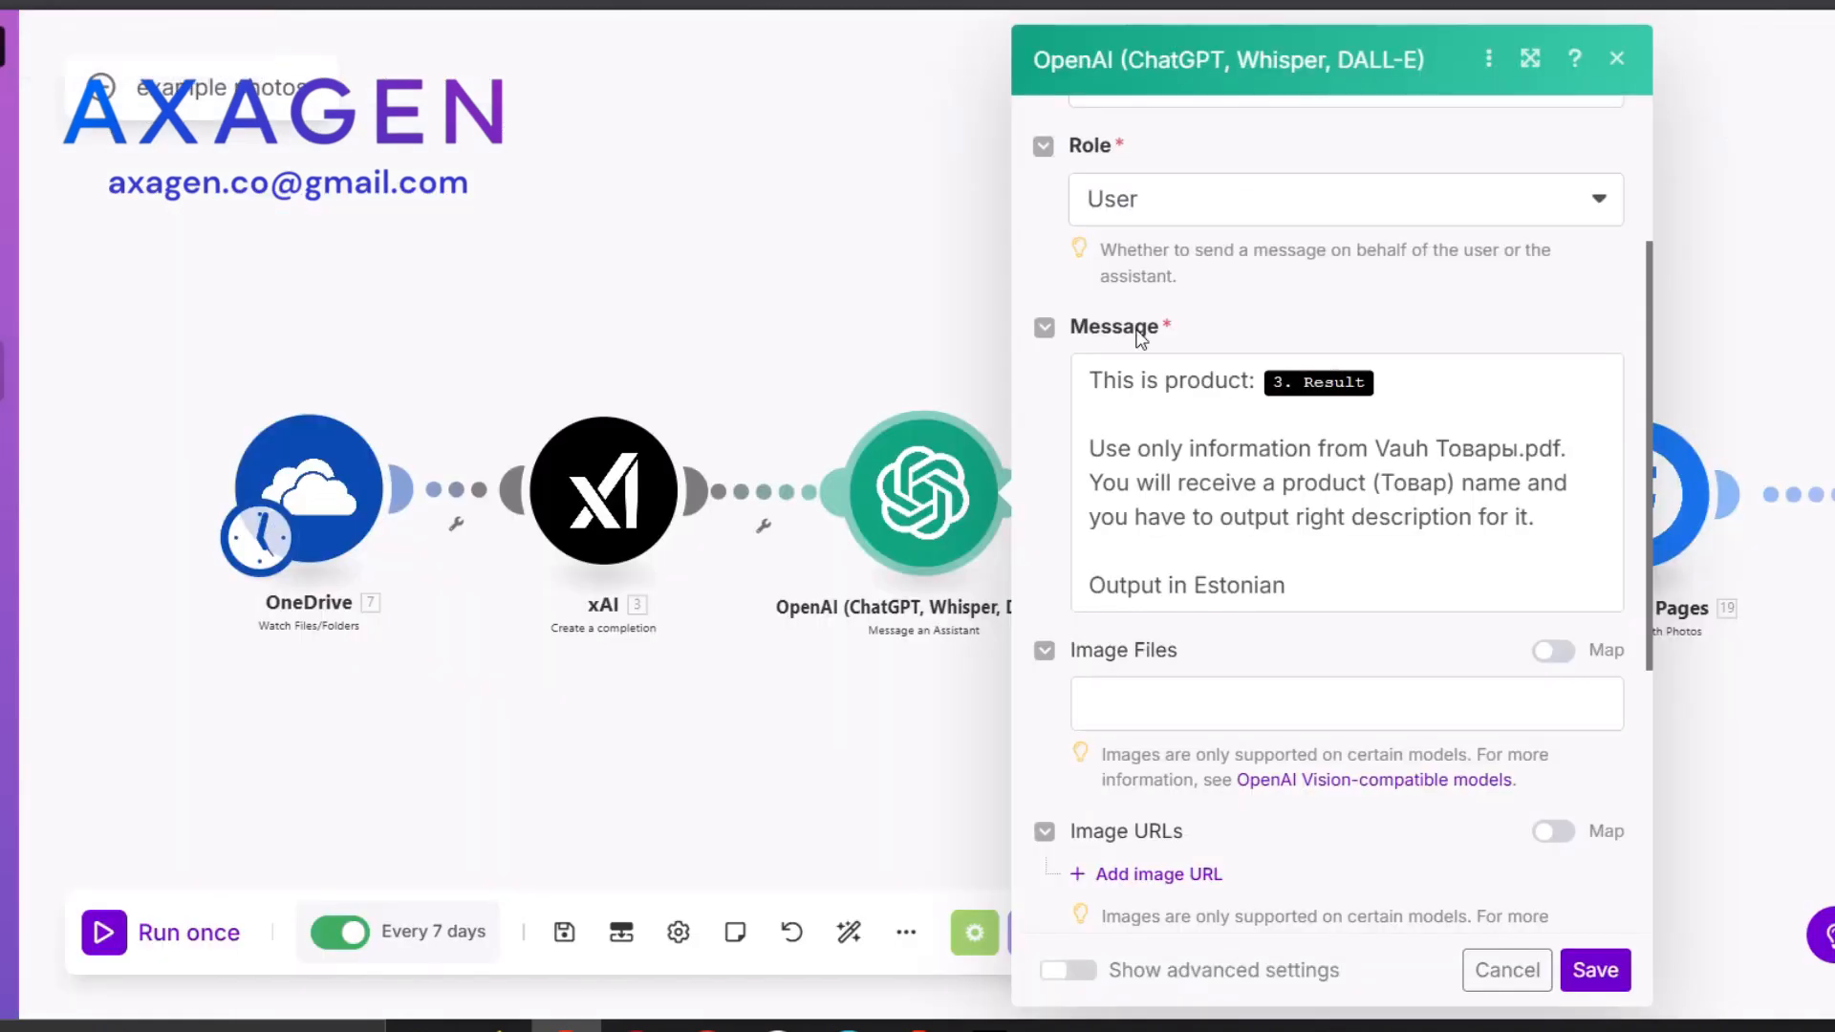
pyautogui.click(1595, 970)
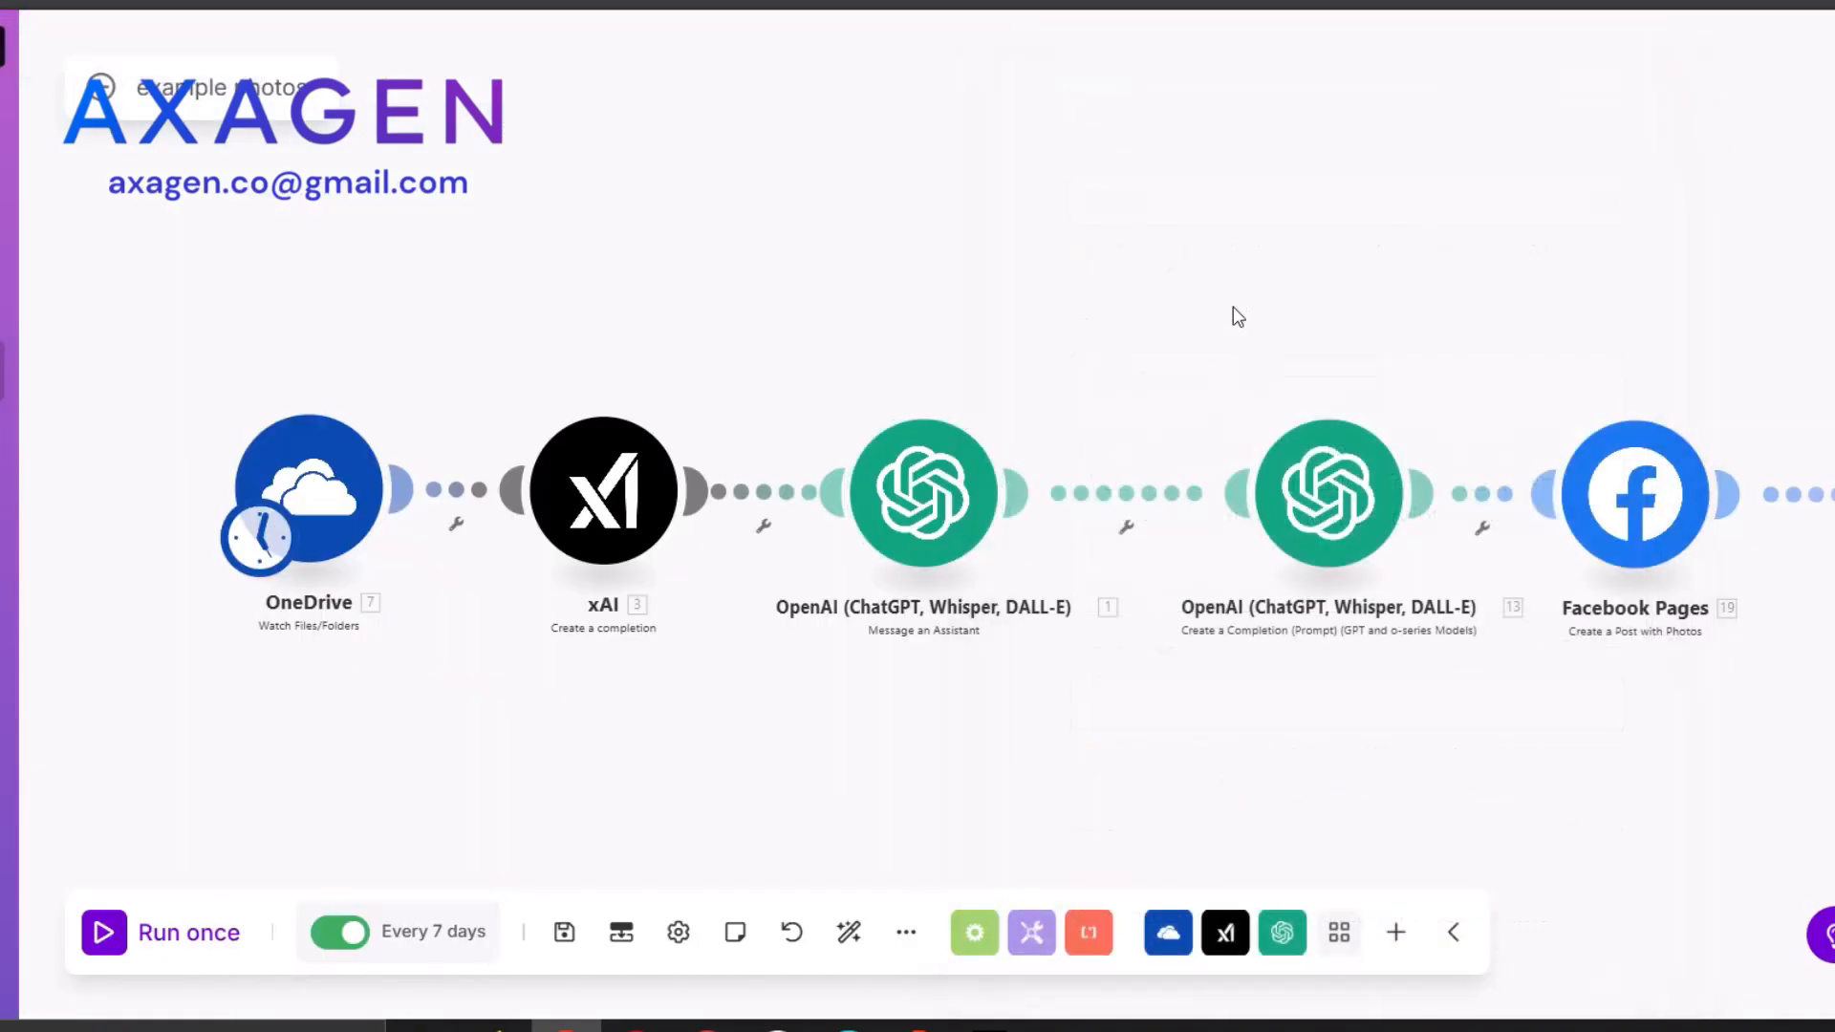
pyautogui.click(1448, 506)
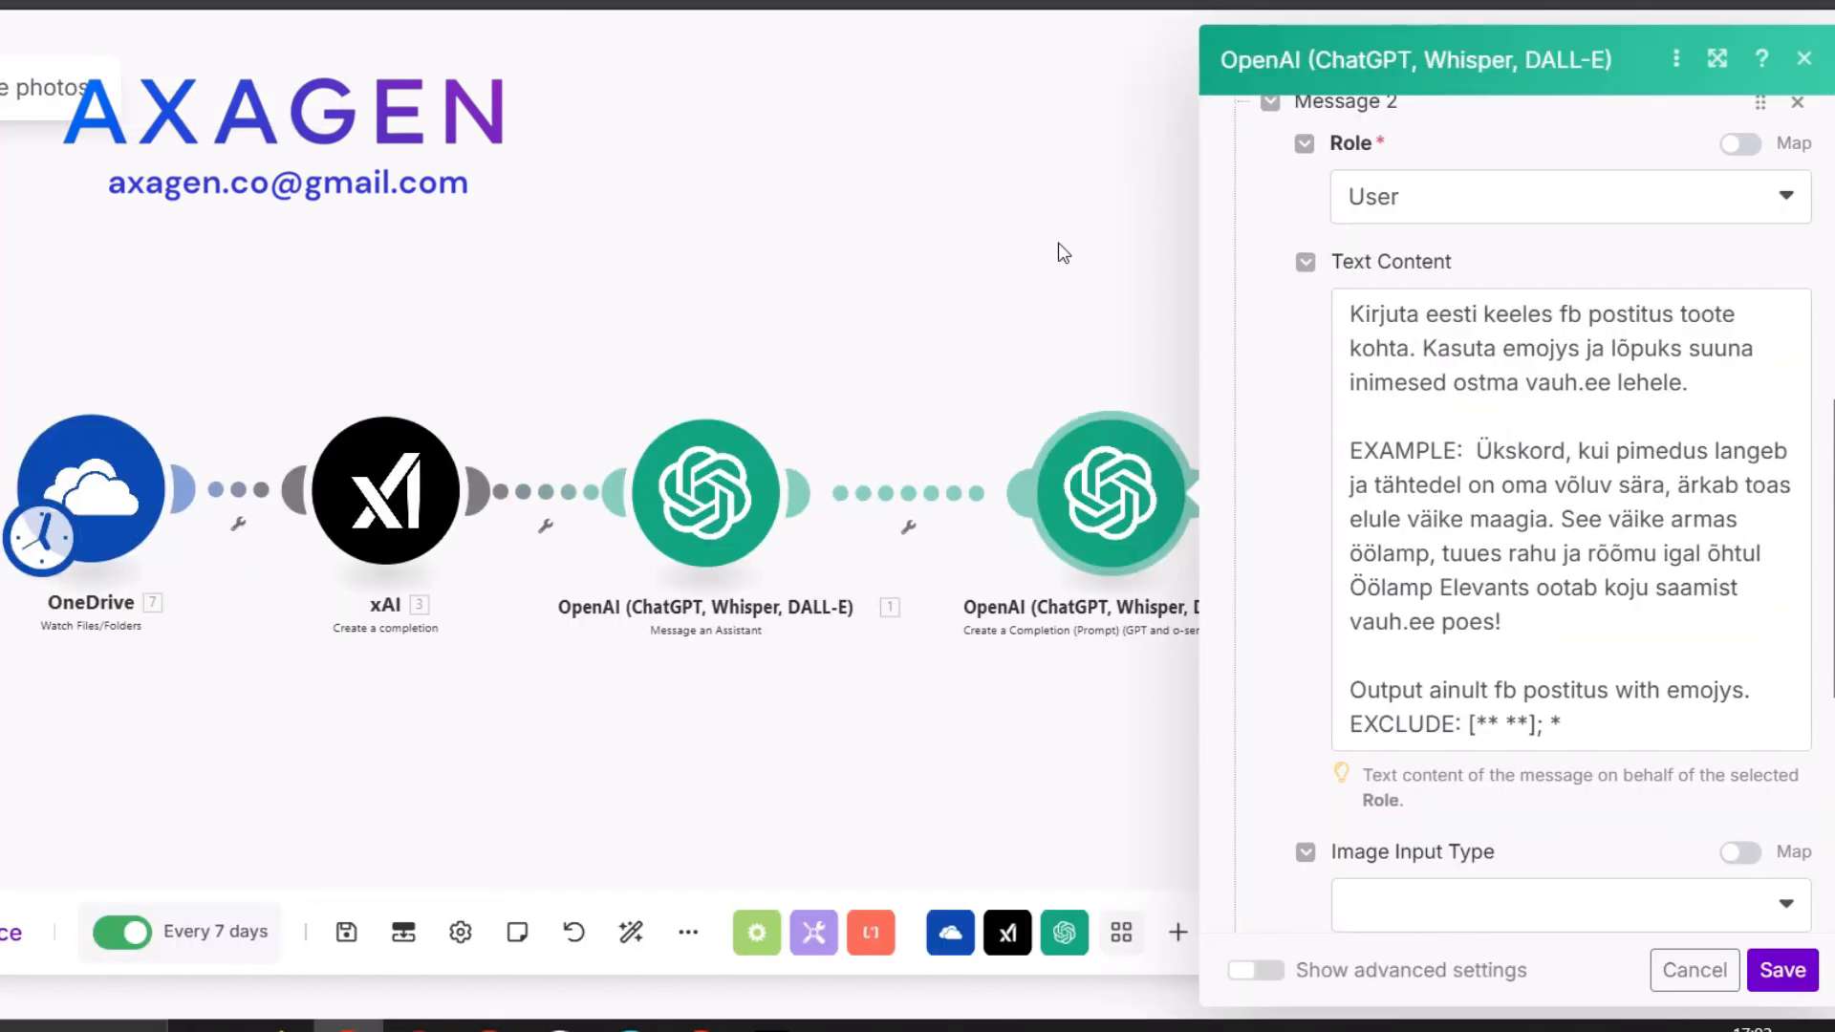
pyautogui.click(1058, 243)
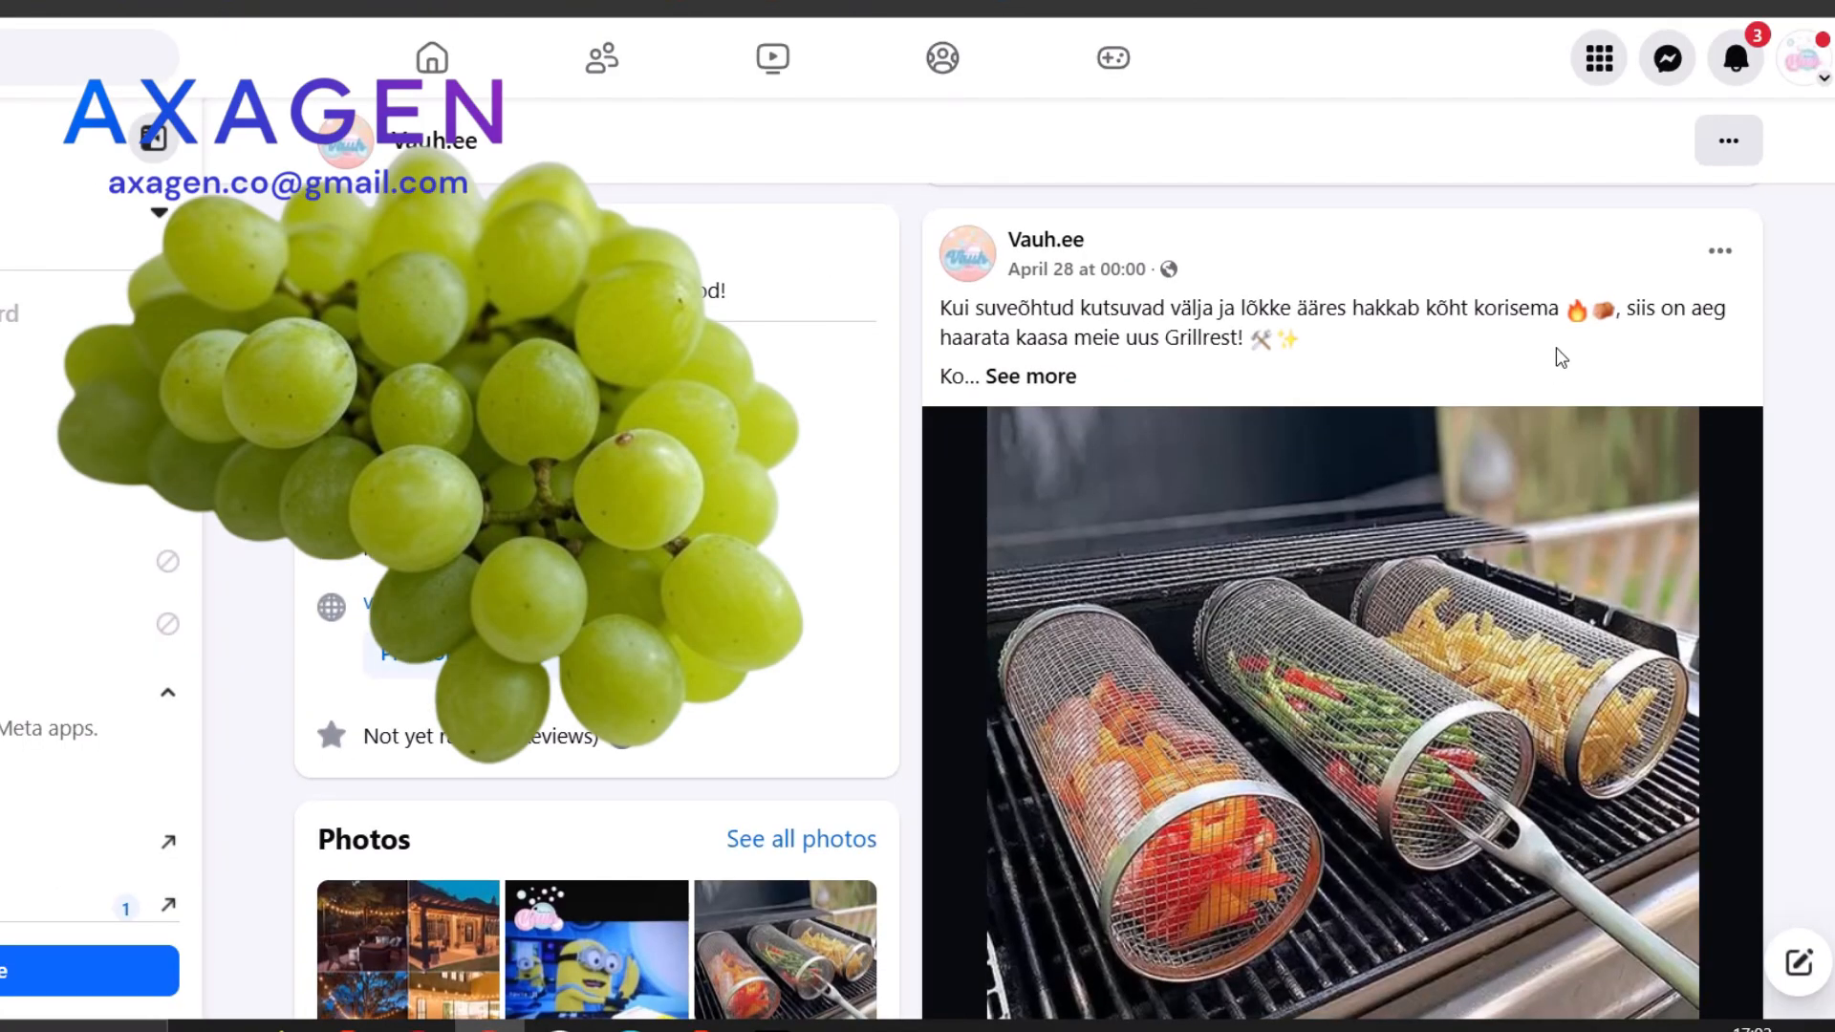
# Expand the Grillrest post on the Vauh.ee Facebook page and compare its text with the product spreadsheet
pyautogui.click(1042, 376)
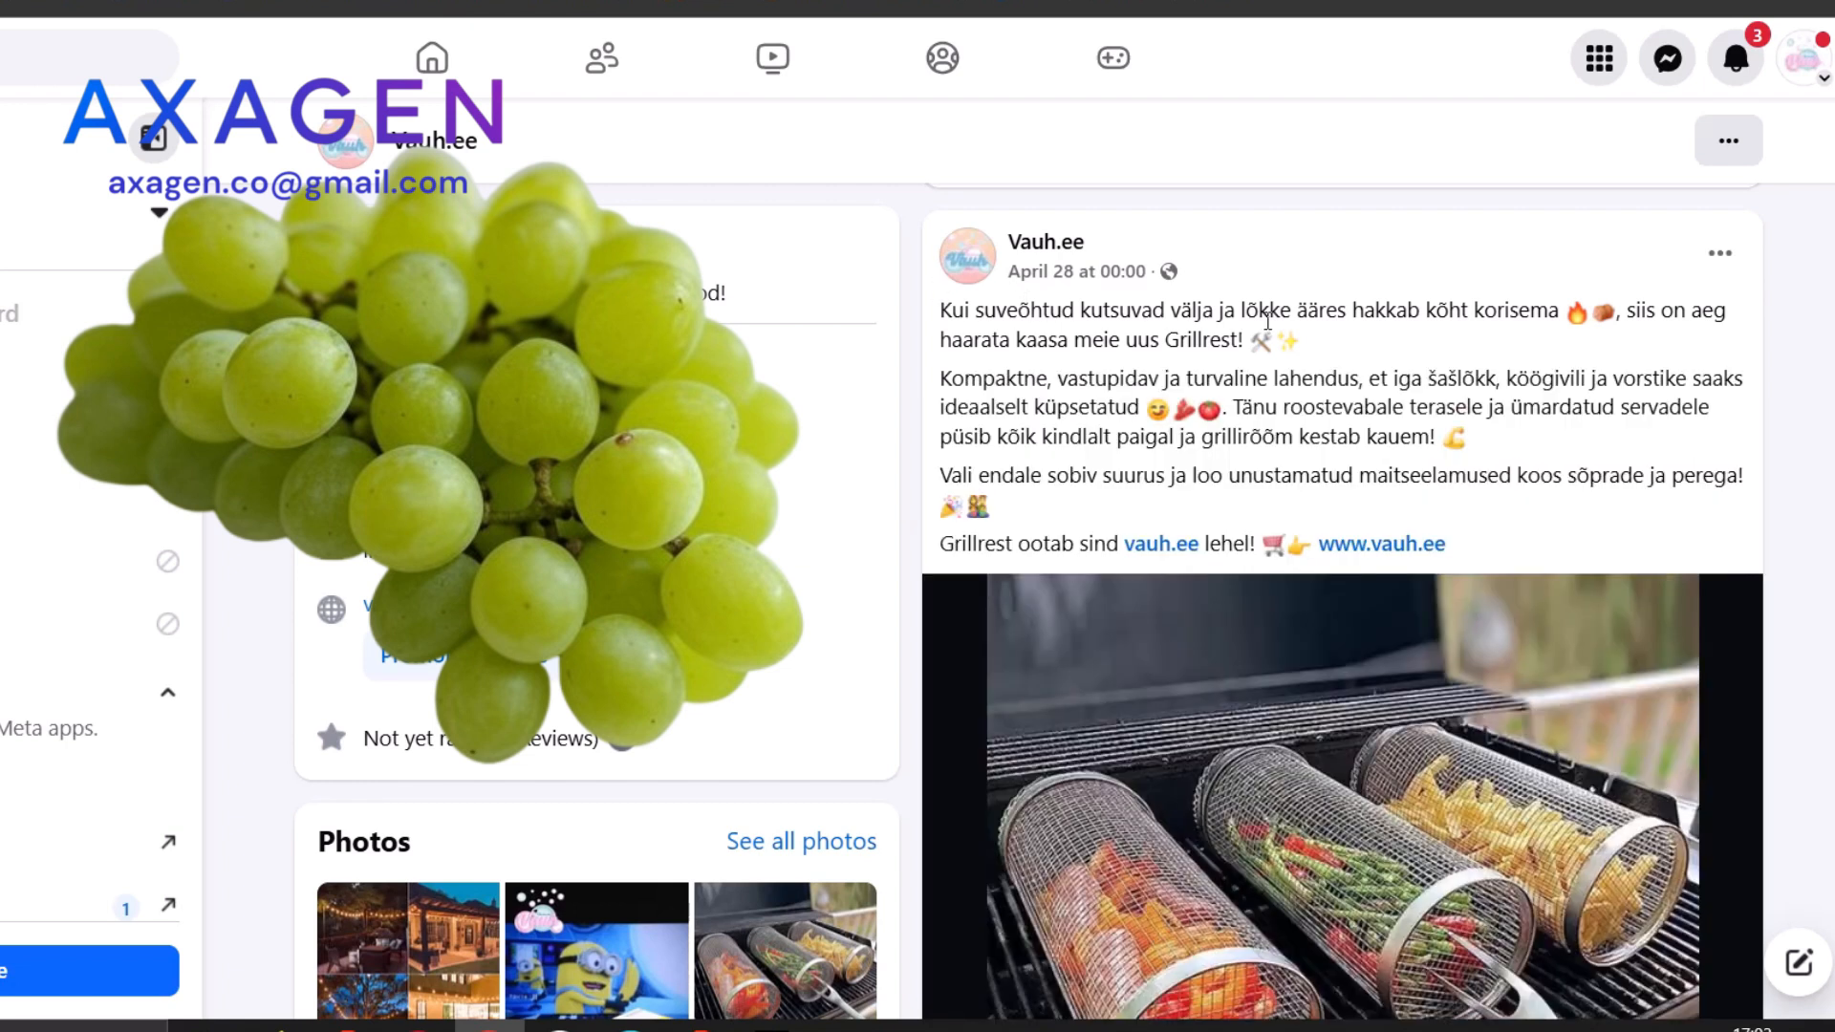
pyautogui.moveTo(958, 541); pyautogui.dragTo(1112, 546)
pyautogui.click(1500, 488)
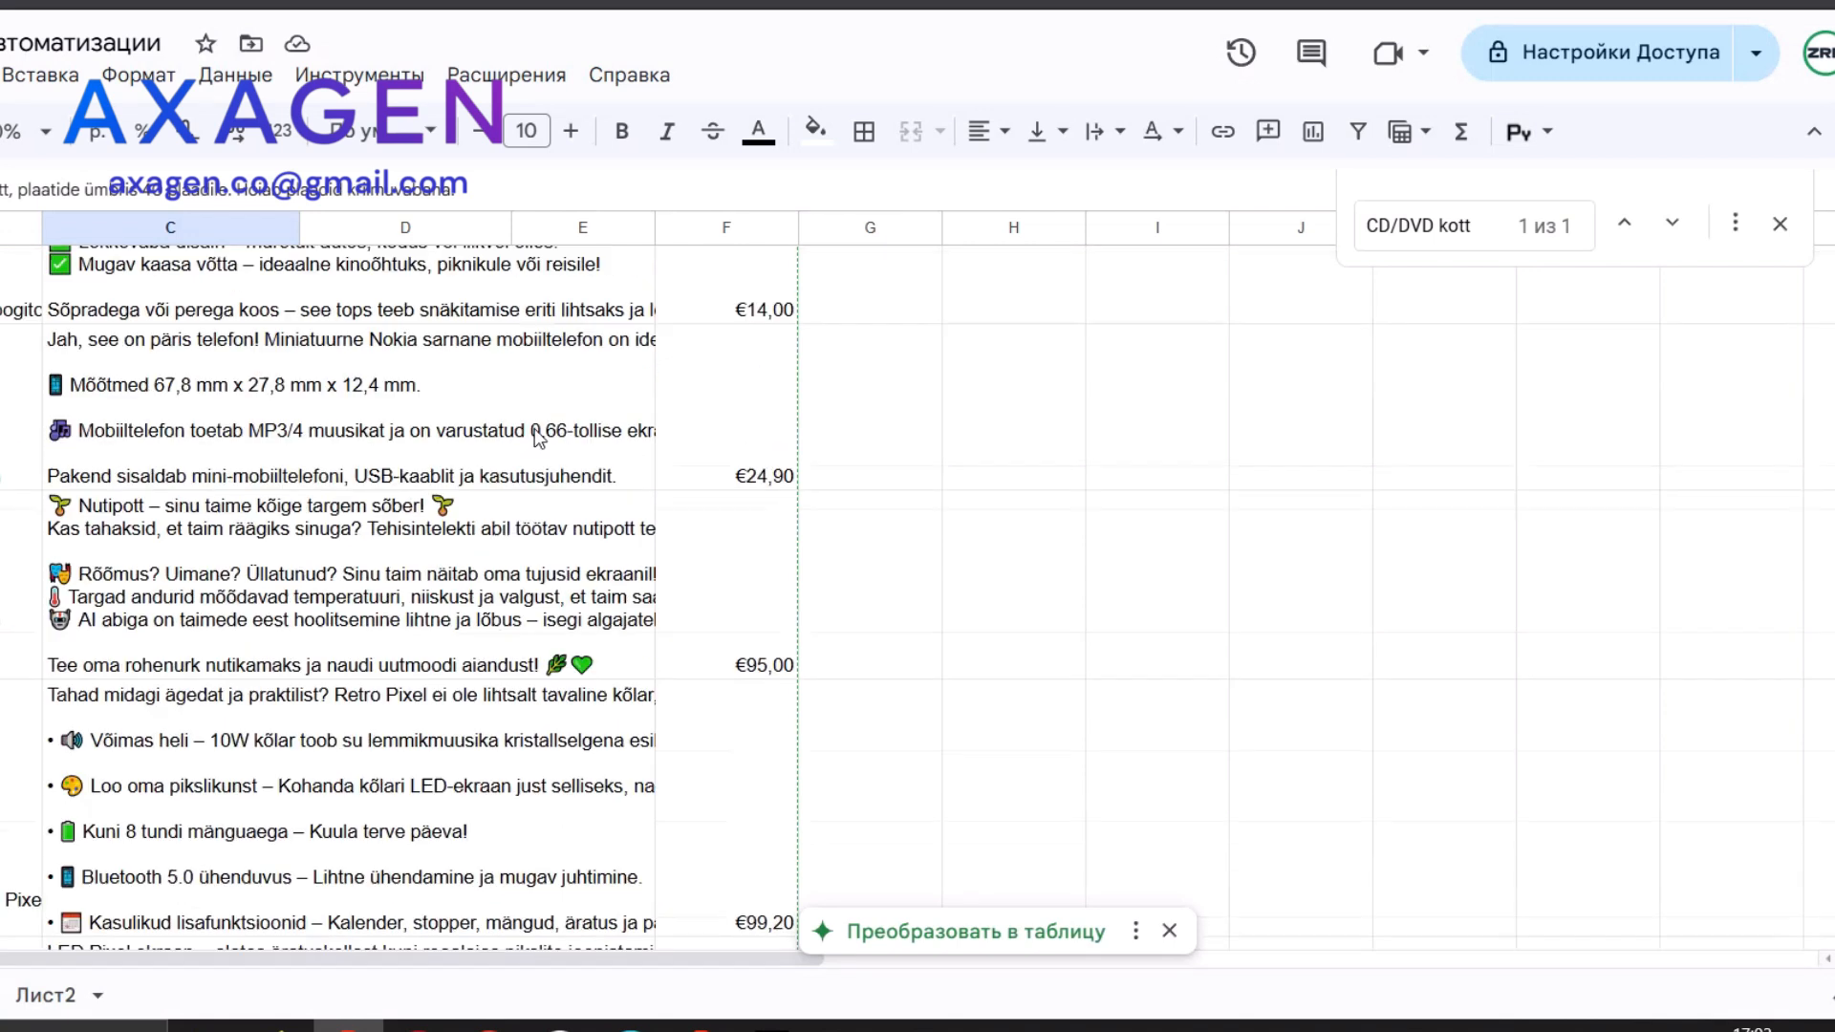
pyautogui.scroll(15, 537, 438)
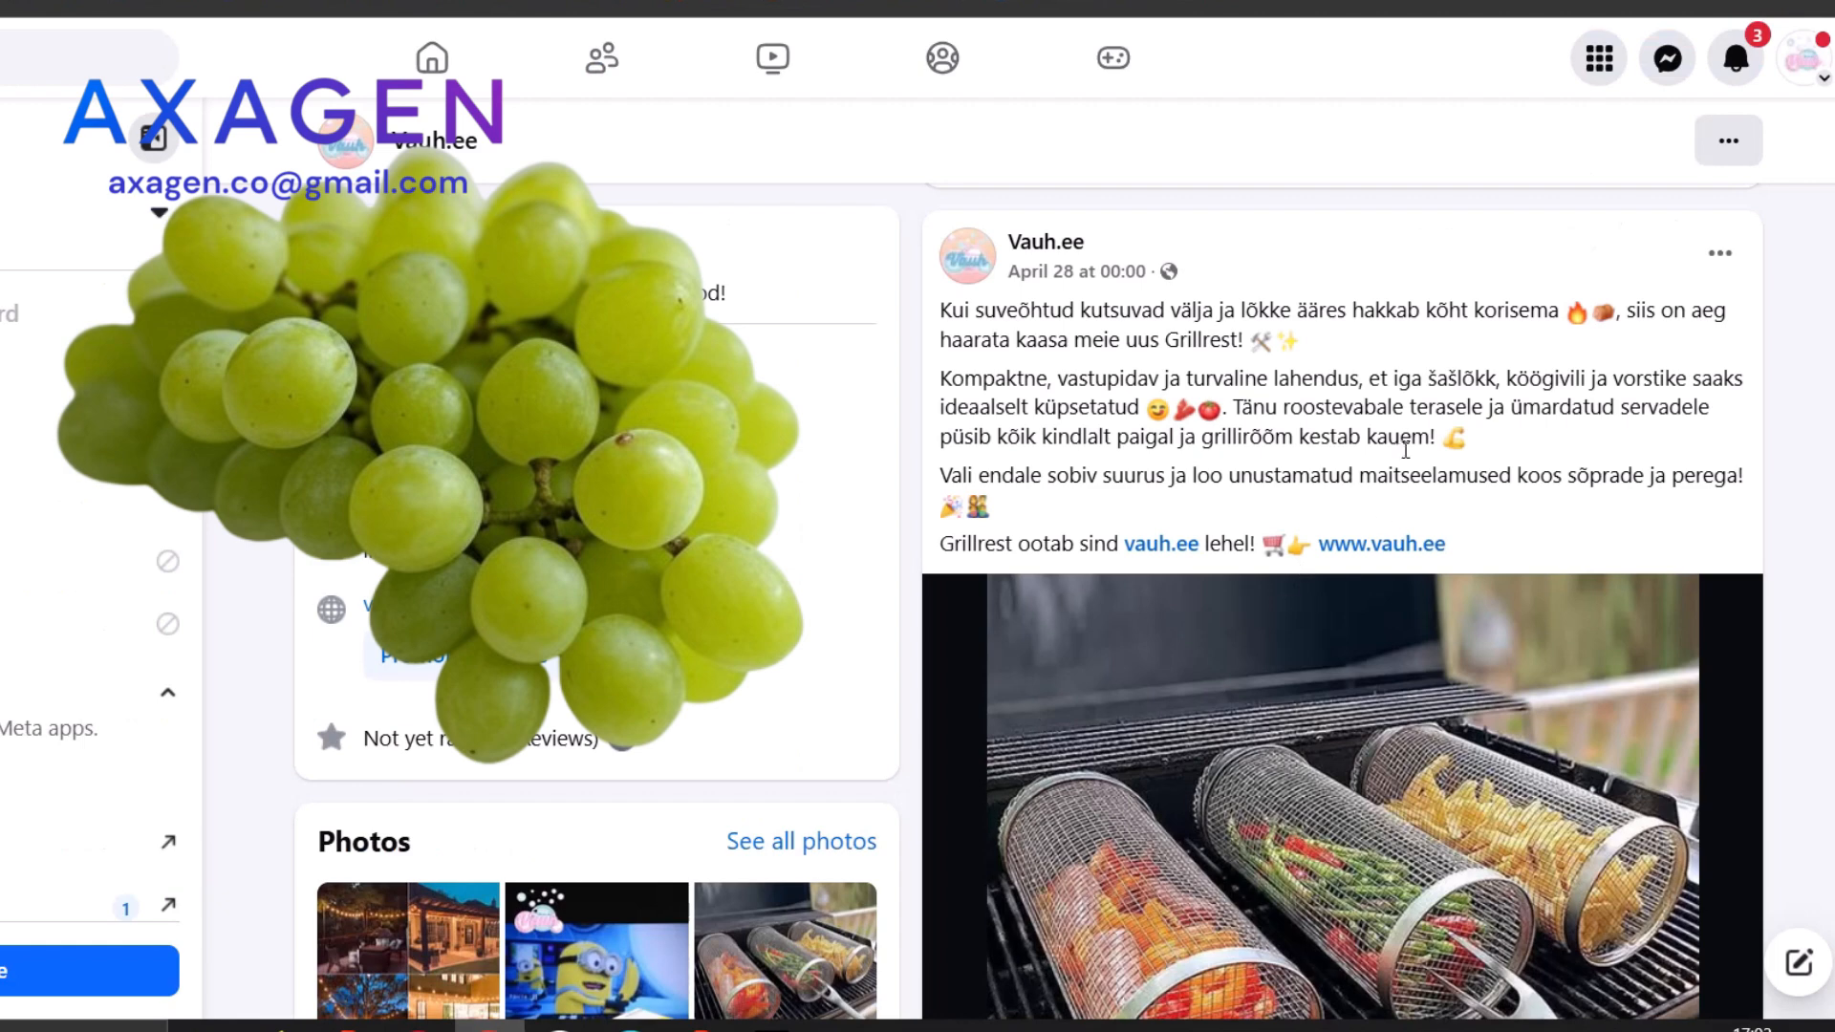
pyautogui.scroll(-3, 1406, 444)
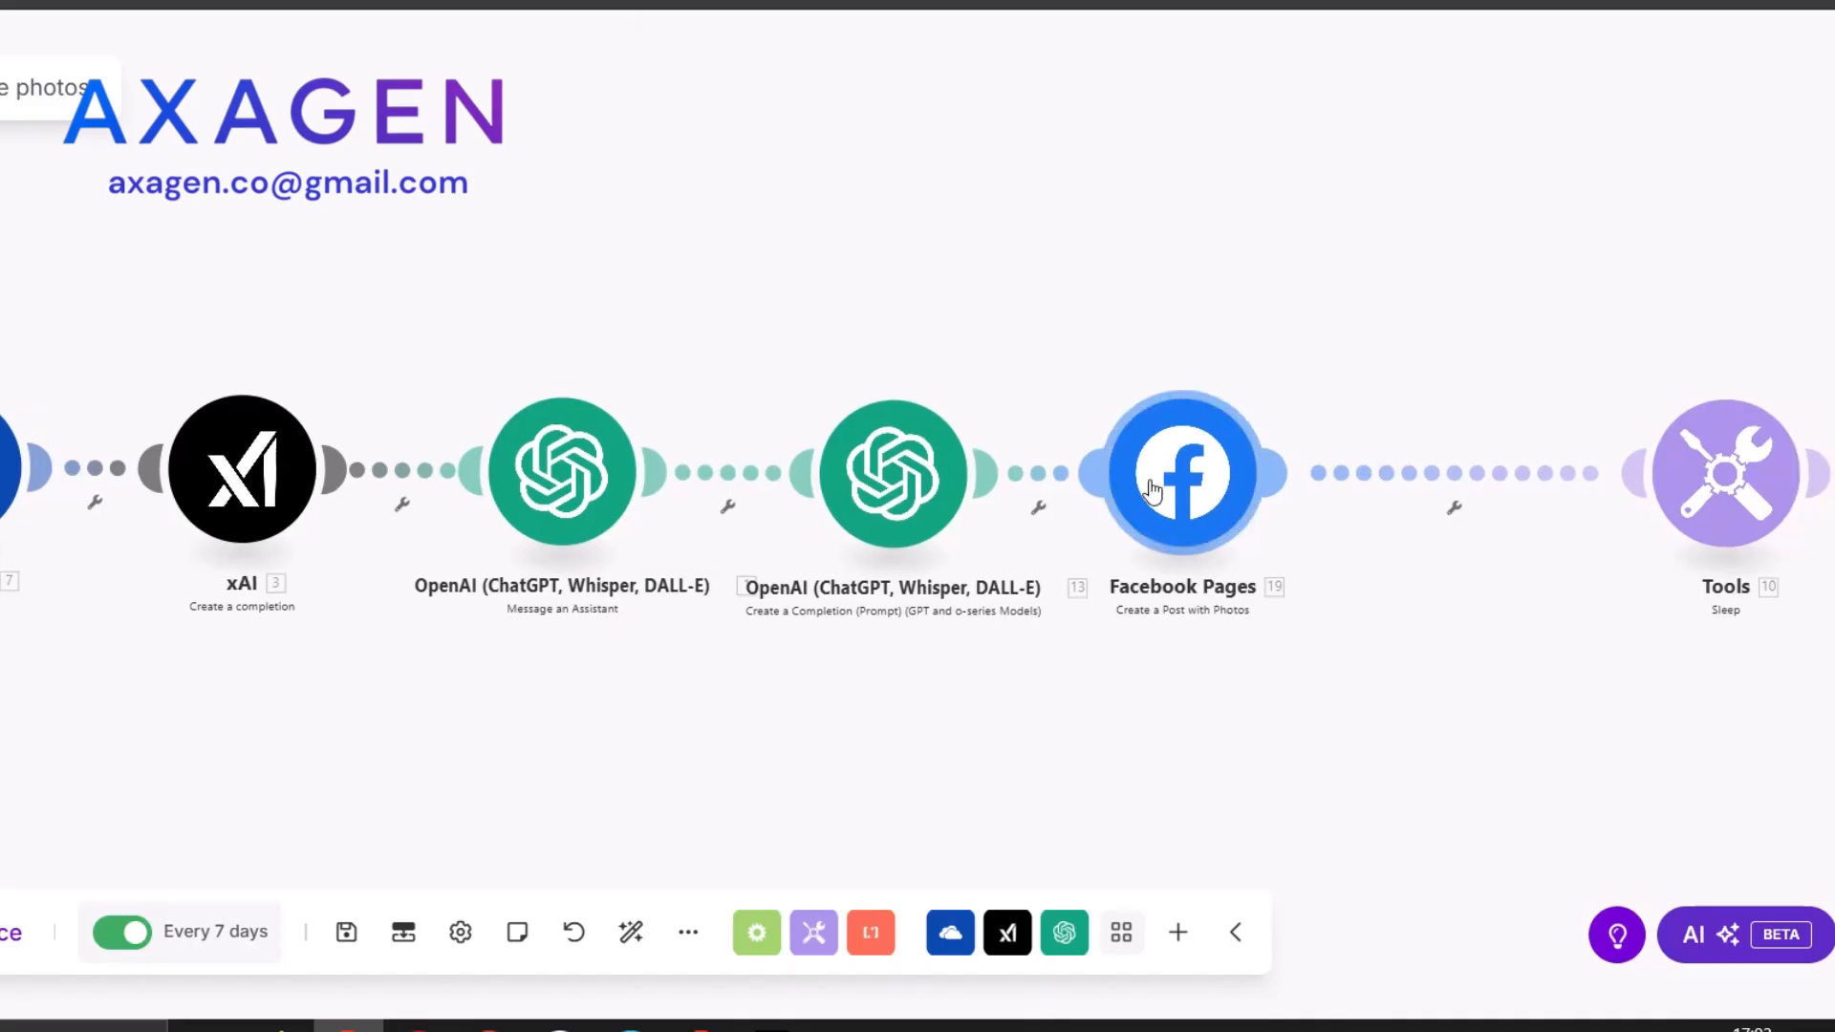
# Check the photo URL, caption and message mappings in the Facebook Pages module, and the delay set in the Sleep module
pyautogui.click(1182, 472)
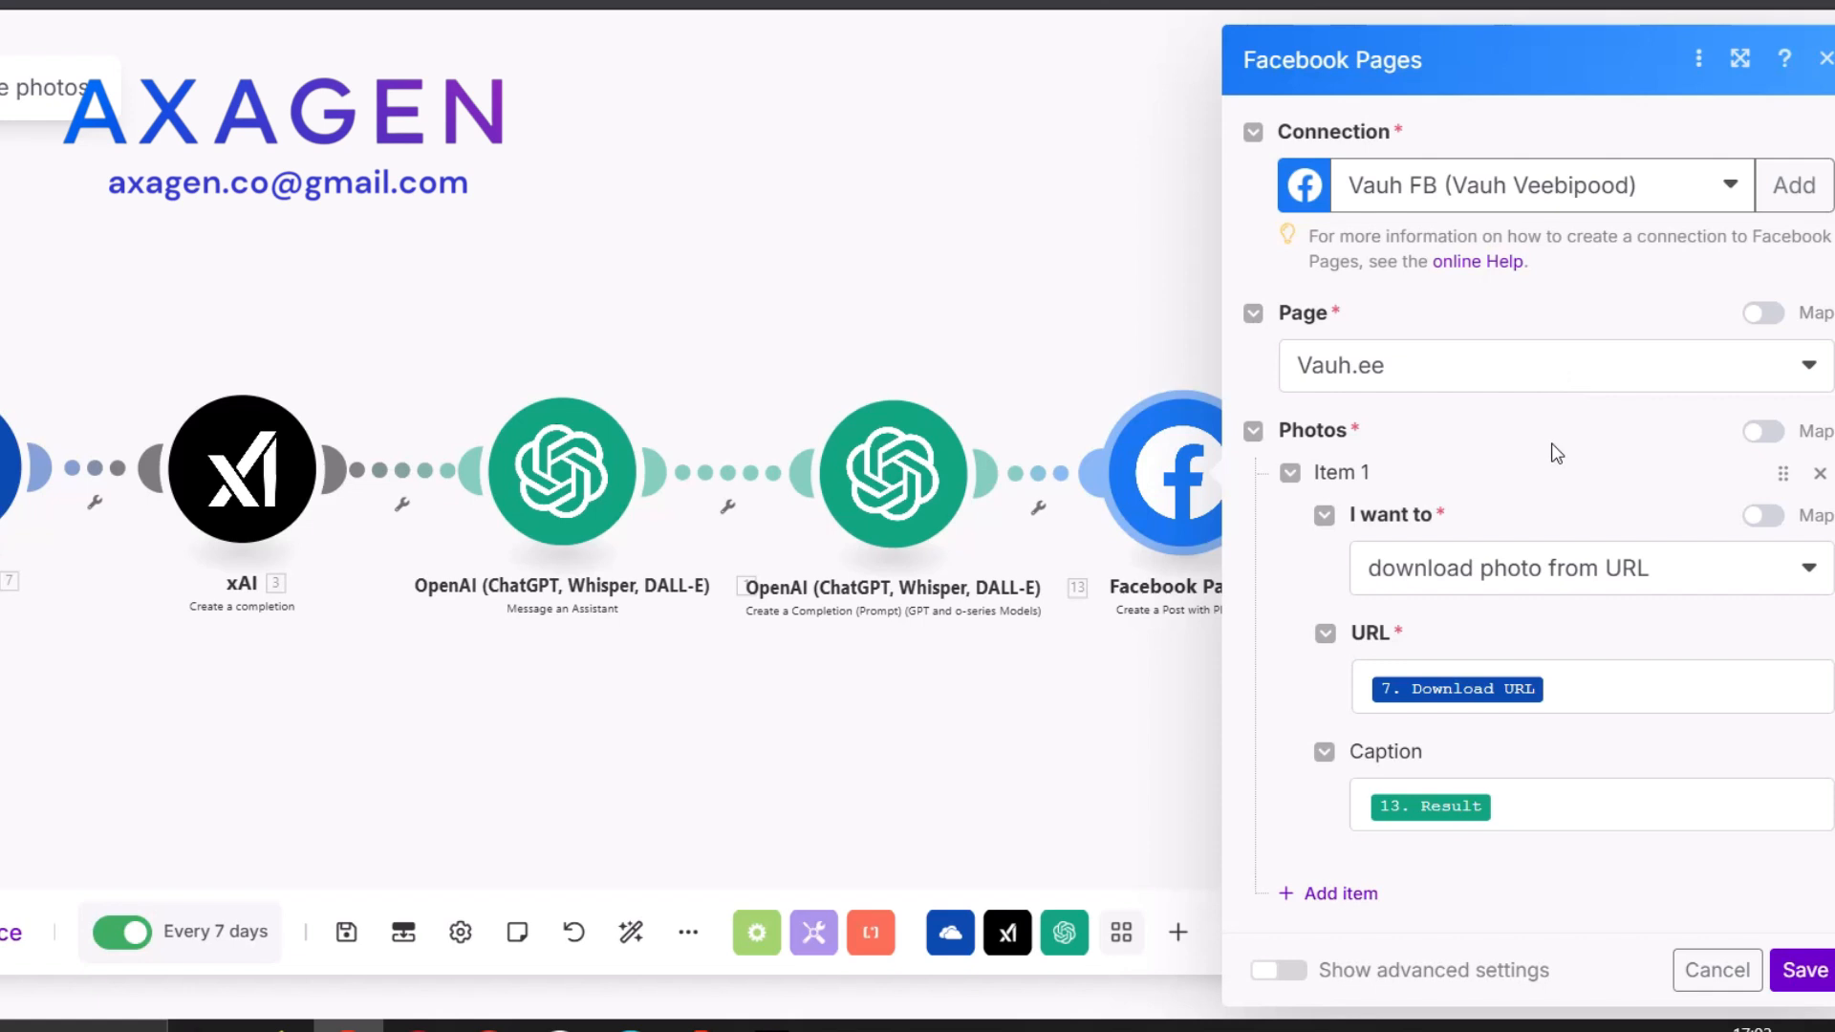
pyautogui.click(1191, 635)
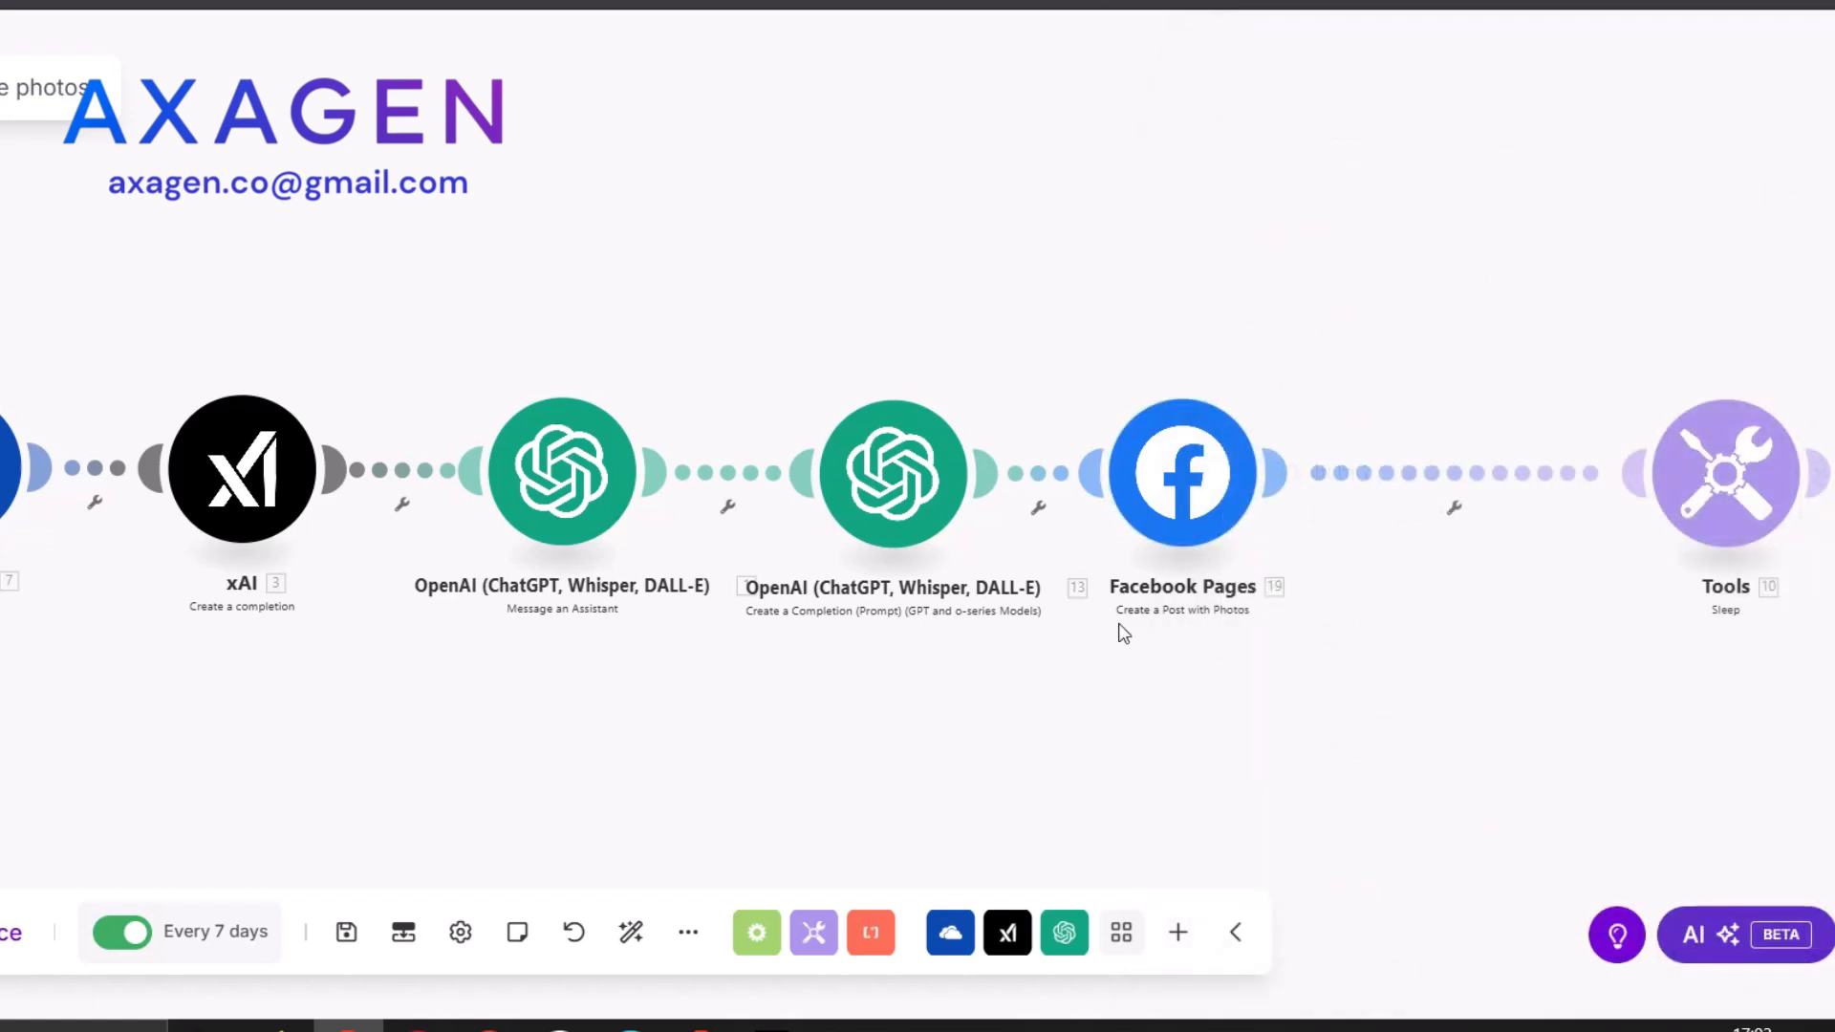
pyautogui.click(1177, 480)
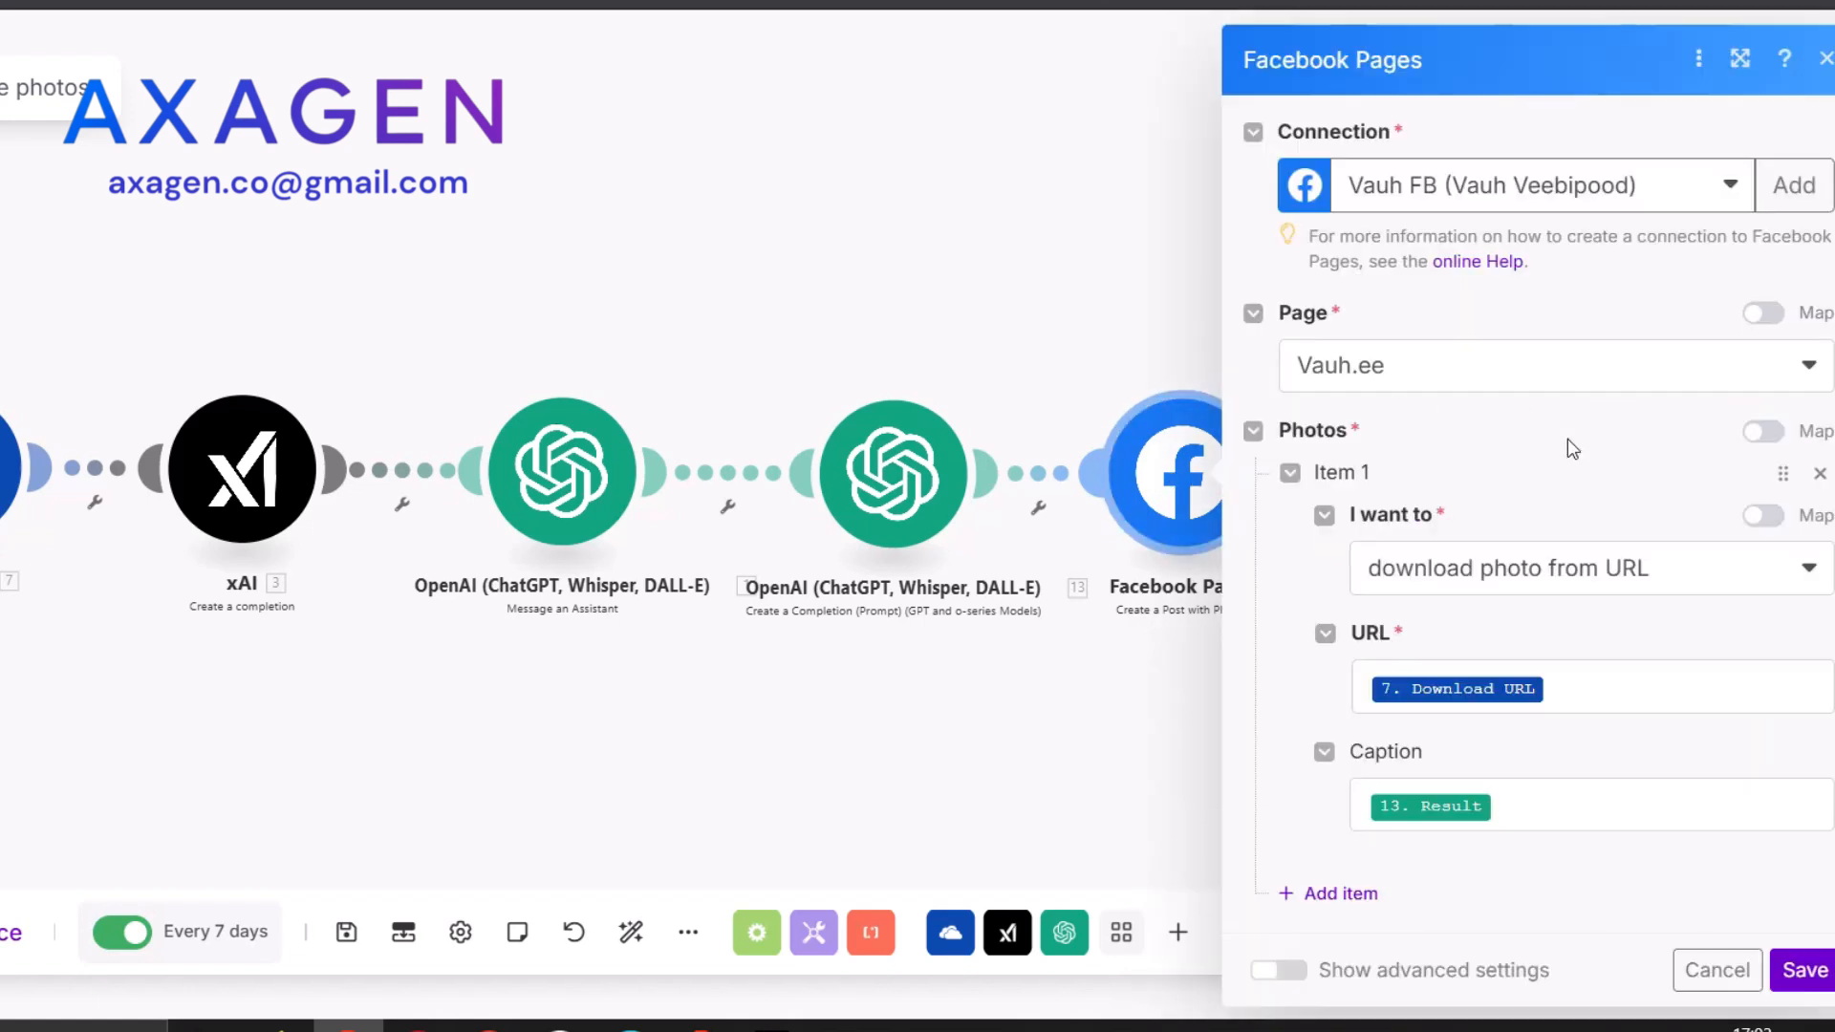
pyautogui.scroll(-1, 1556, 425)
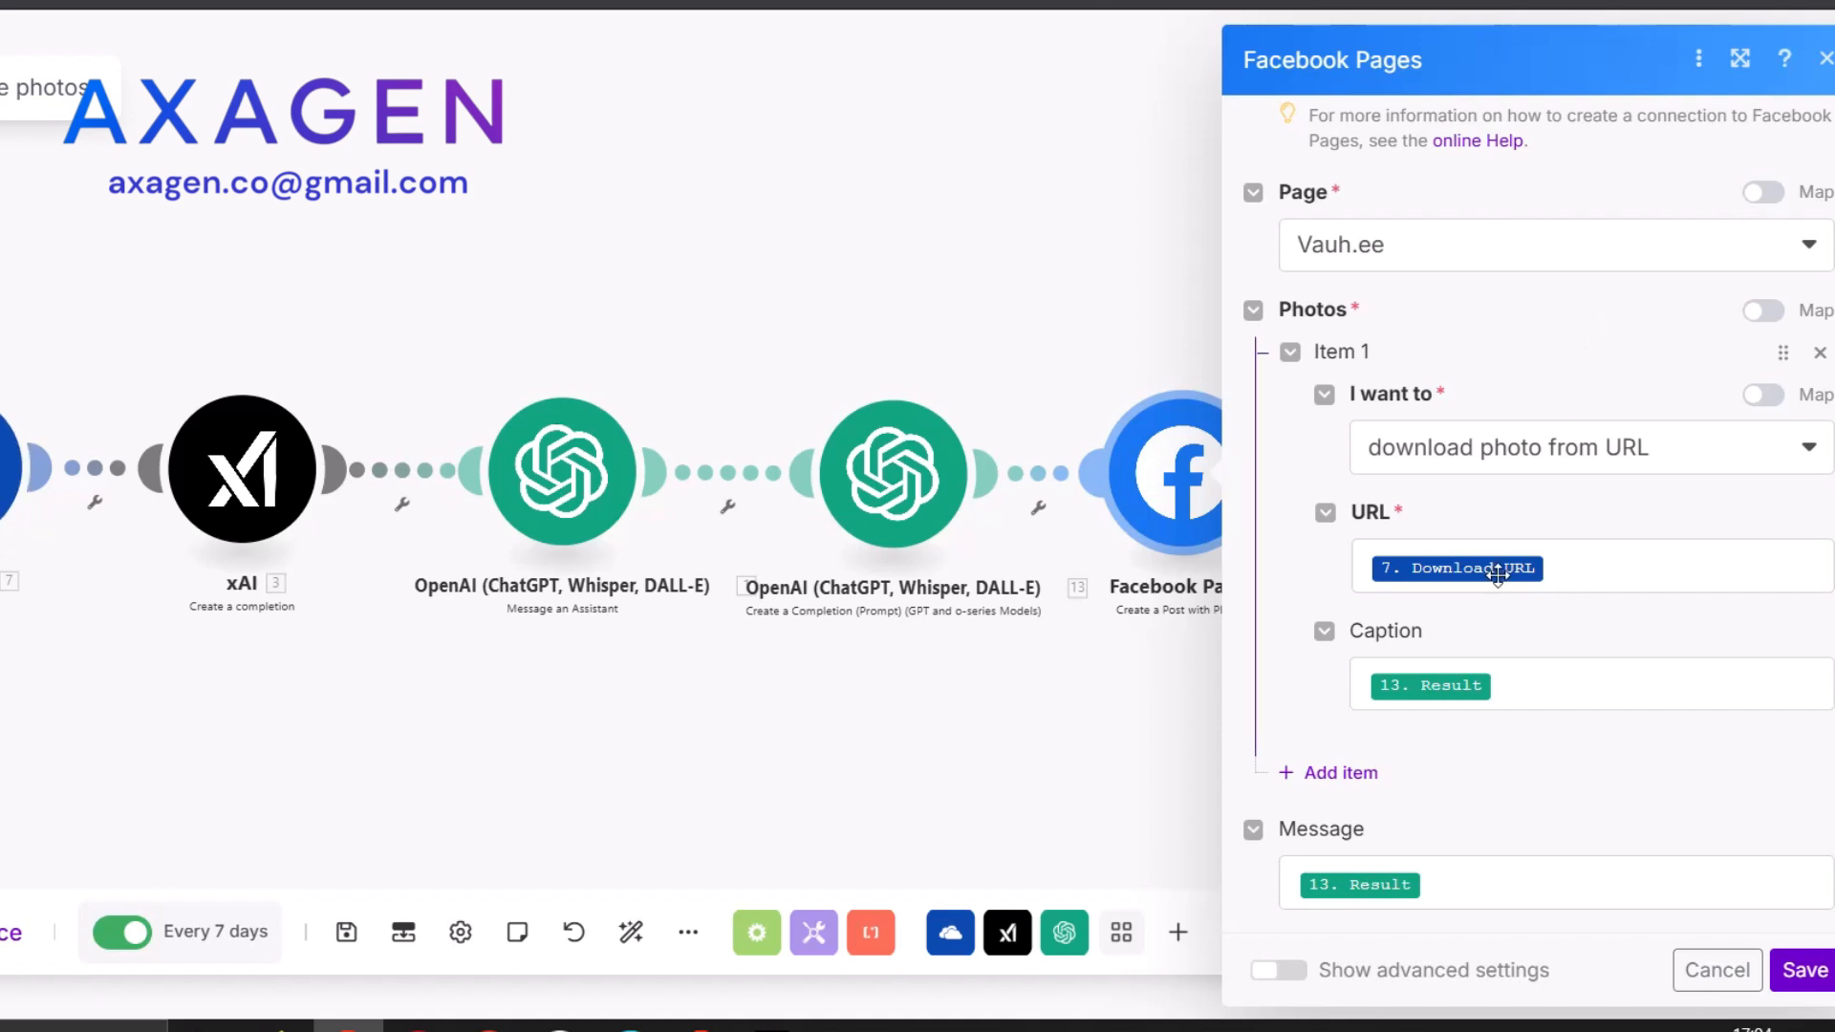
pyautogui.moveTo(1490, 569)
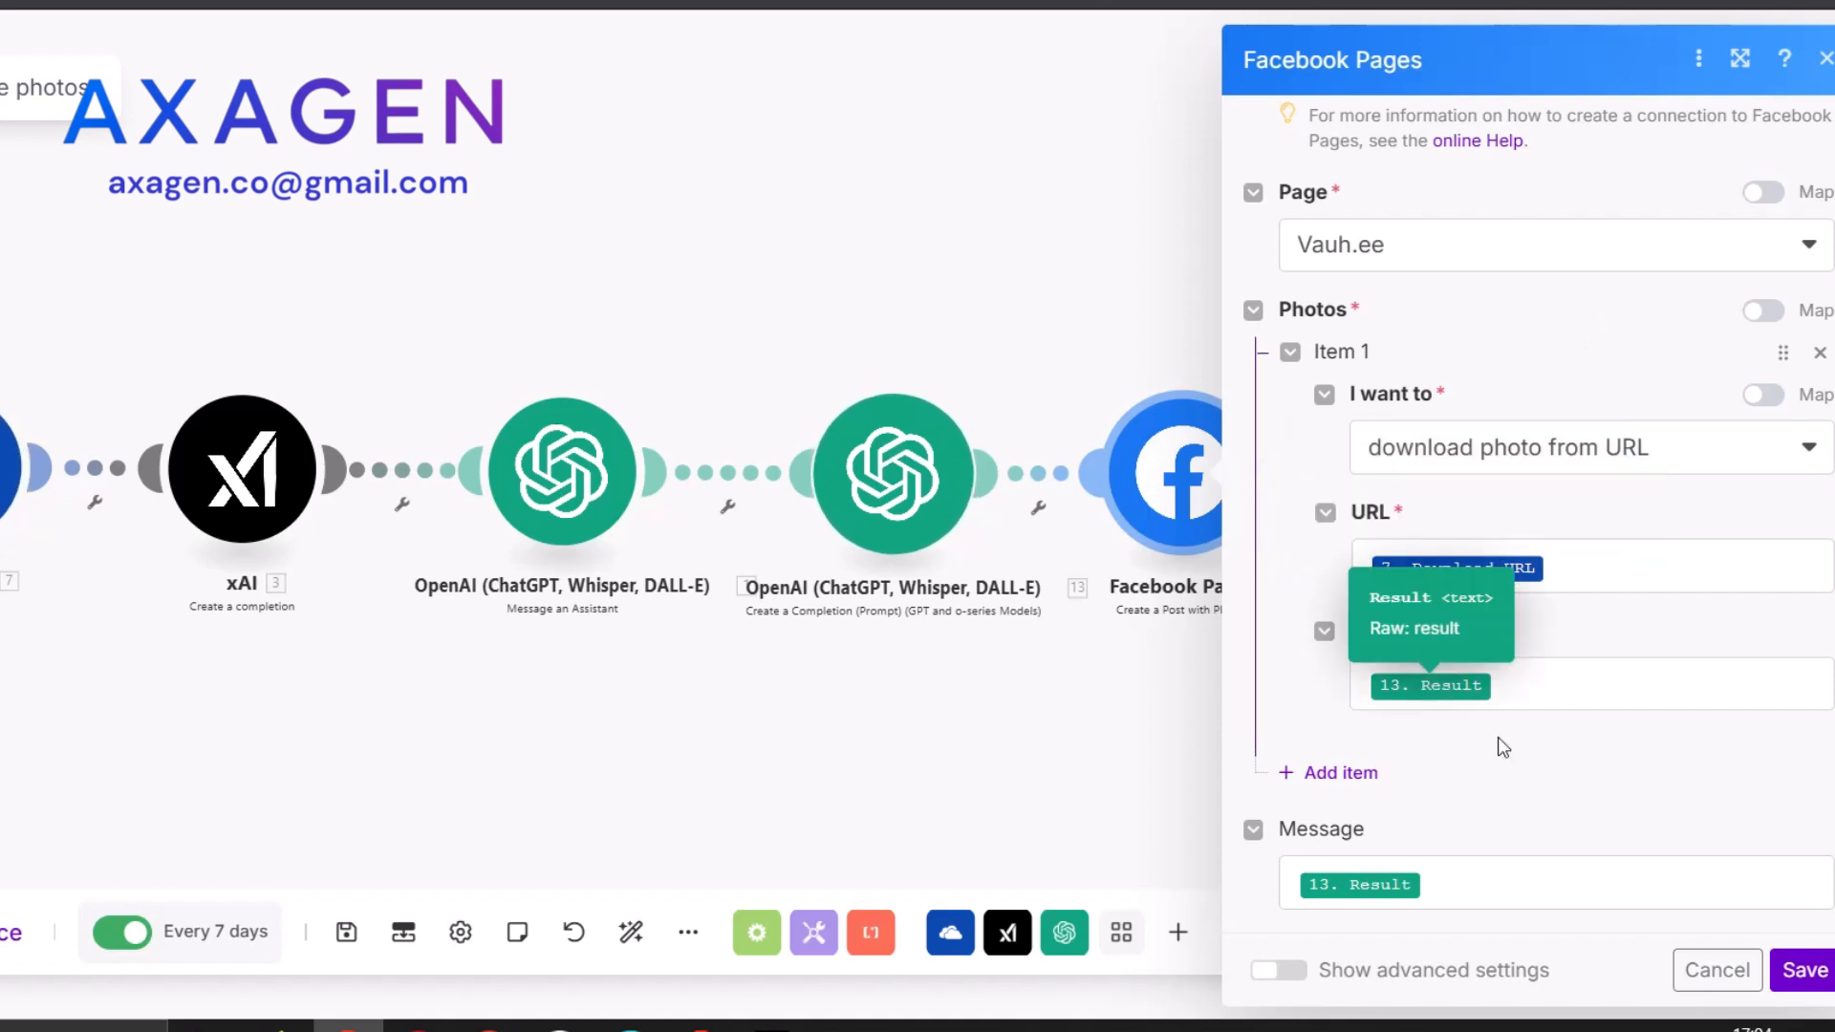
pyautogui.click(1796, 971)
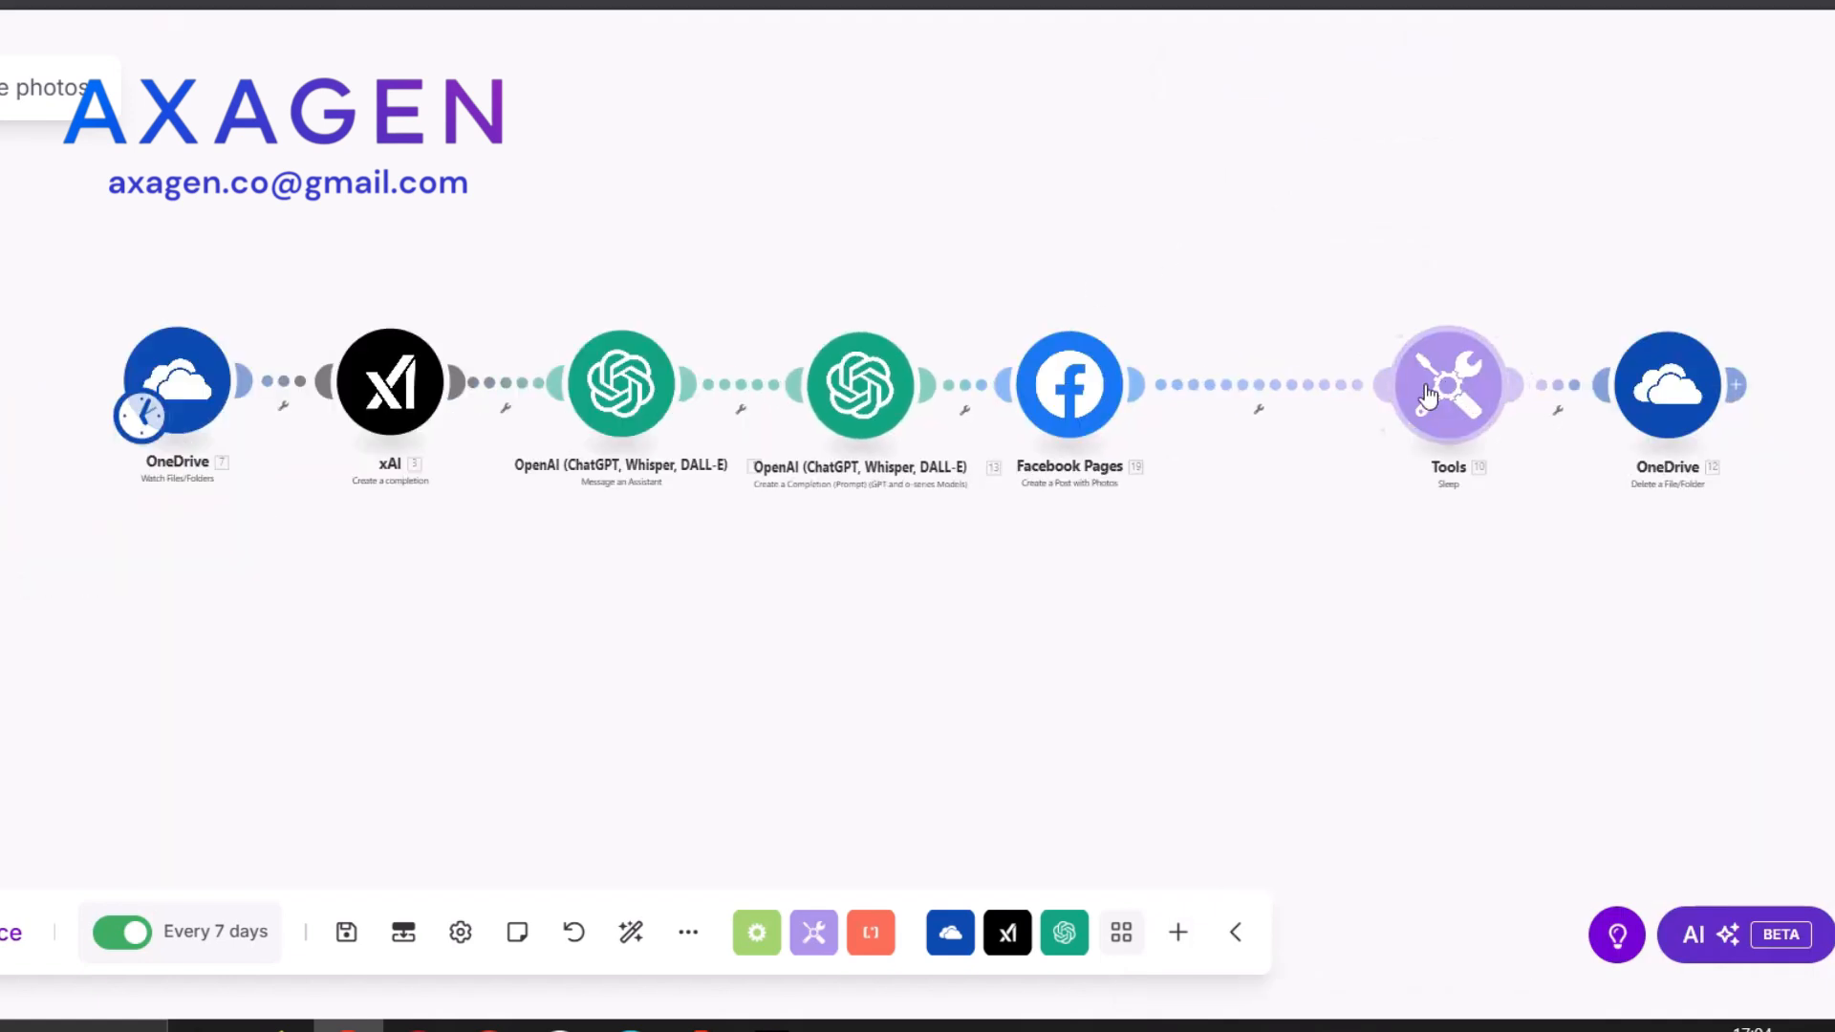
pyautogui.click(1263, 385)
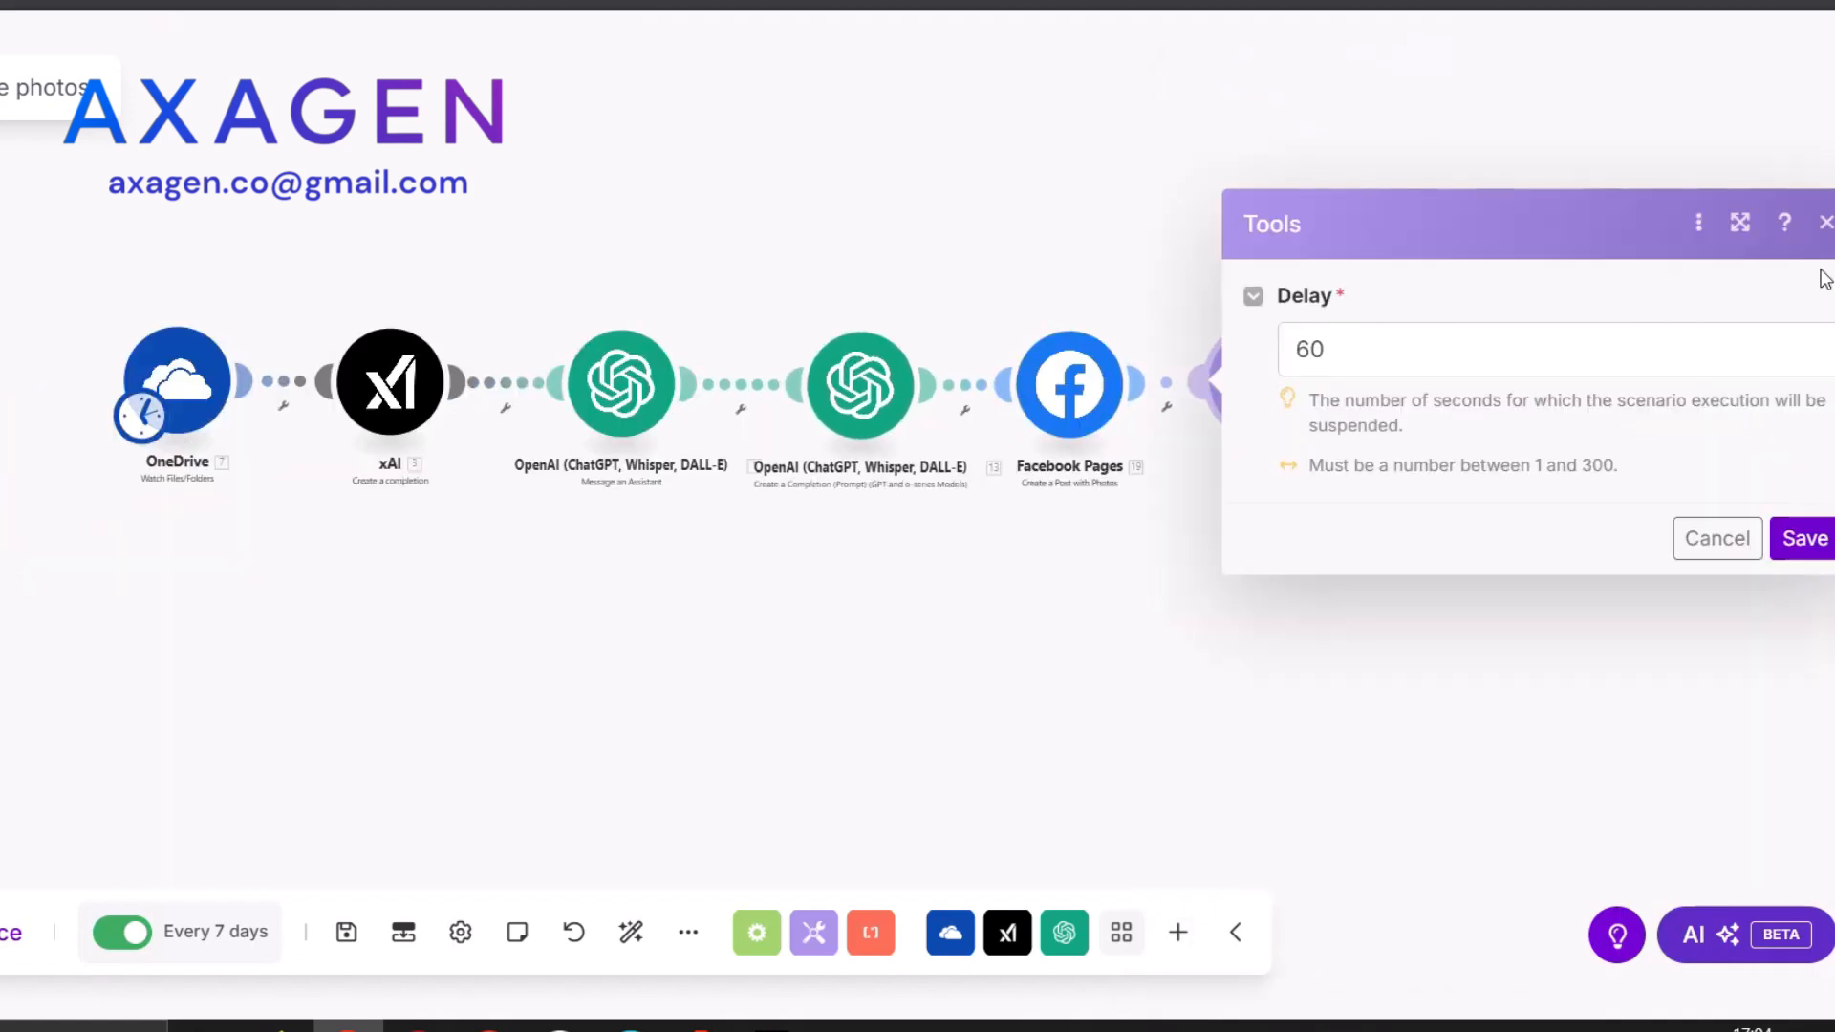
pyautogui.click(1825, 223)
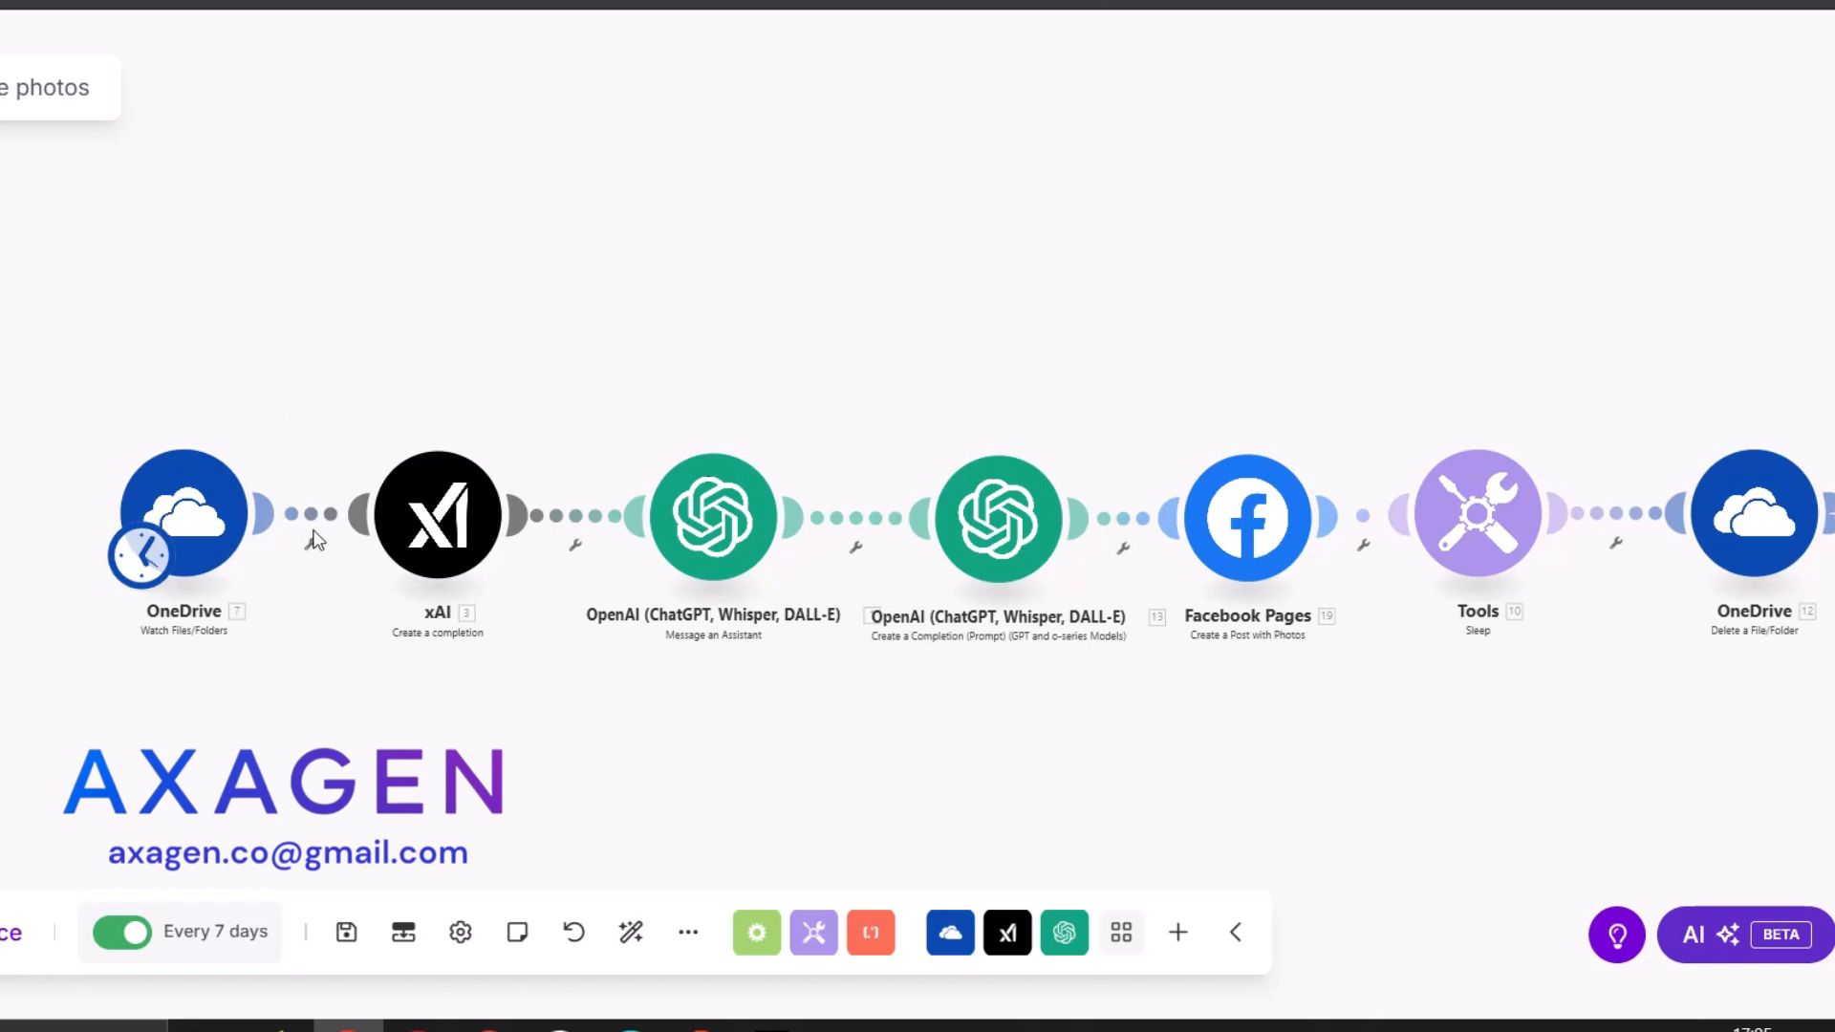
# Detach the modules that follow the OneDrive trigger and add a Google Sheets Search Rows module after it
pyautogui.moveTo(46, 358); pyautogui.dragTo(402, 713)
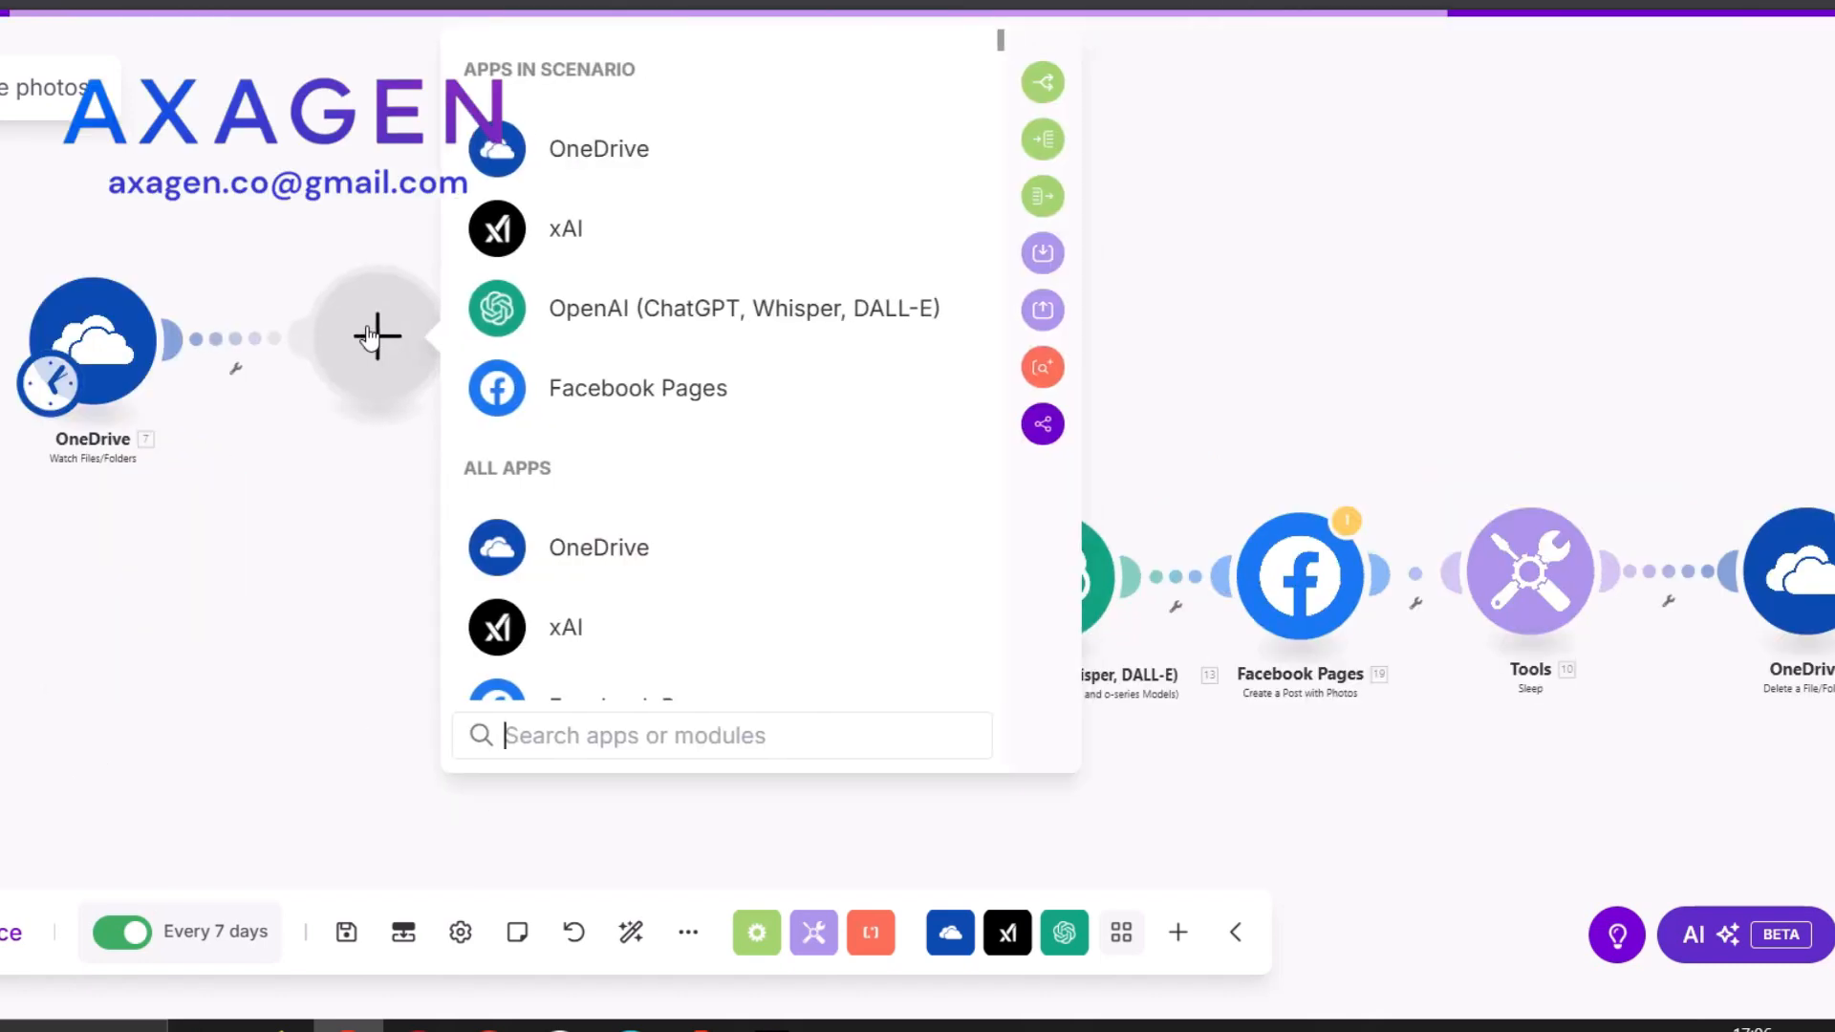
pyautogui.scroll(-5, 877, 344)
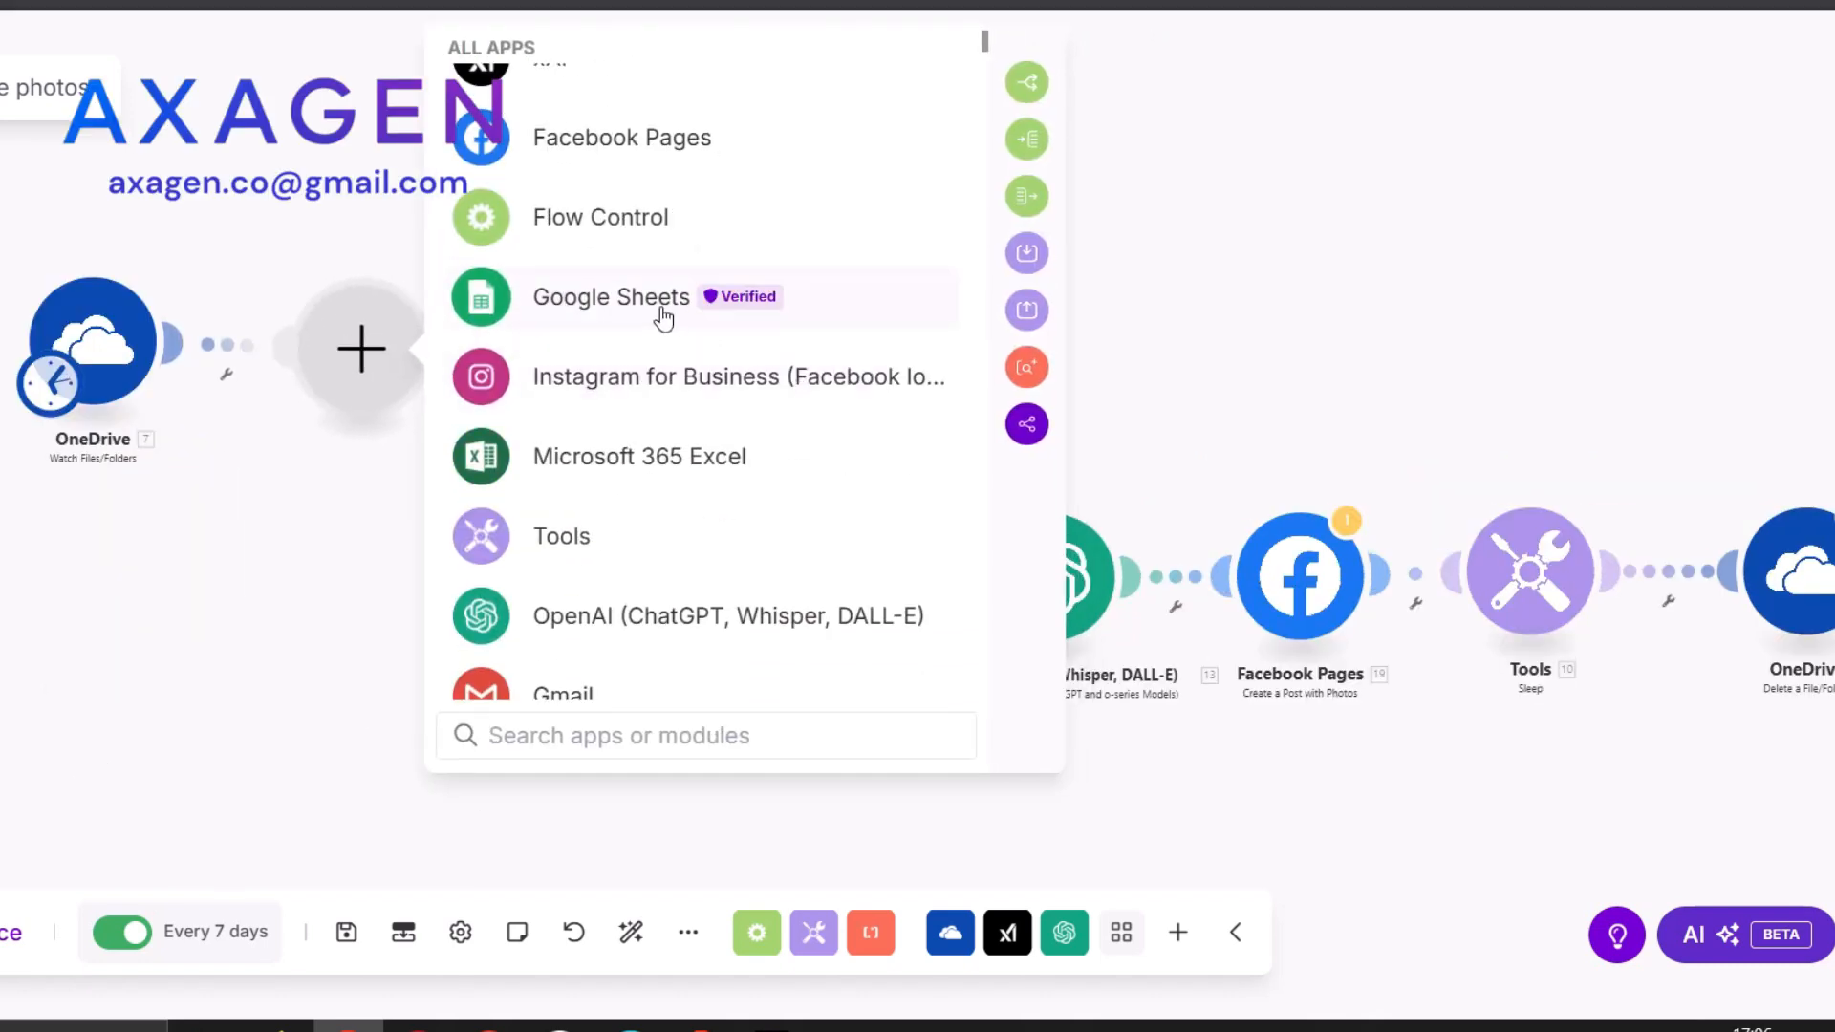
pyautogui.click(586, 304)
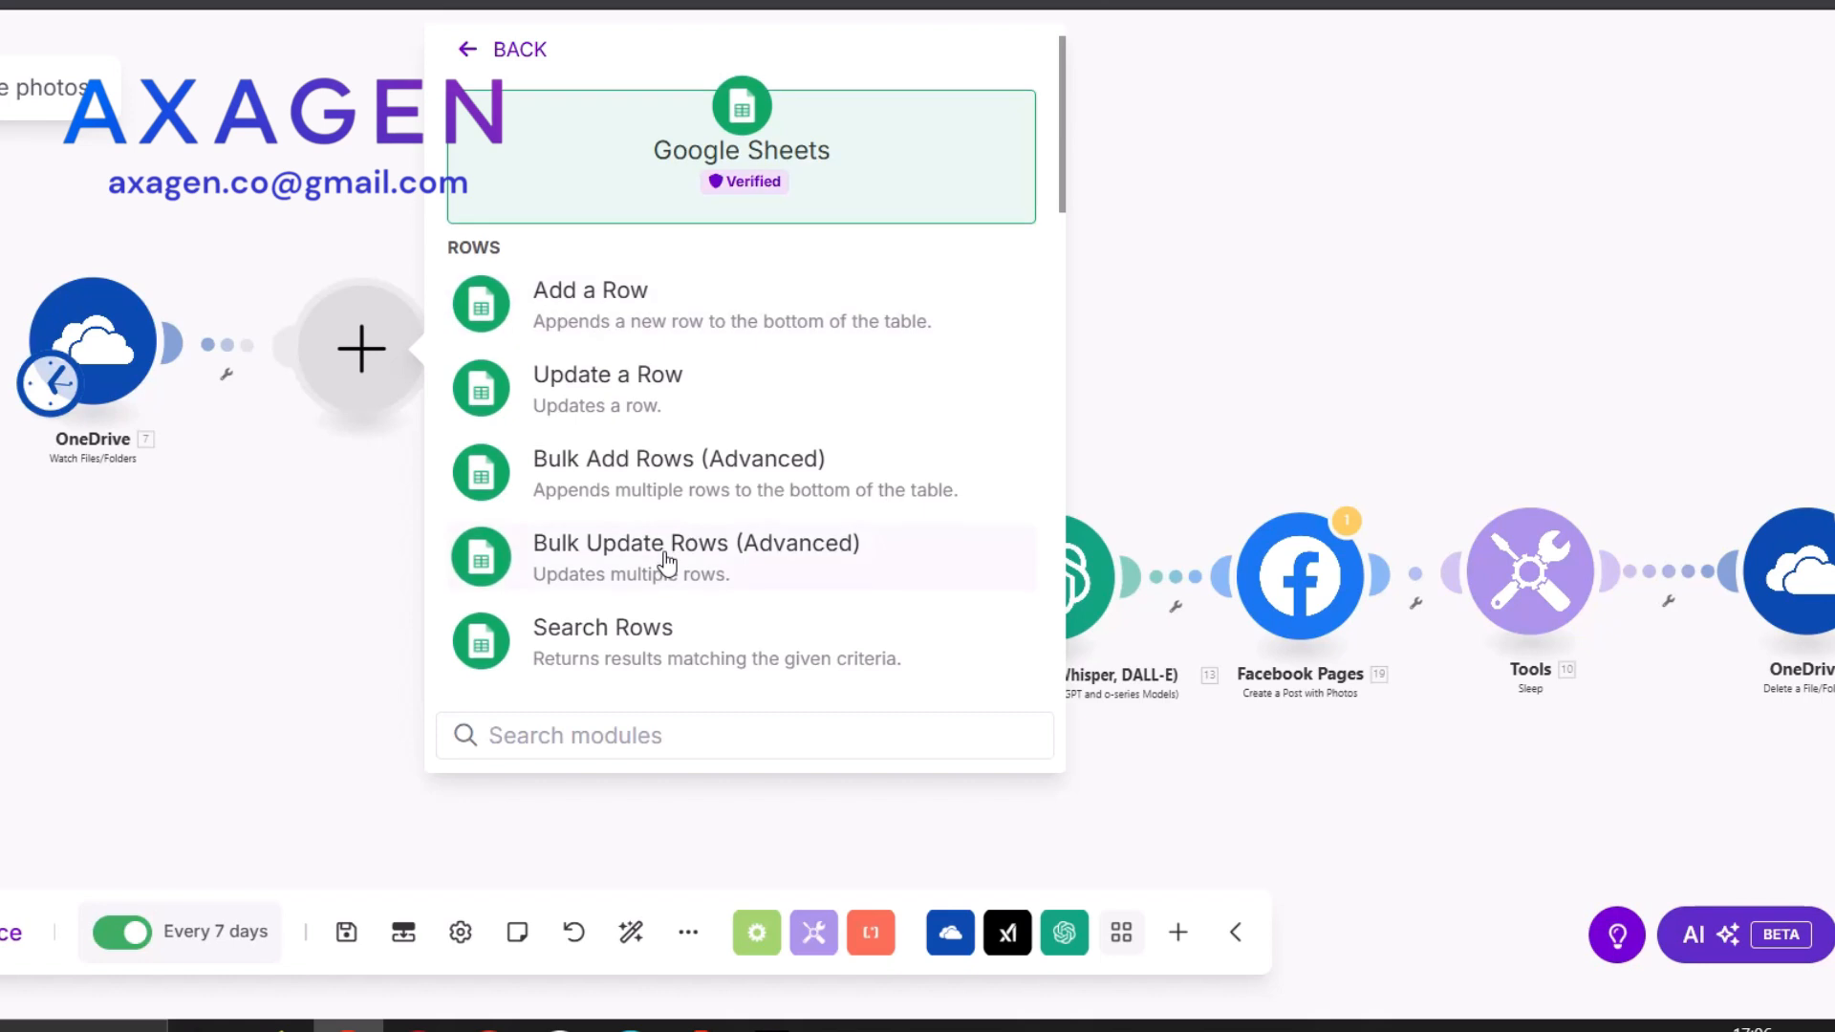
pyautogui.scroll(-3, 669, 477)
pyautogui.press('Escape')
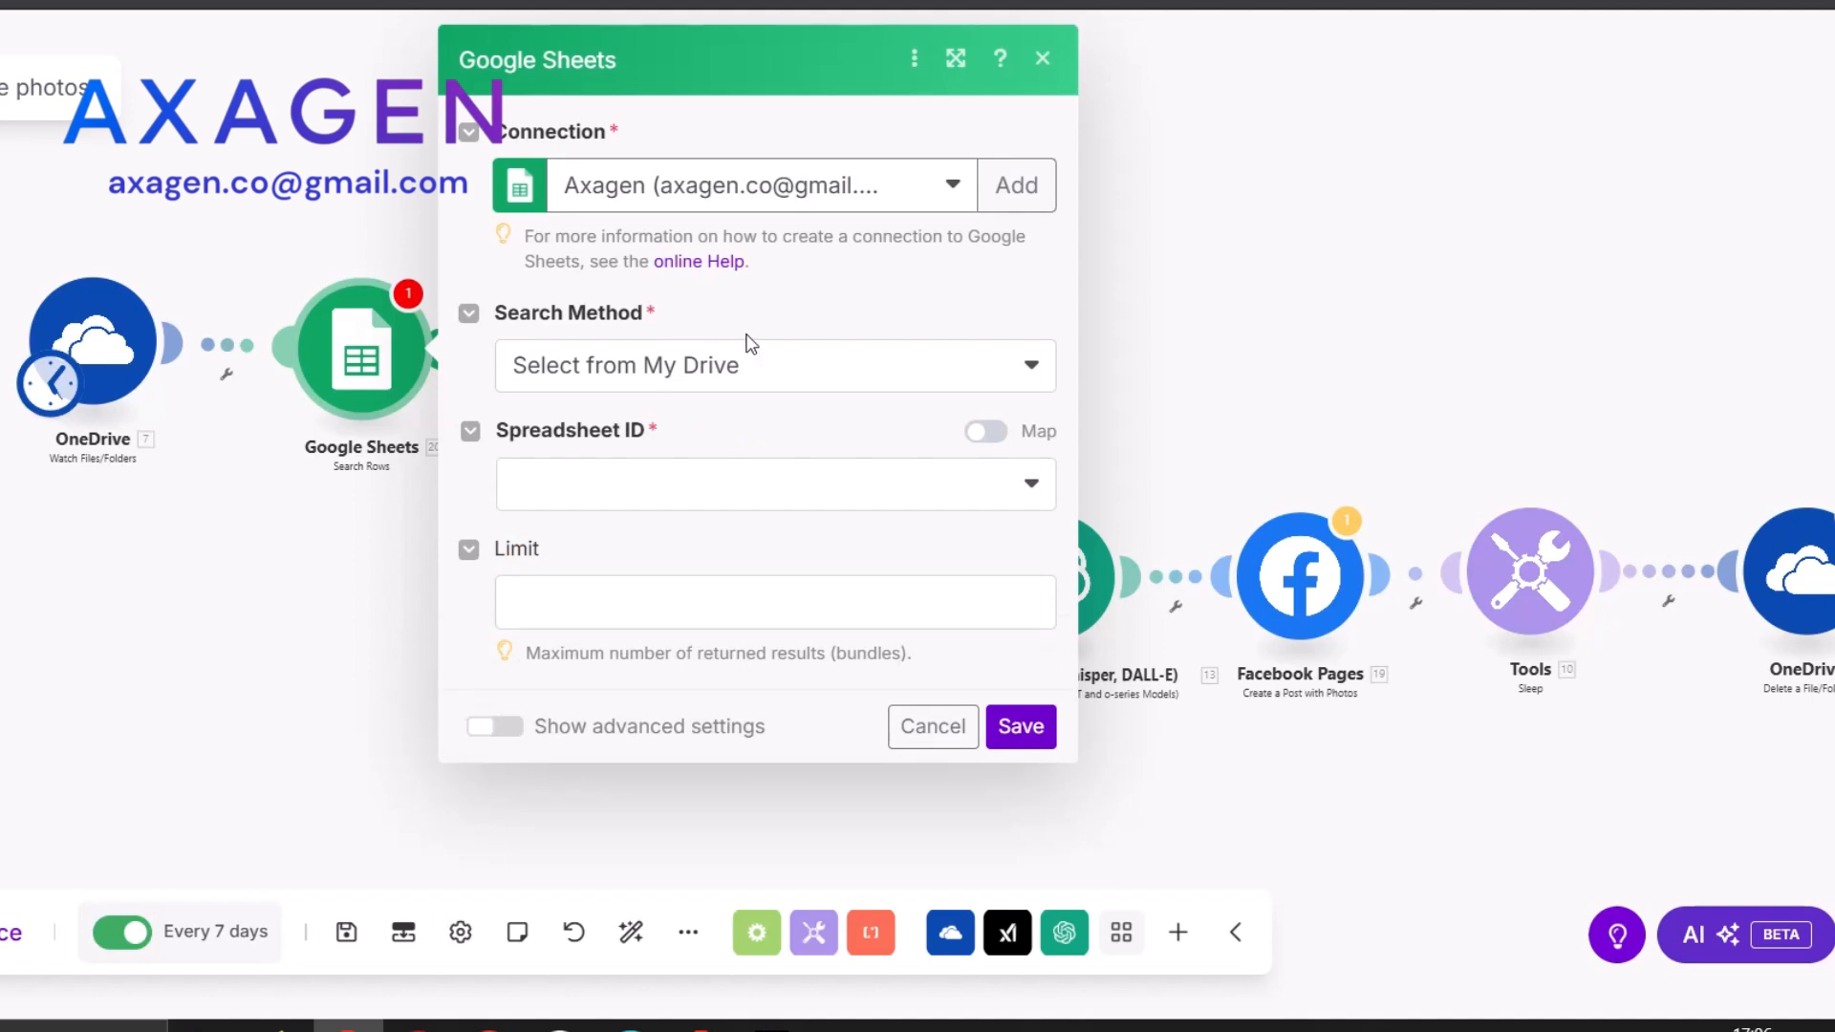
# Point the row search at the spreadsheet "Vauh Товары для автоматизации", sheet Лист1 with headers, and column range A-Z
pyautogui.click(657, 490)
pyautogui.click(638, 574)
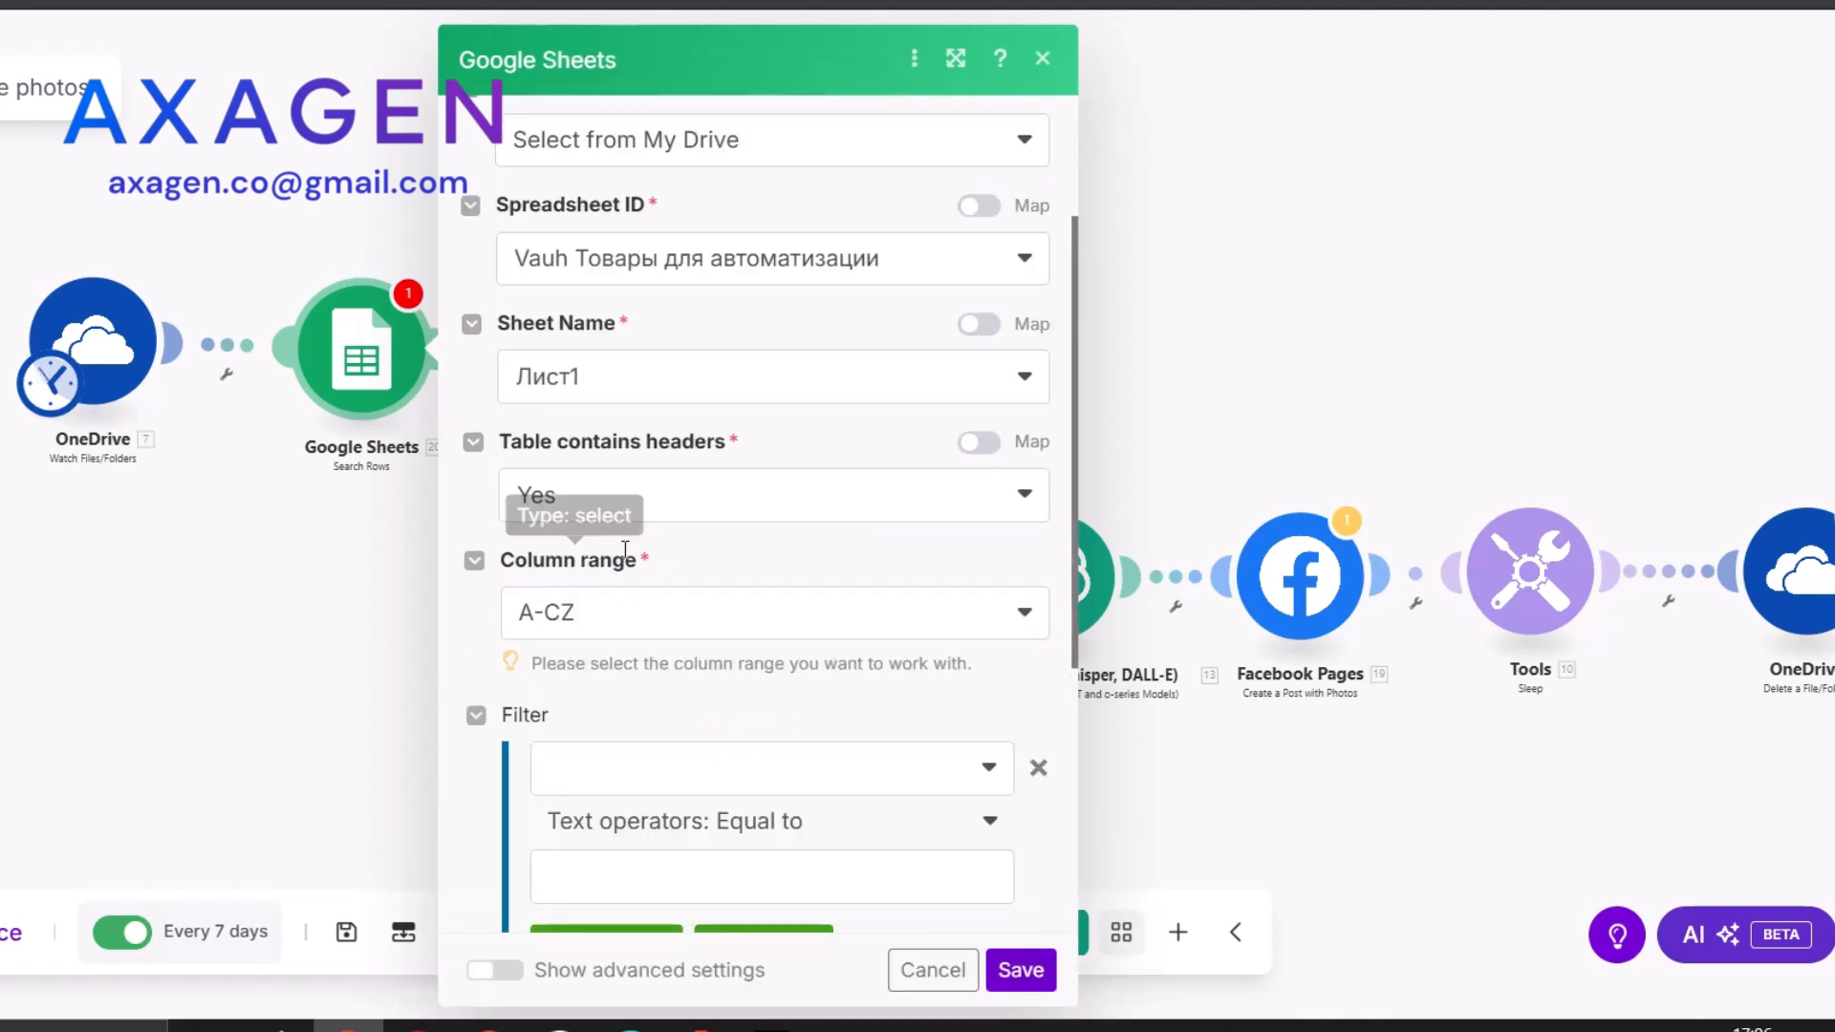
pyautogui.click(631, 630)
pyautogui.click(570, 719)
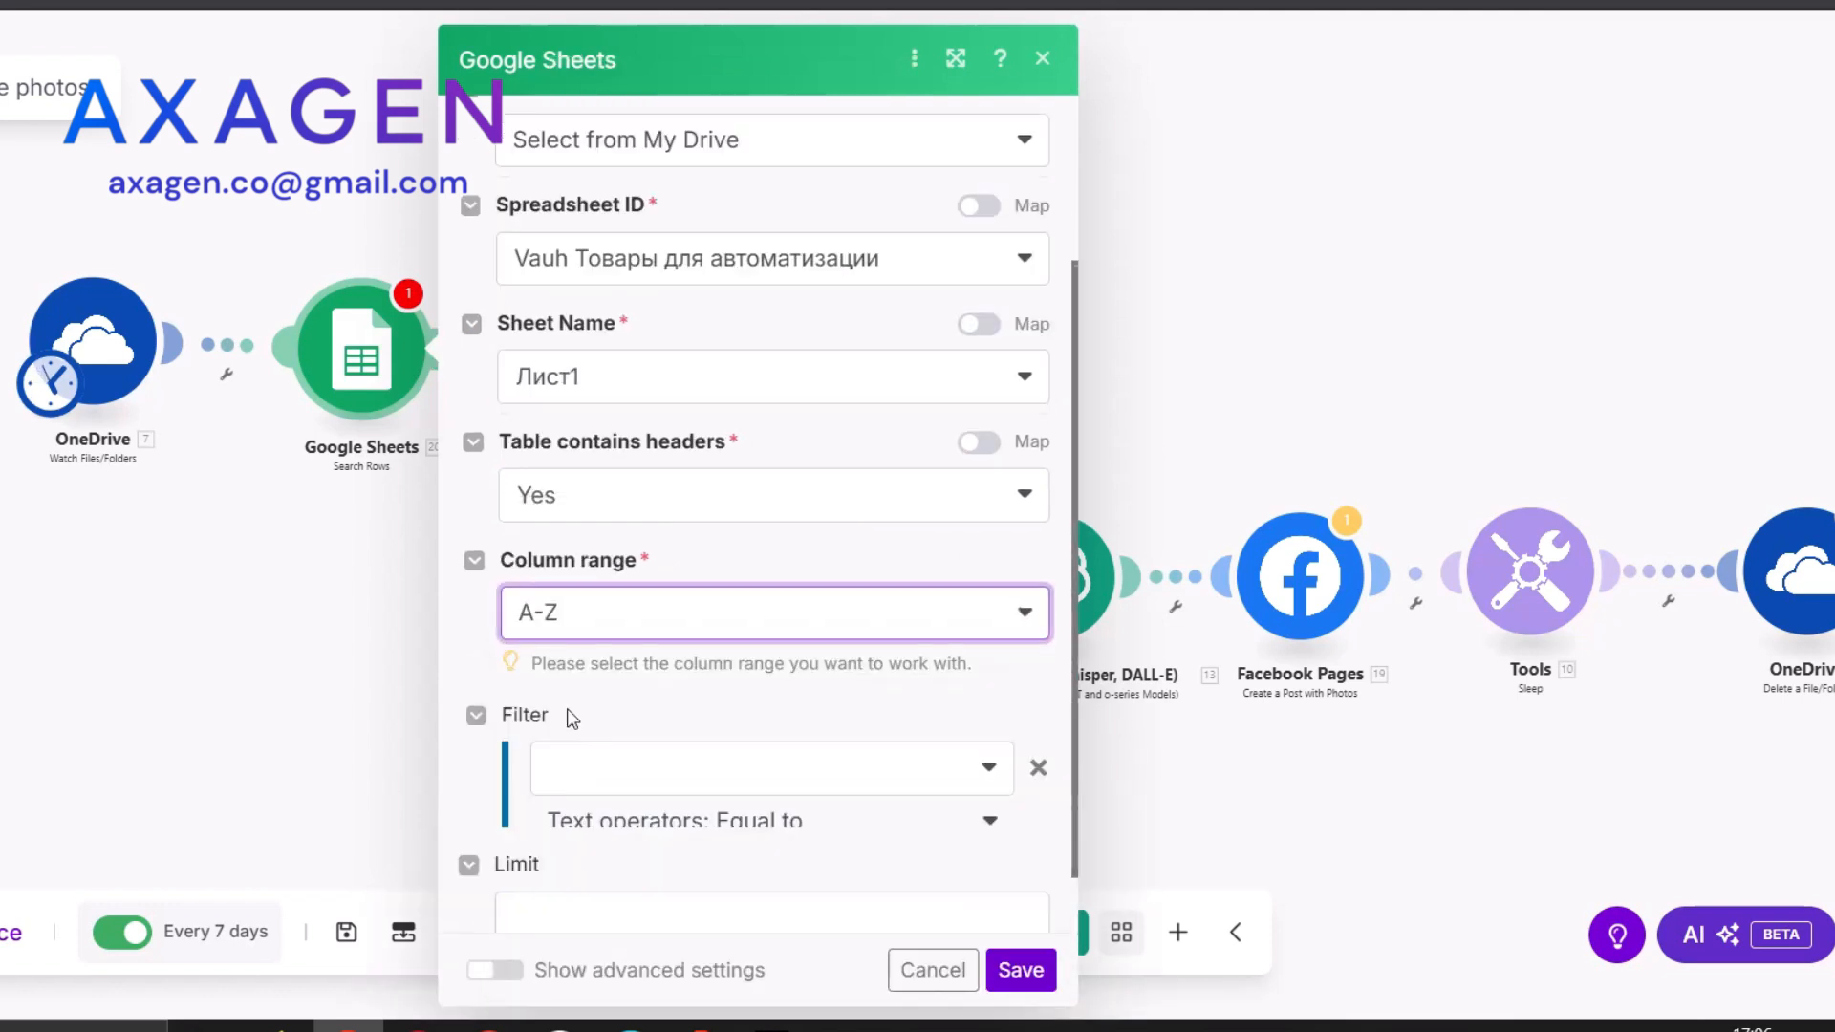
# Set the row search filter to the Товар (B) column with the text operator Equal to, leaving its comparison value empty
pyautogui.scroll(-3, 671, 553)
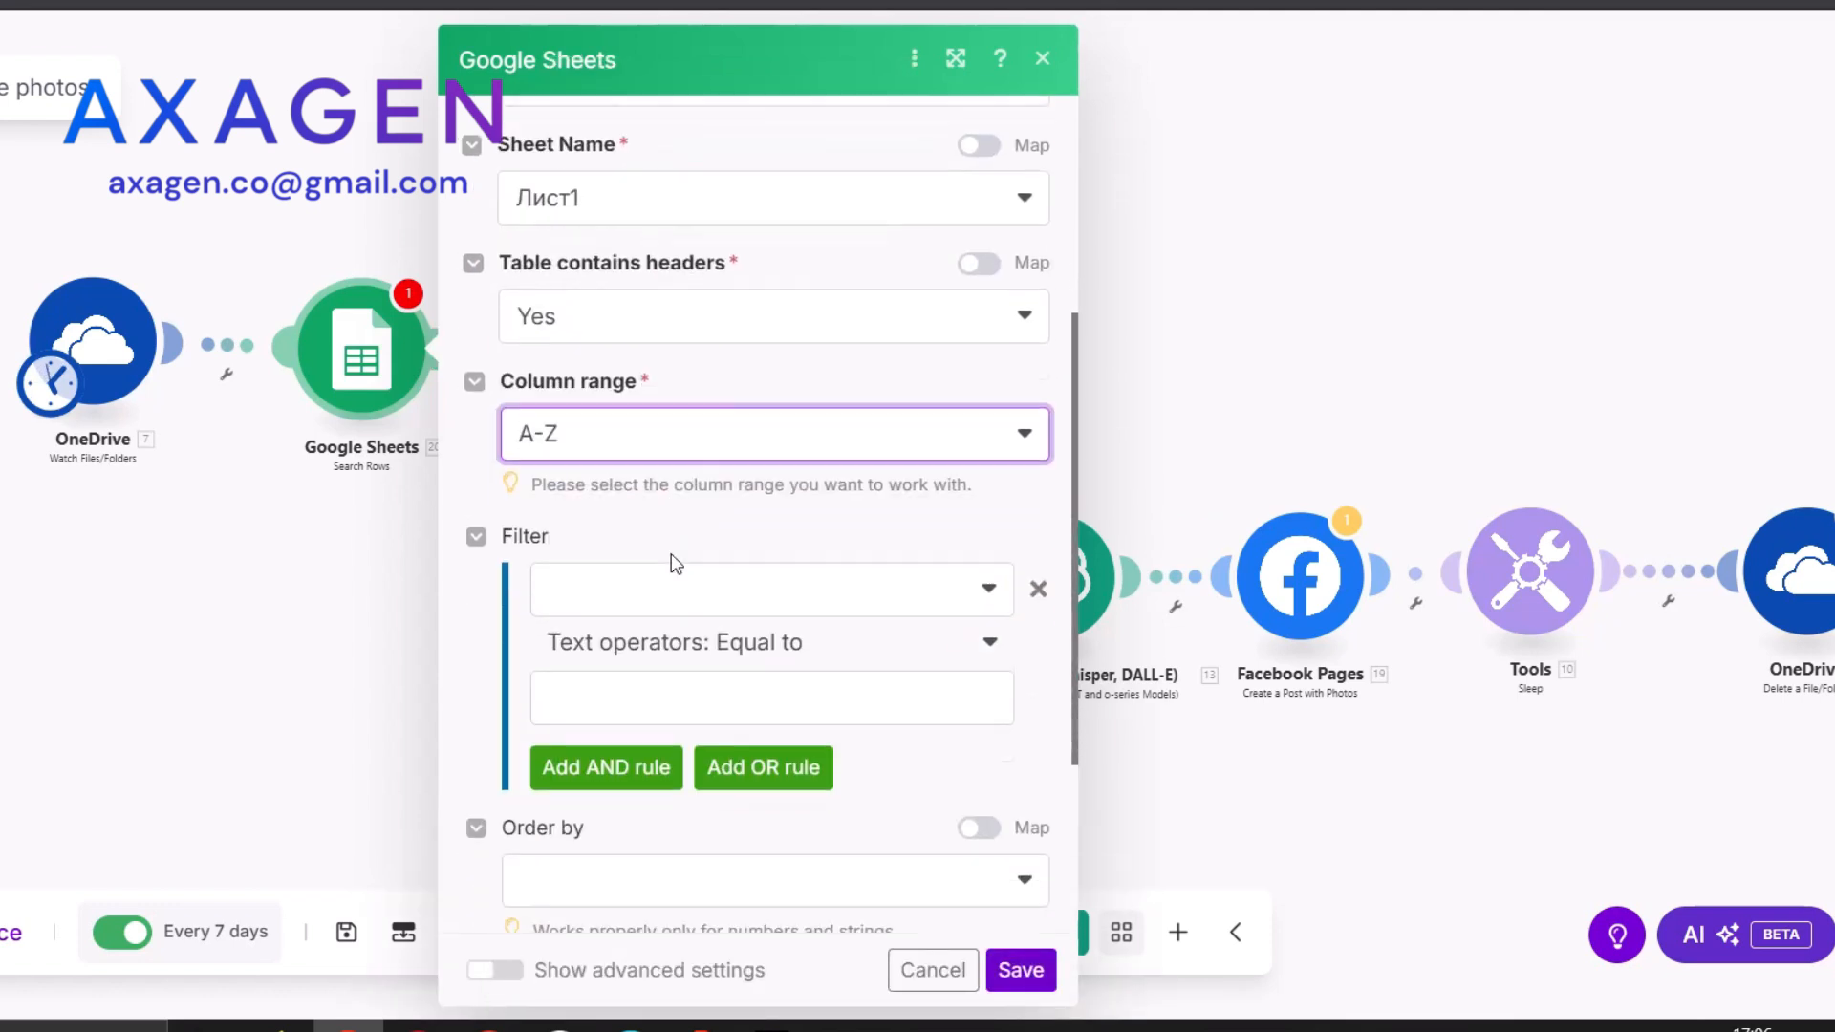
pyautogui.click(676, 488)
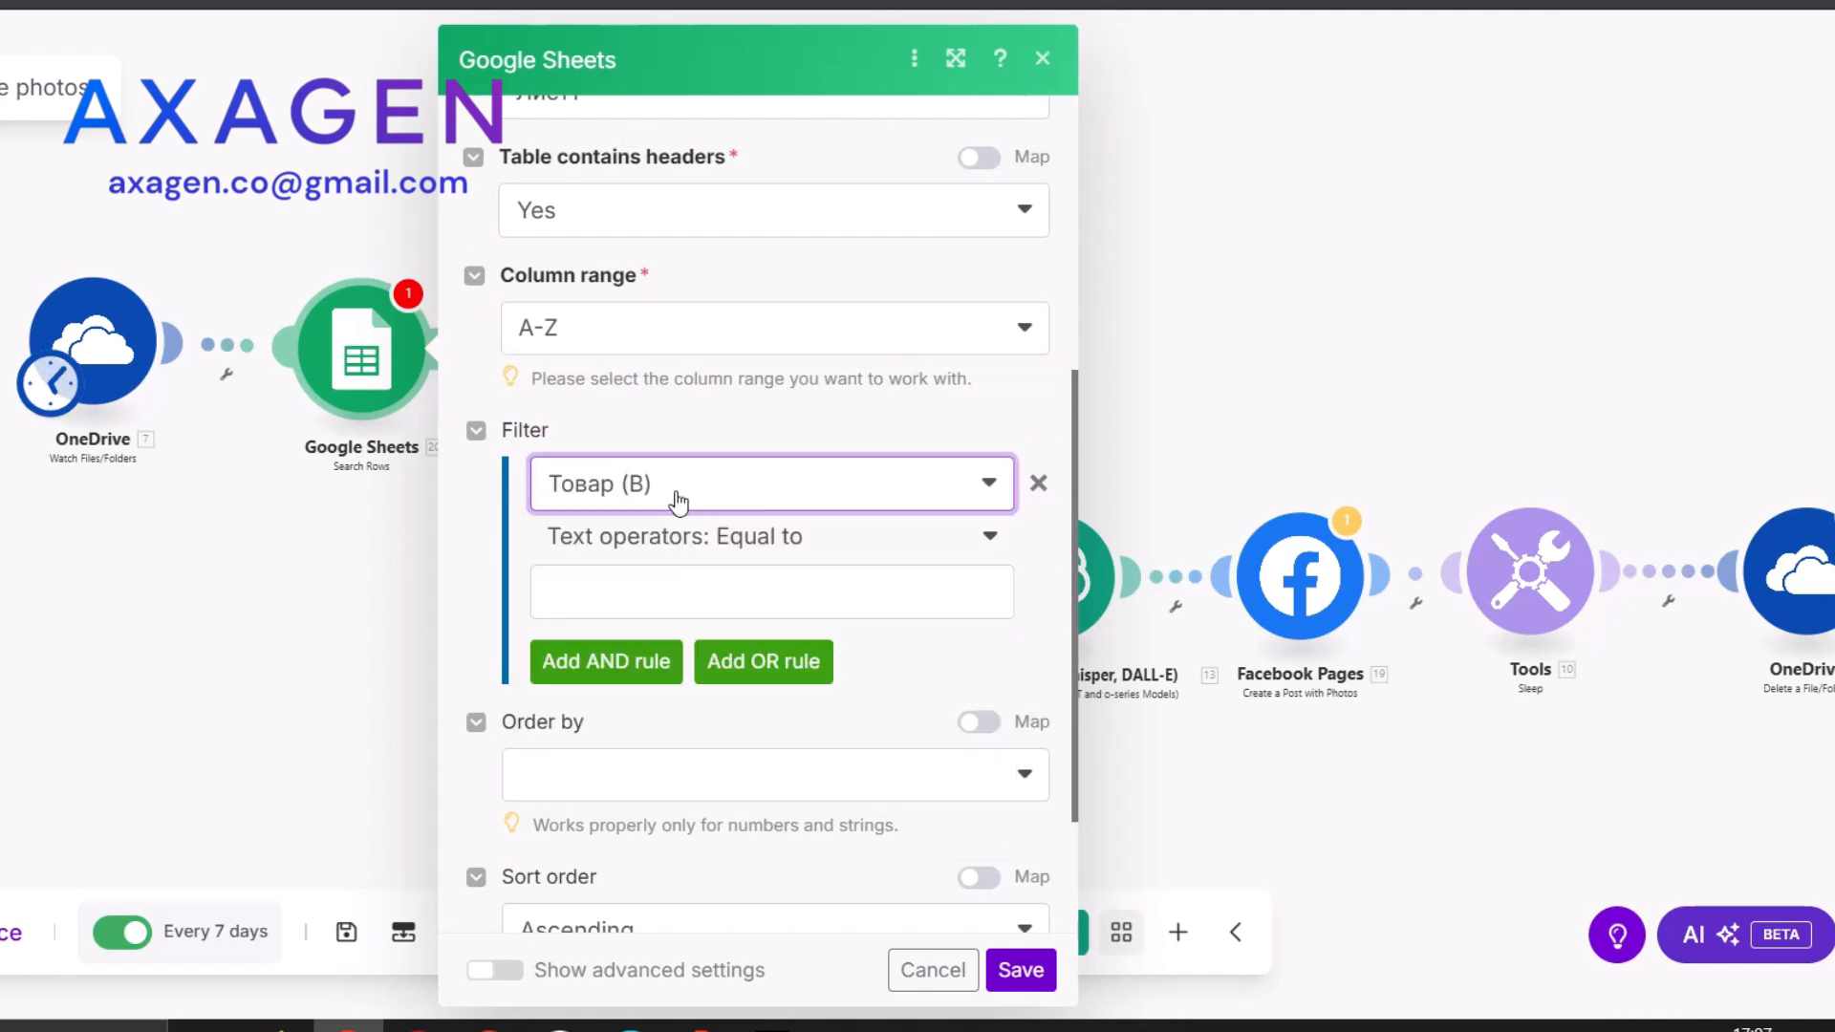
pyautogui.click(694, 593)
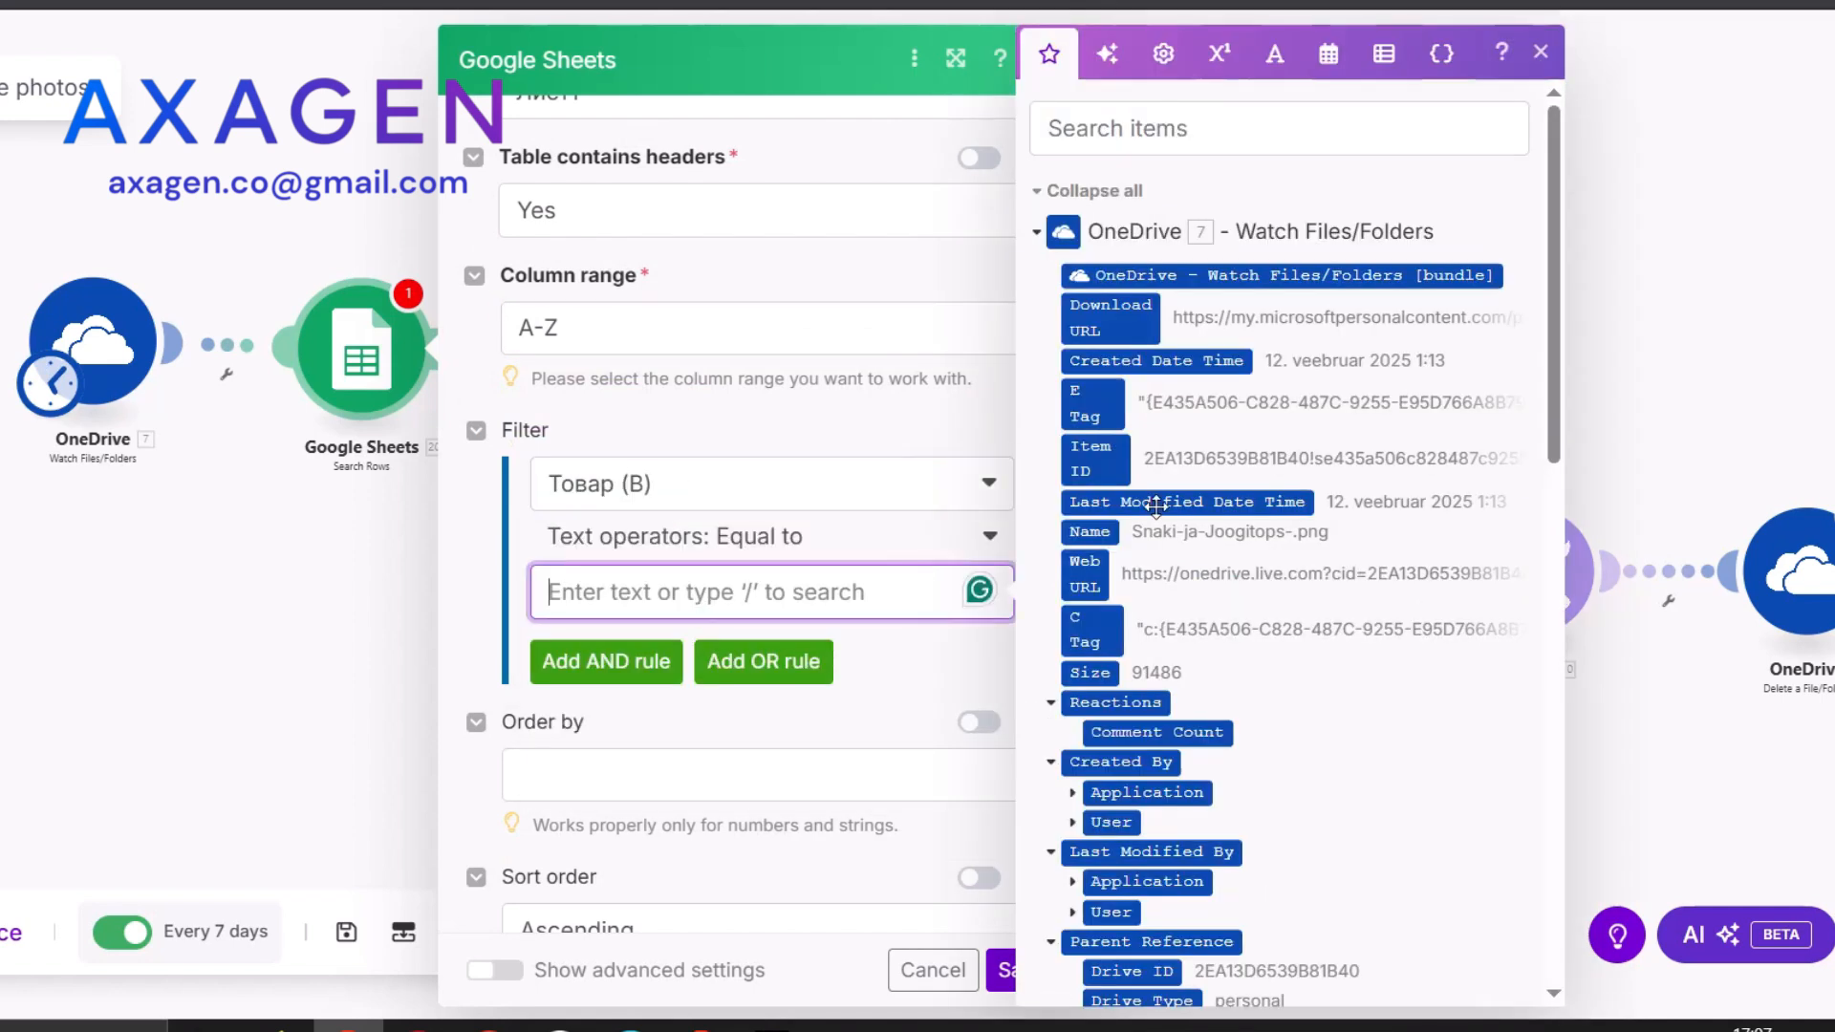
pyautogui.scroll(-3, 1109, 287)
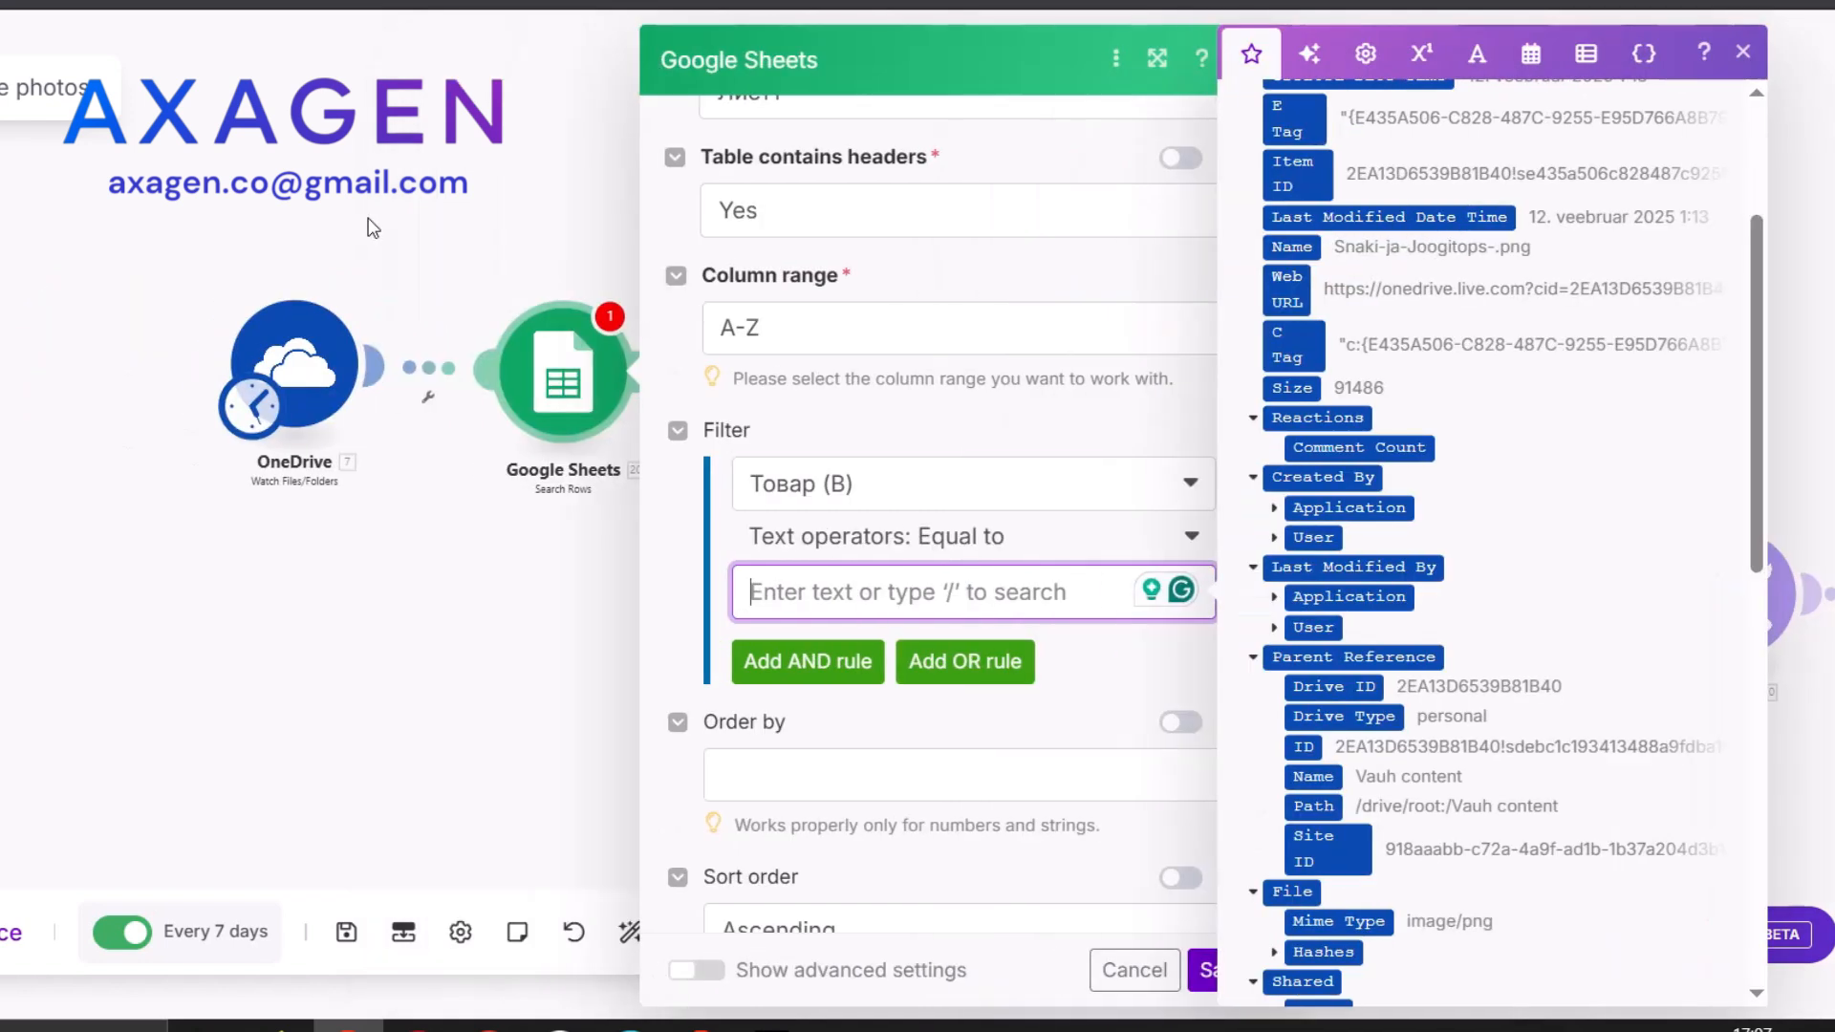
pyautogui.click(374, 227)
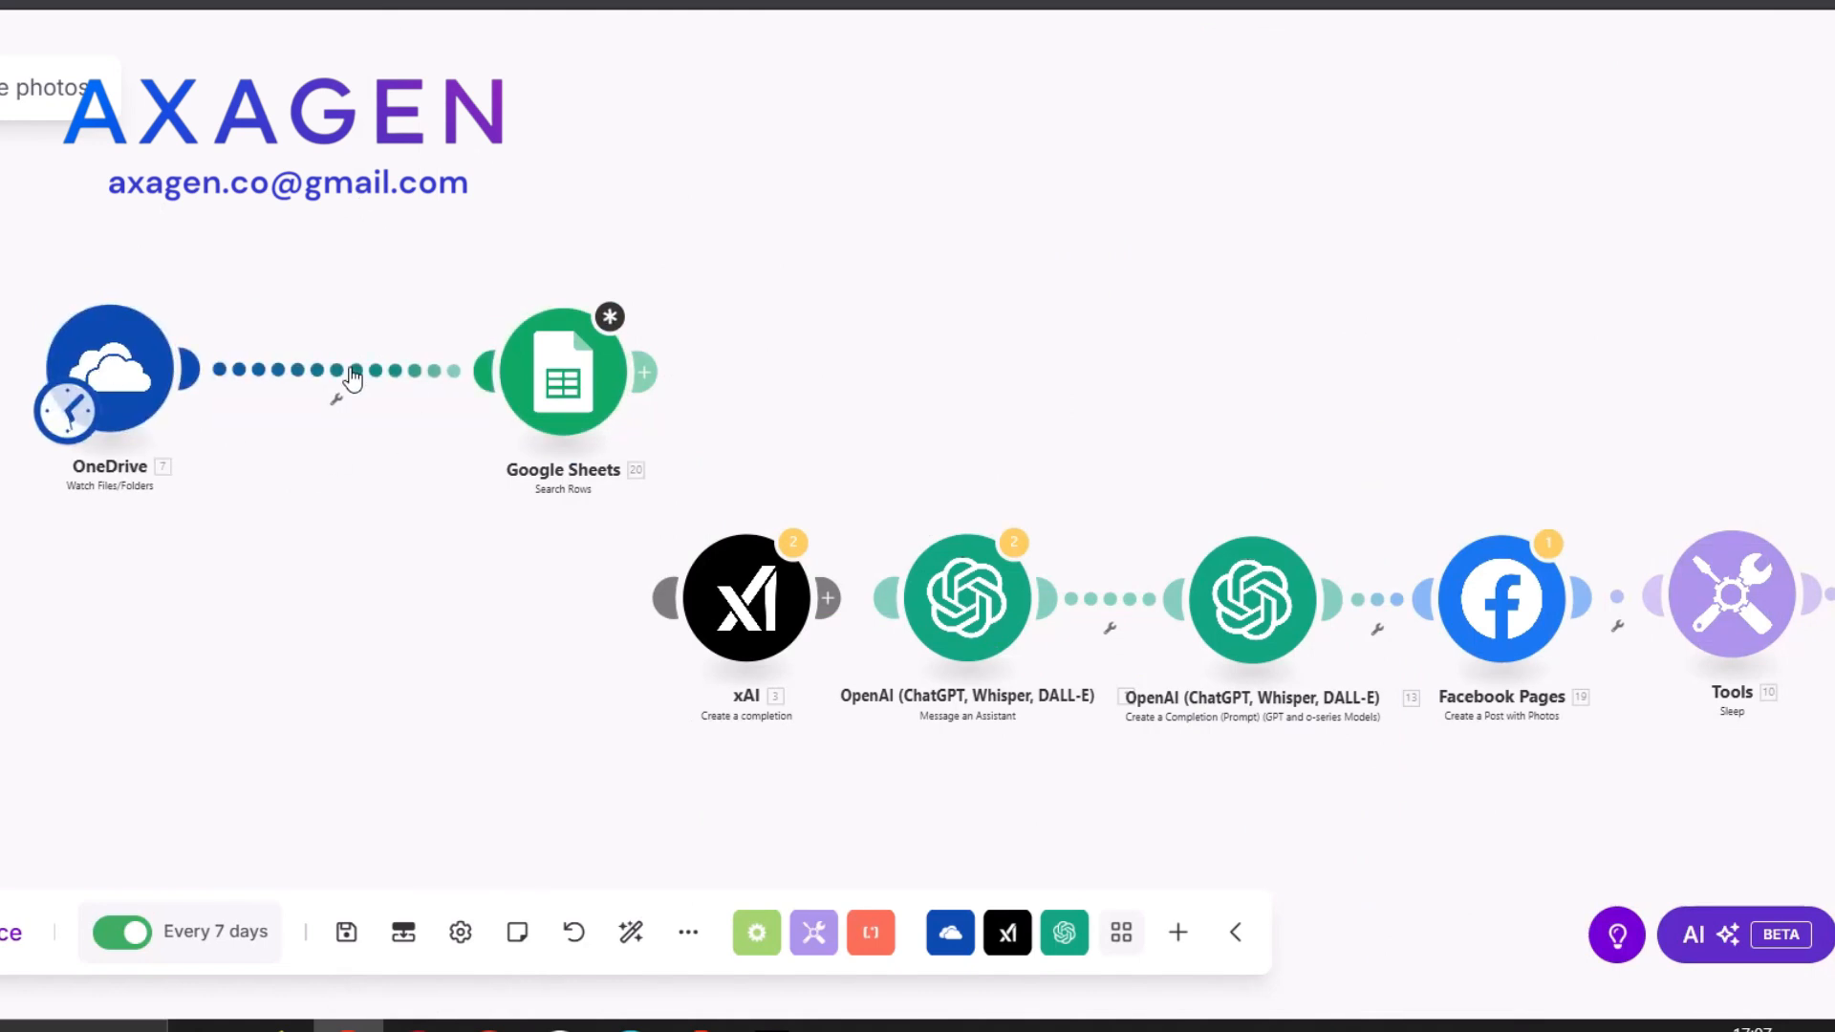
# Unlink Google Sheets from OneDrive and place the existing xAI module between them
pyautogui.rightClick(353, 378)
pyautogui.click(434, 442)
pyautogui.moveTo(559, 382); pyautogui.dragTo(650, 387)
pyautogui.moveTo(730, 610); pyautogui.dragTo(336, 385)
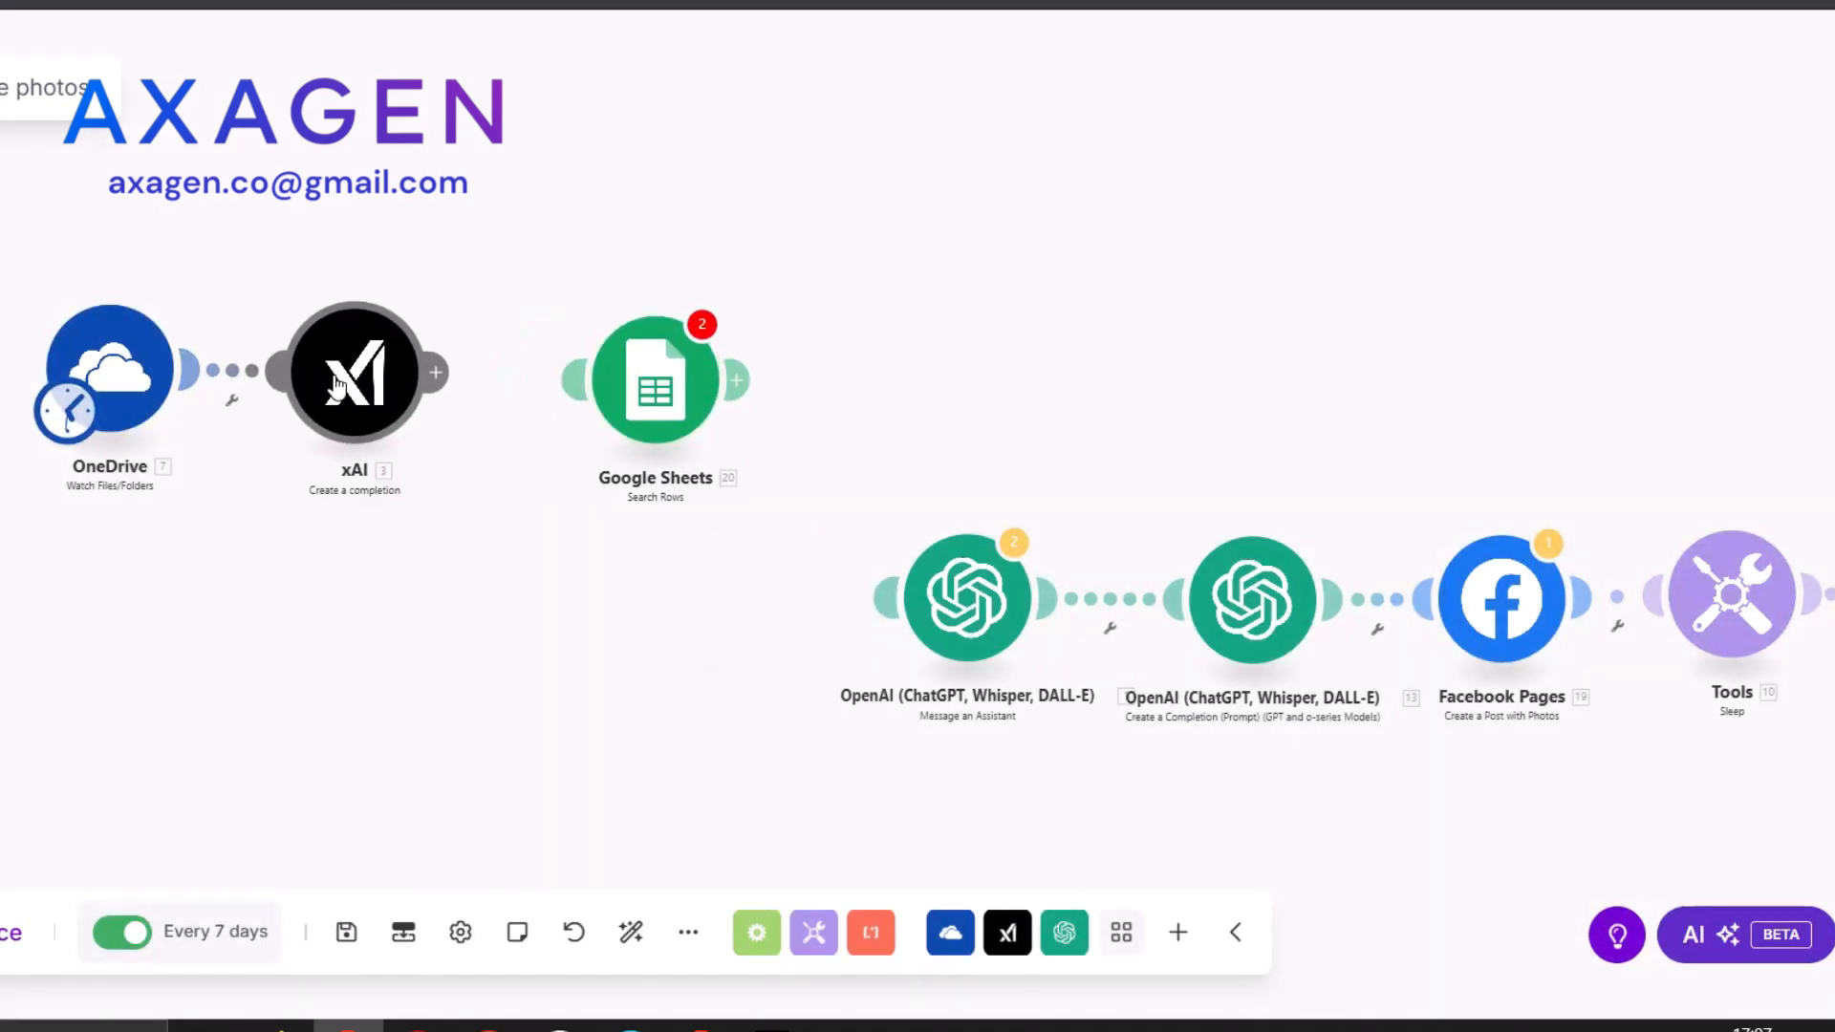
pyautogui.moveTo(655, 380); pyautogui.dragTo(581, 380)
# Map the xAI Result as the comparison value of the Товар (B) filter and save the Google Sheets module
pyautogui.click(581, 380)
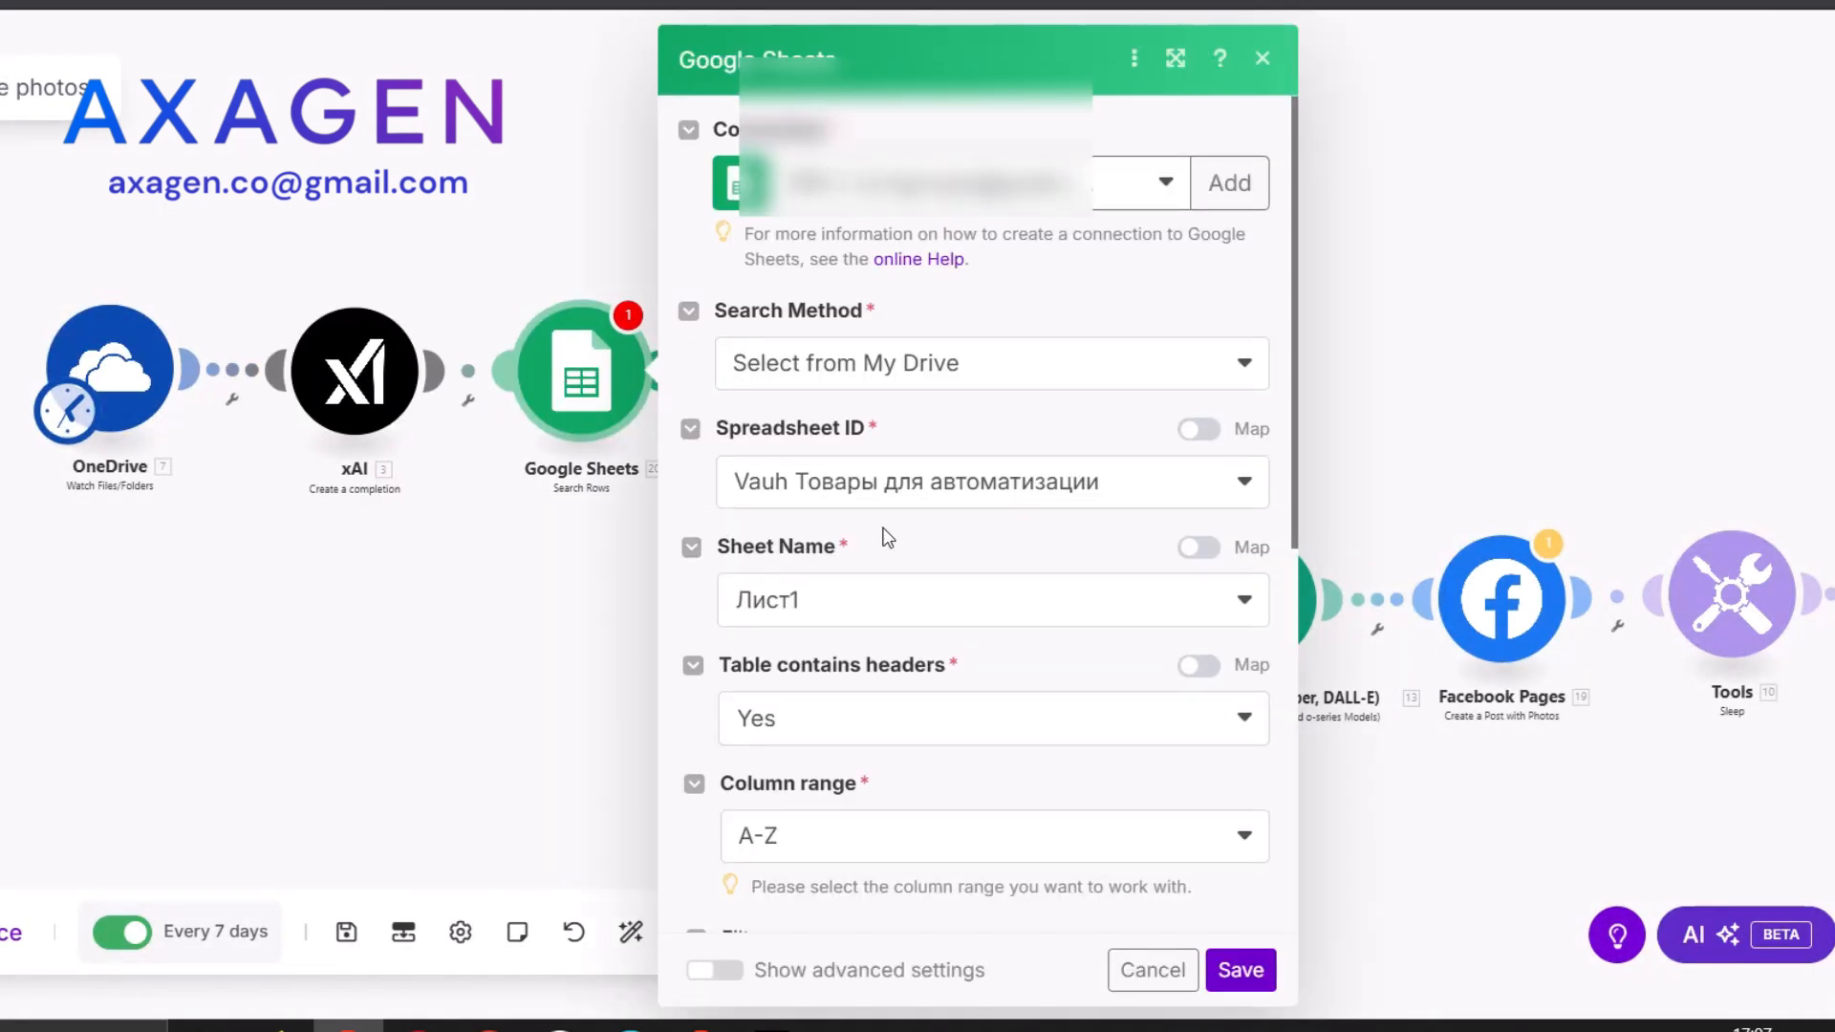
pyautogui.scroll(-7, 888, 538)
pyautogui.click(888, 390)
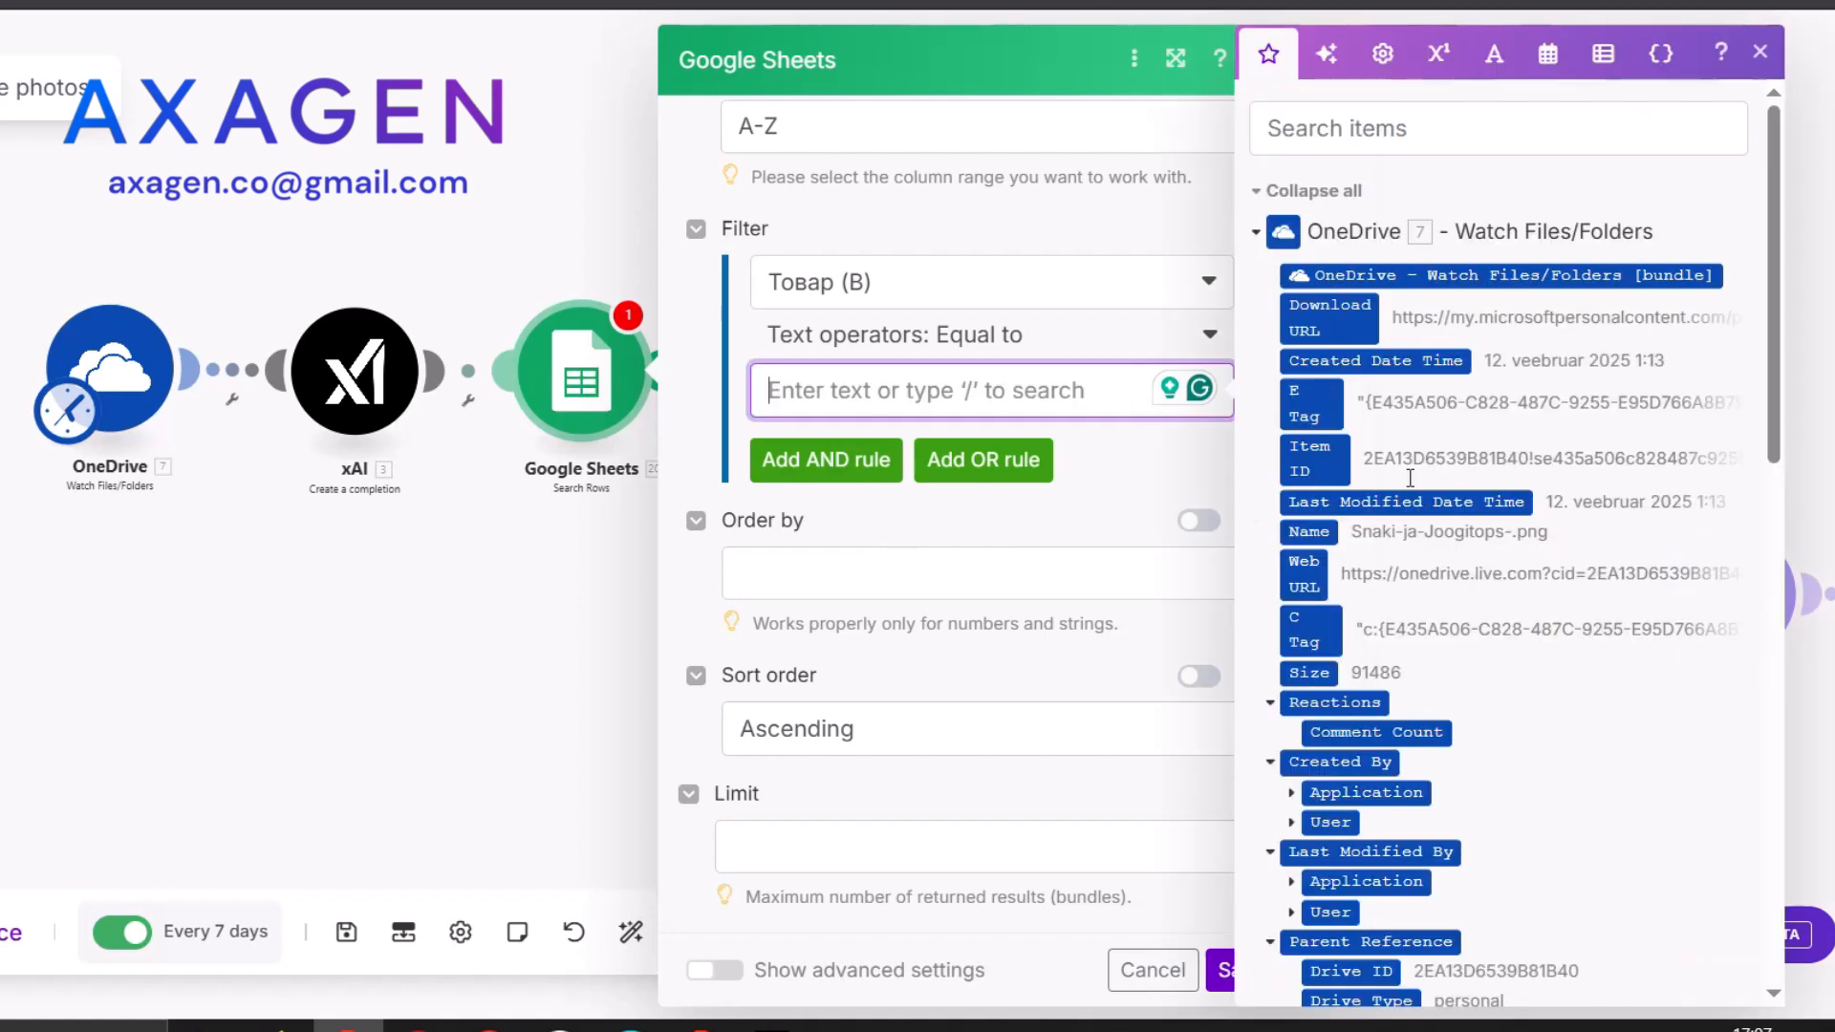
pyautogui.click(1221, 970)
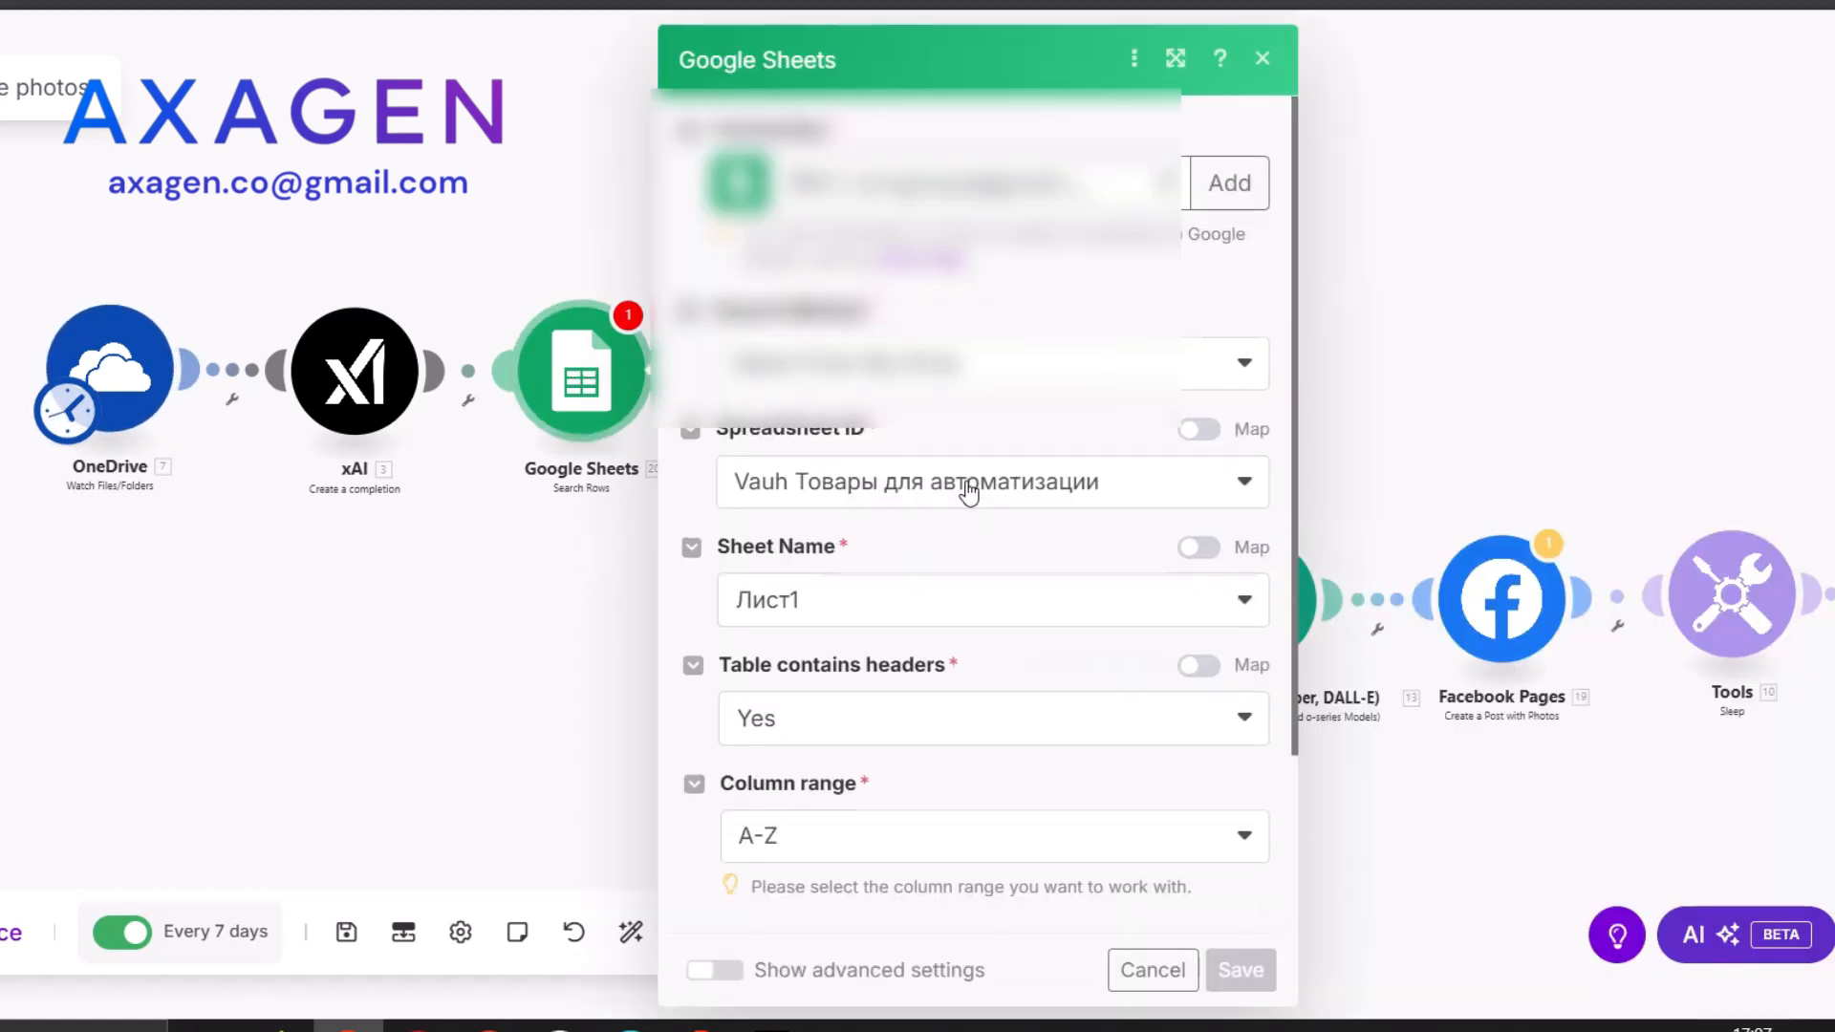
pyautogui.scroll(-5, 968, 490)
pyautogui.click(947, 553)
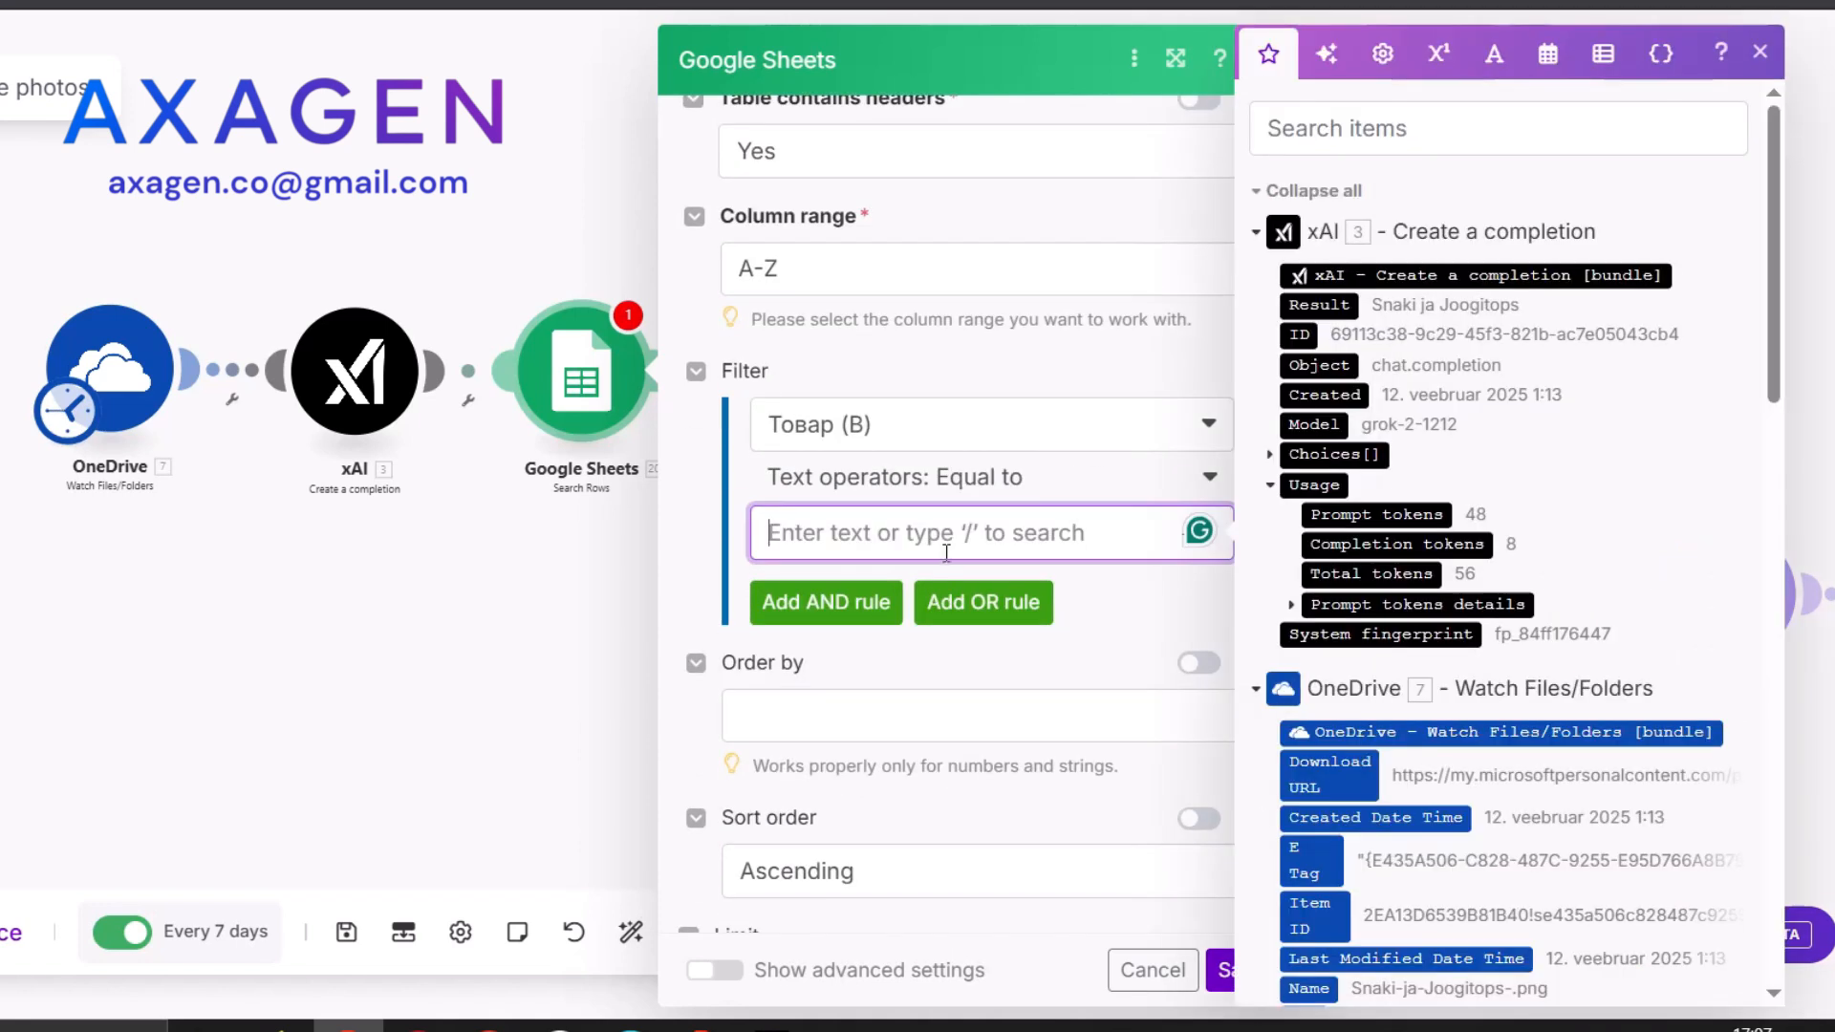
pyautogui.click(1318, 304)
pyautogui.click(1222, 970)
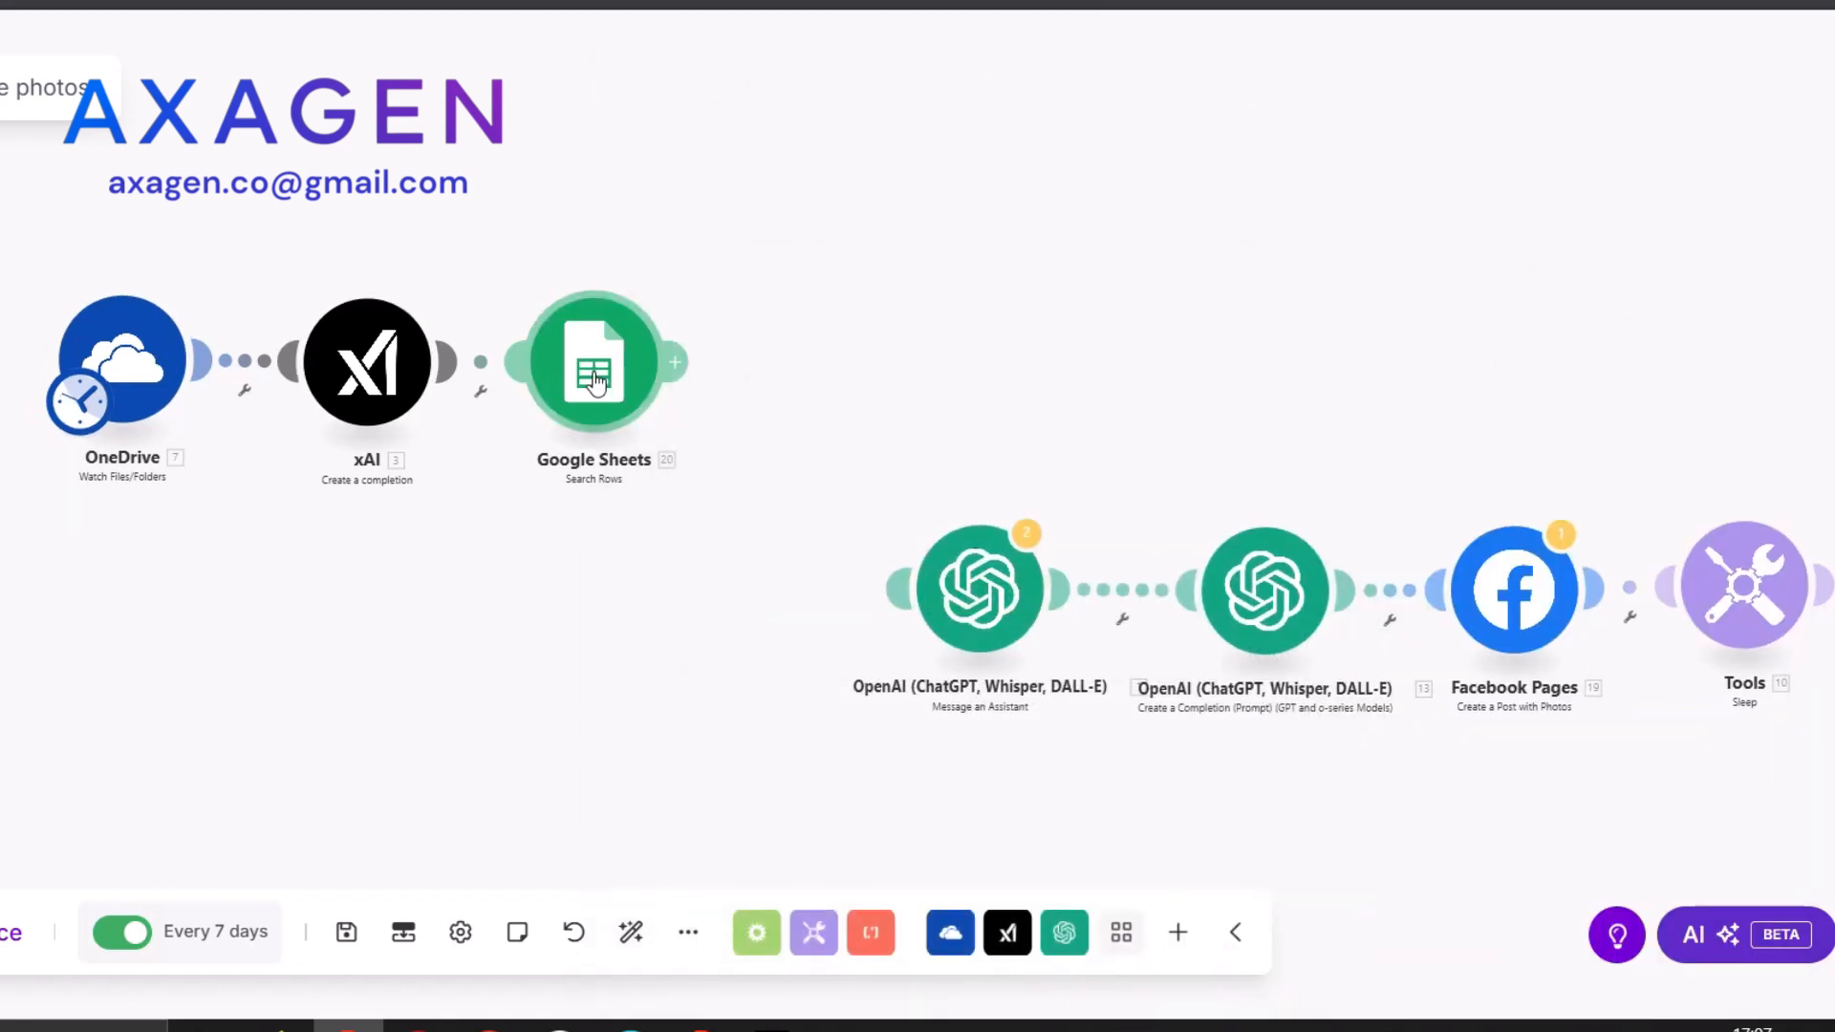
# Move the two OpenAI modules out of the way and add an xAI Create a completion module after Google Sheets
pyautogui.moveTo(593, 380); pyautogui.dragTo(609, 381)
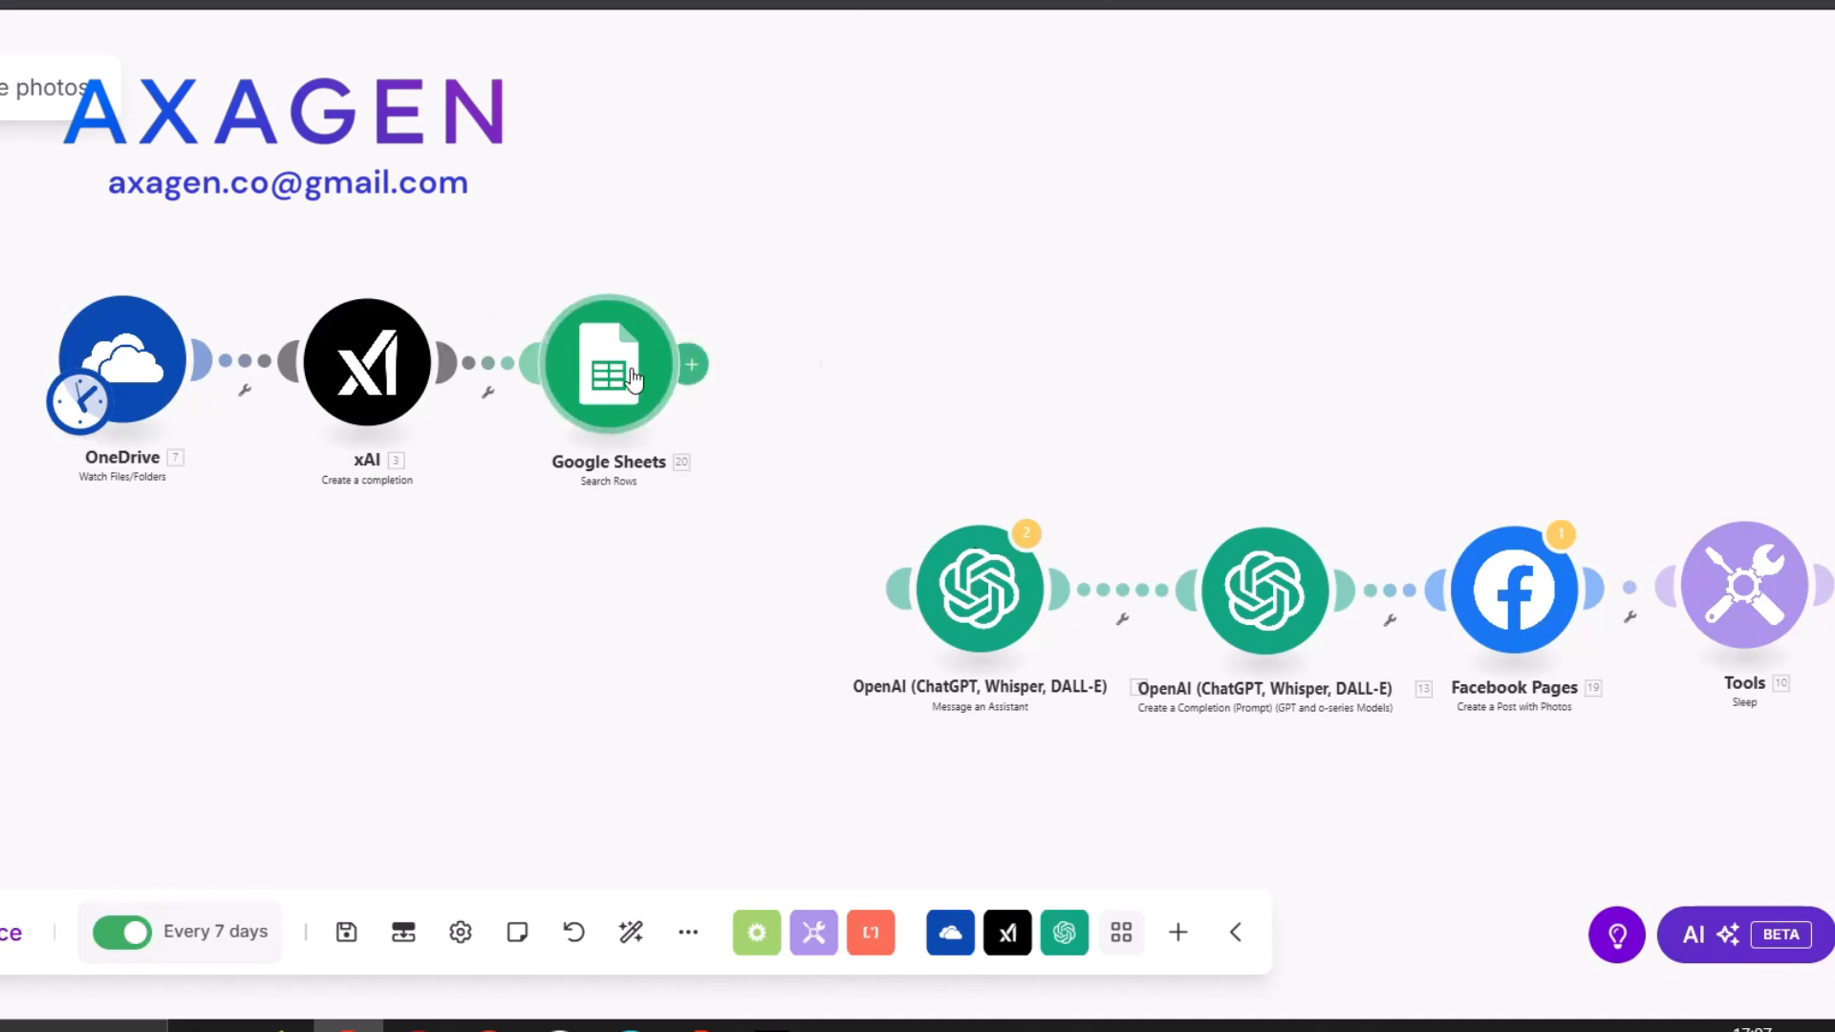
pyautogui.moveTo(871, 467); pyautogui.dragTo(1333, 682)
pyautogui.moveTo(1259, 618); pyautogui.dragTo(1215, 779)
pyautogui.click(689, 364)
pyautogui.click(1057, 238)
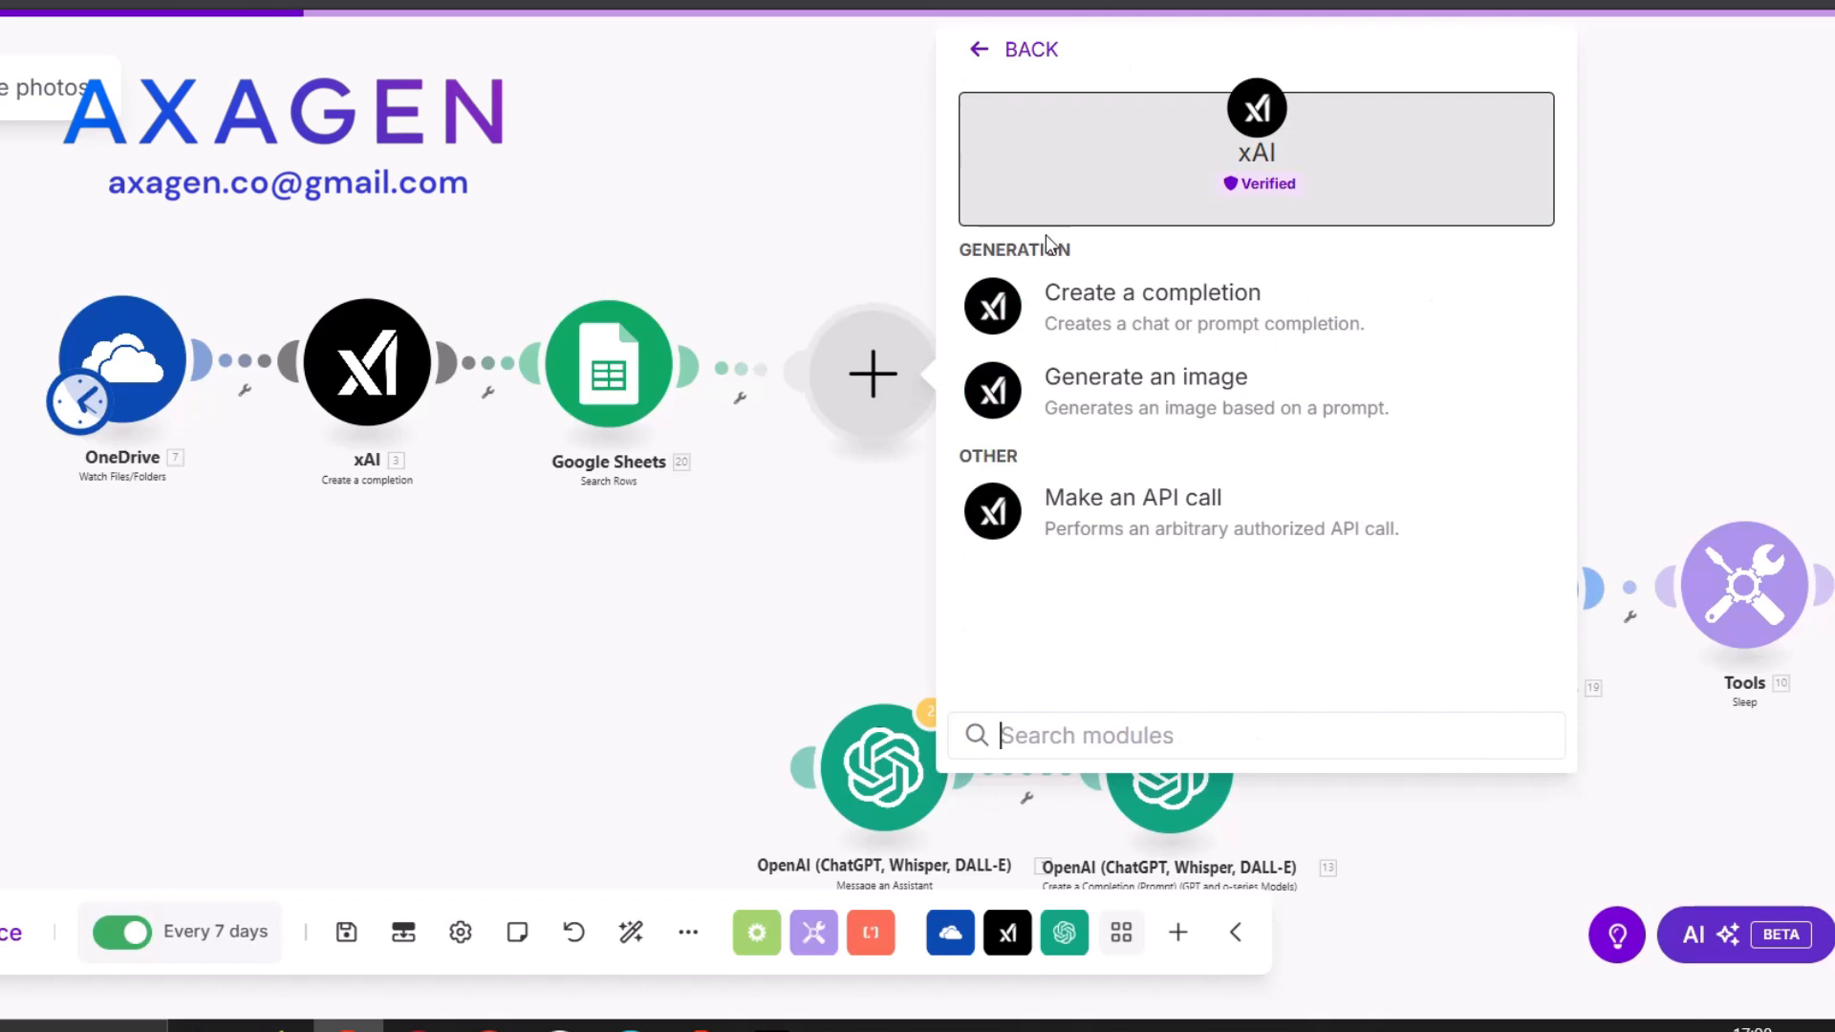
pyautogui.click(1109, 315)
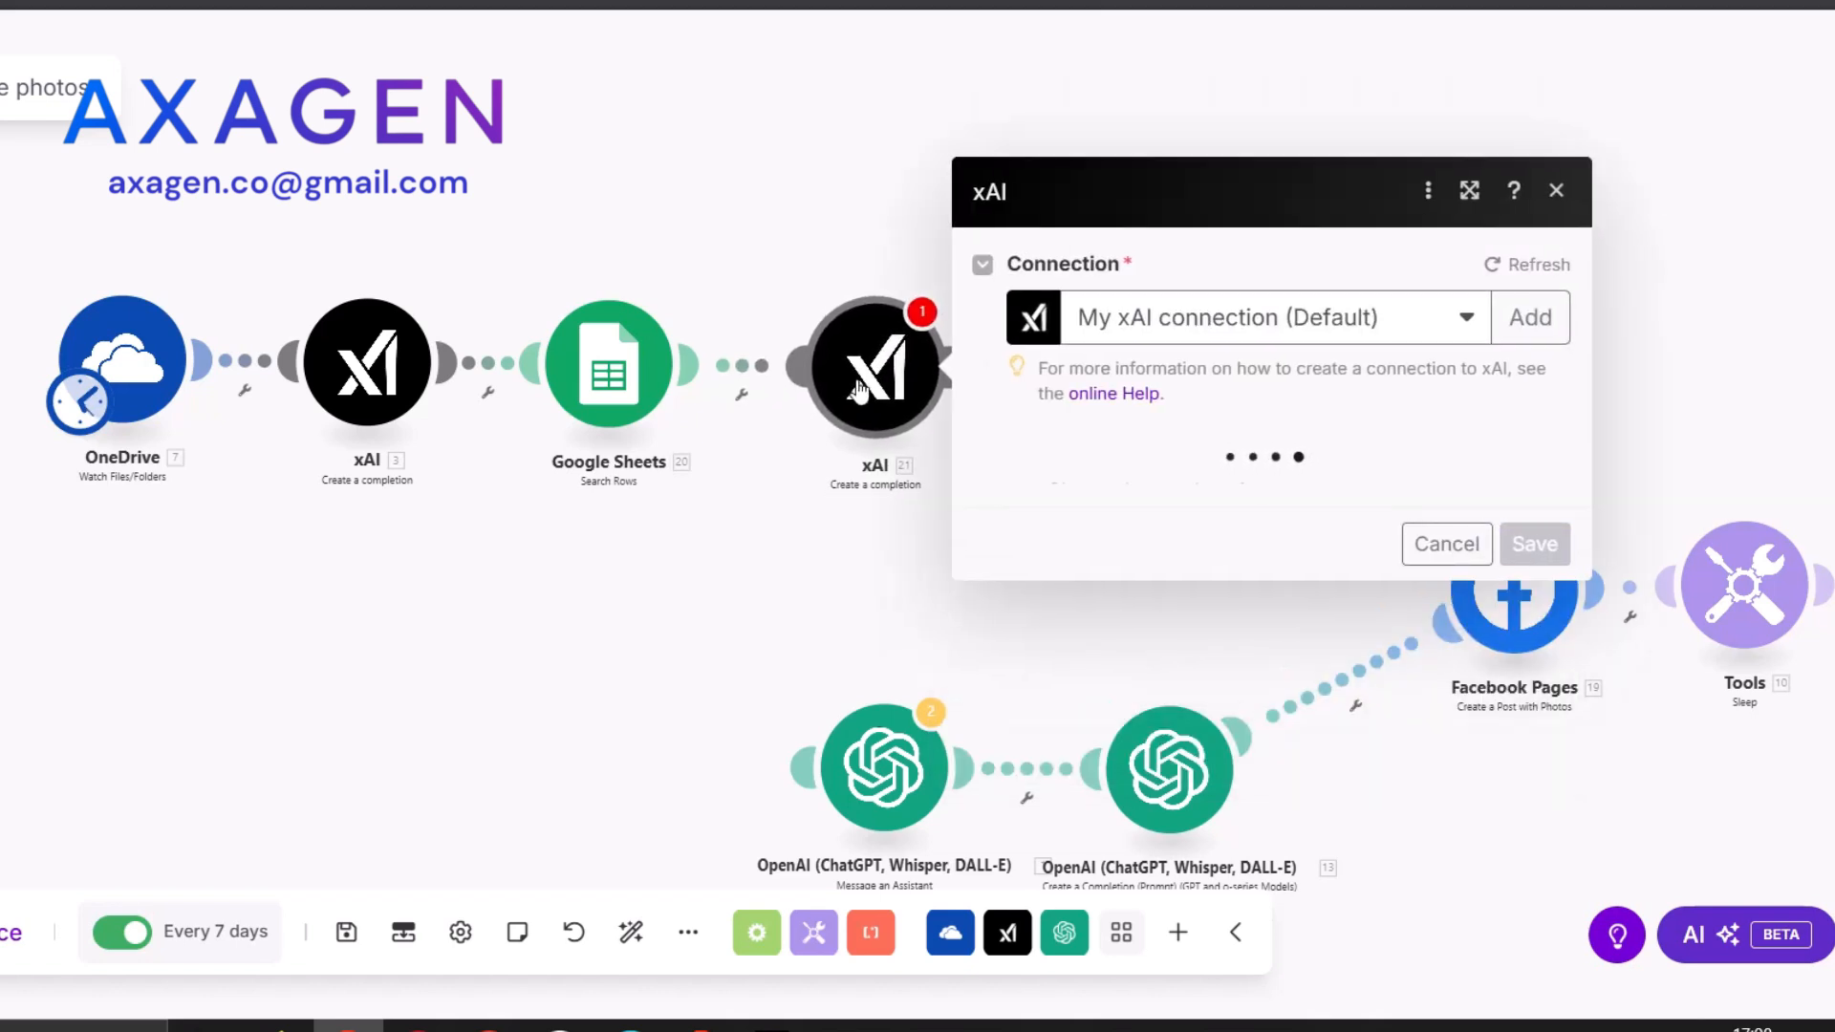
# Configure the new xAI module's first chat message with the System role and the ЭСТ описания (C) value from Google Sheets as its text
pyautogui.click(1197, 562)
pyautogui.click(1188, 594)
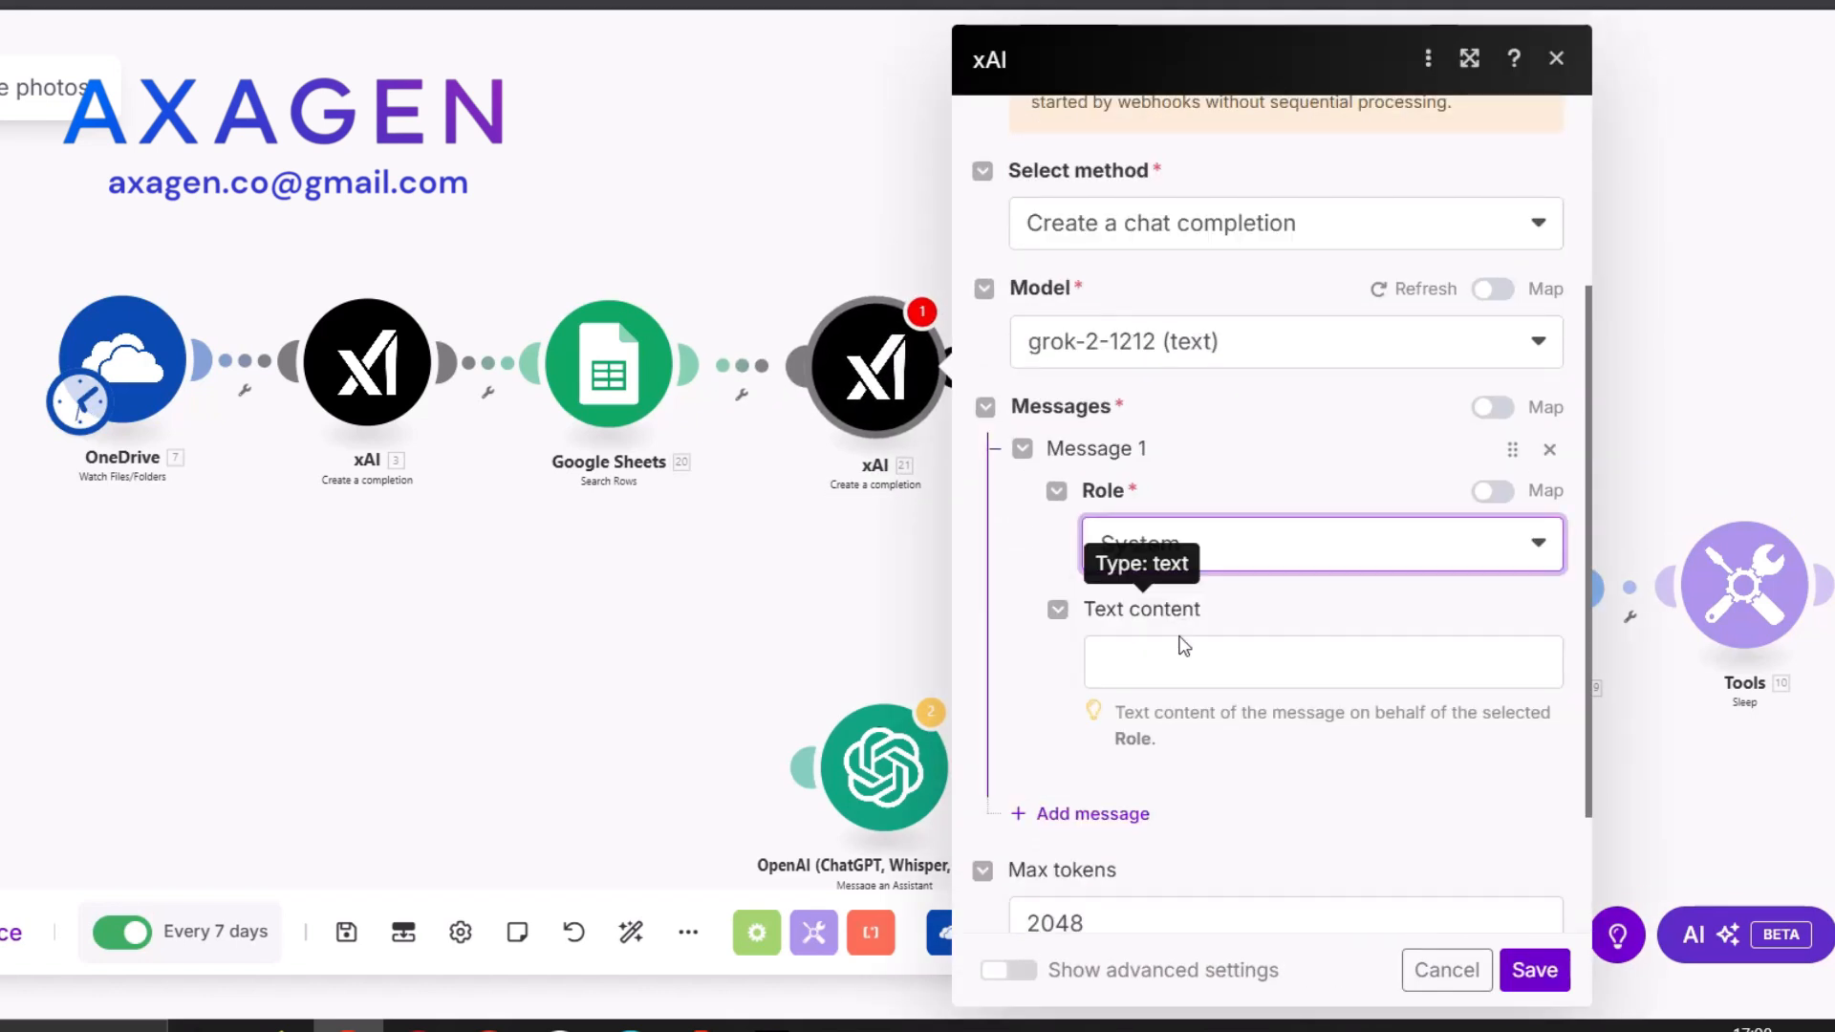
pyautogui.click(1181, 648)
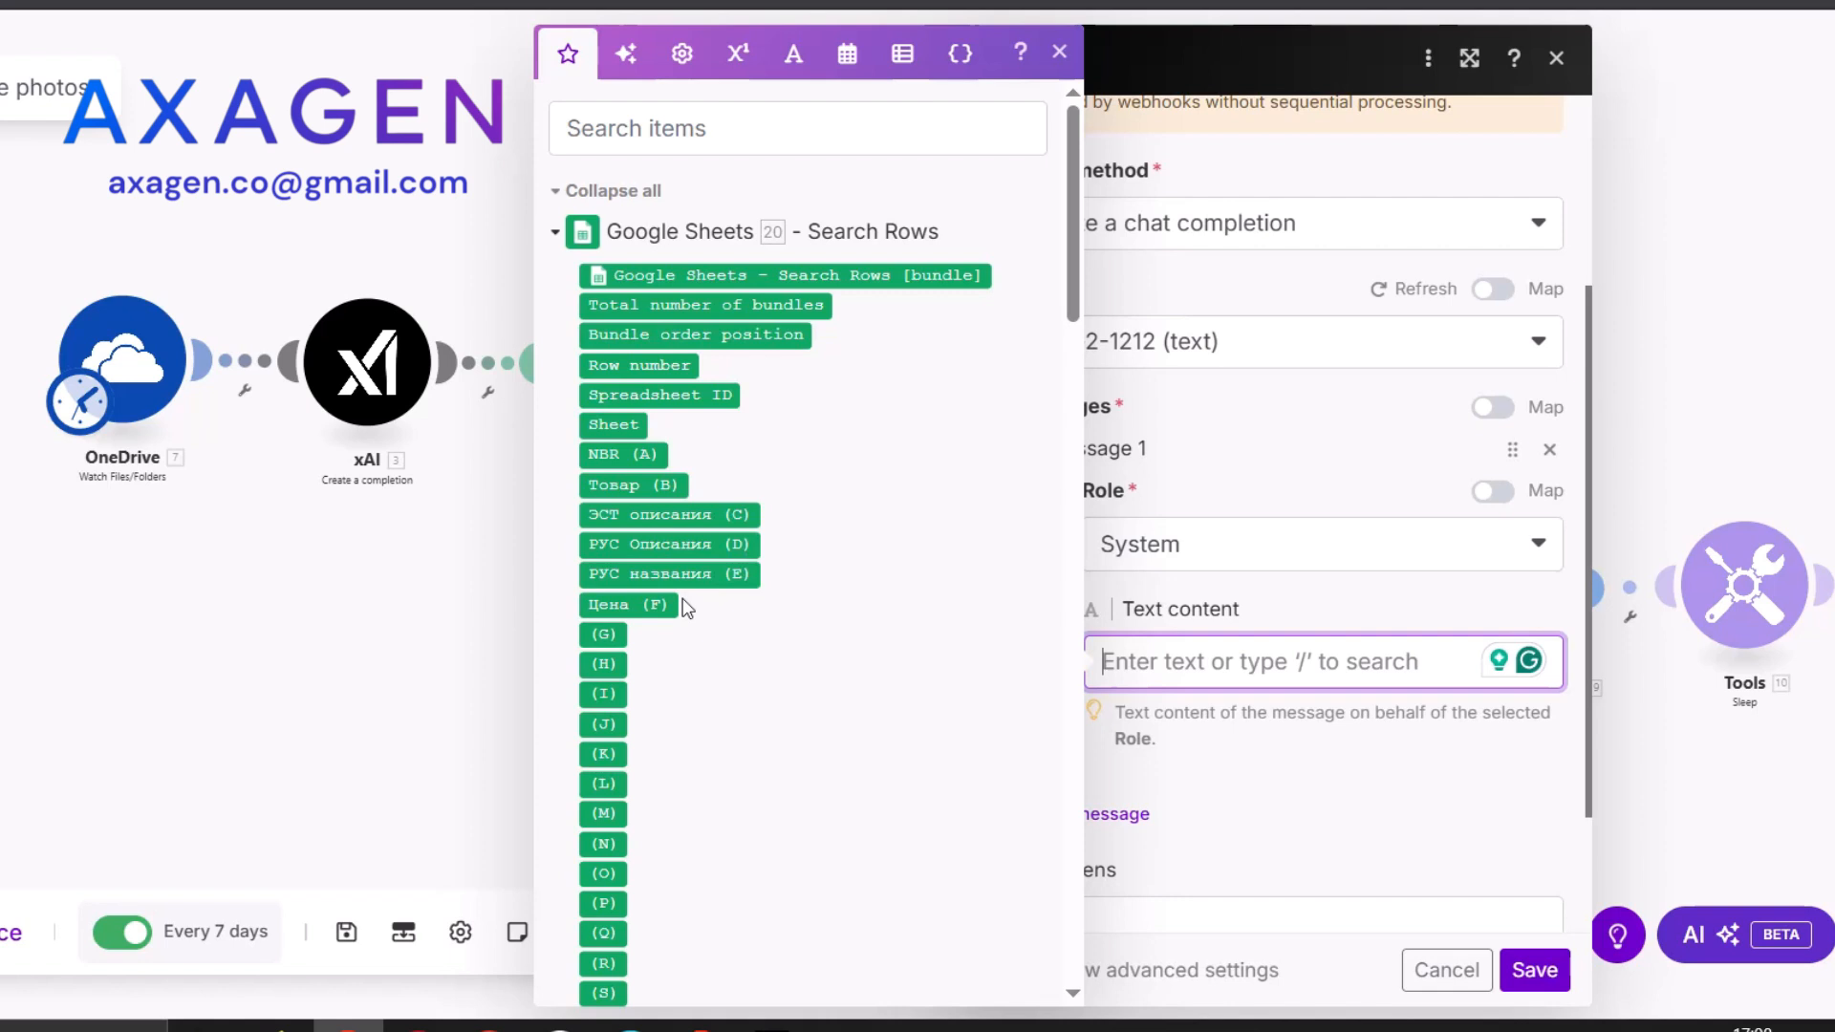
pyautogui.click(669, 514)
pyautogui.click(1306, 599)
pyautogui.scroll(-2, 1302, 602)
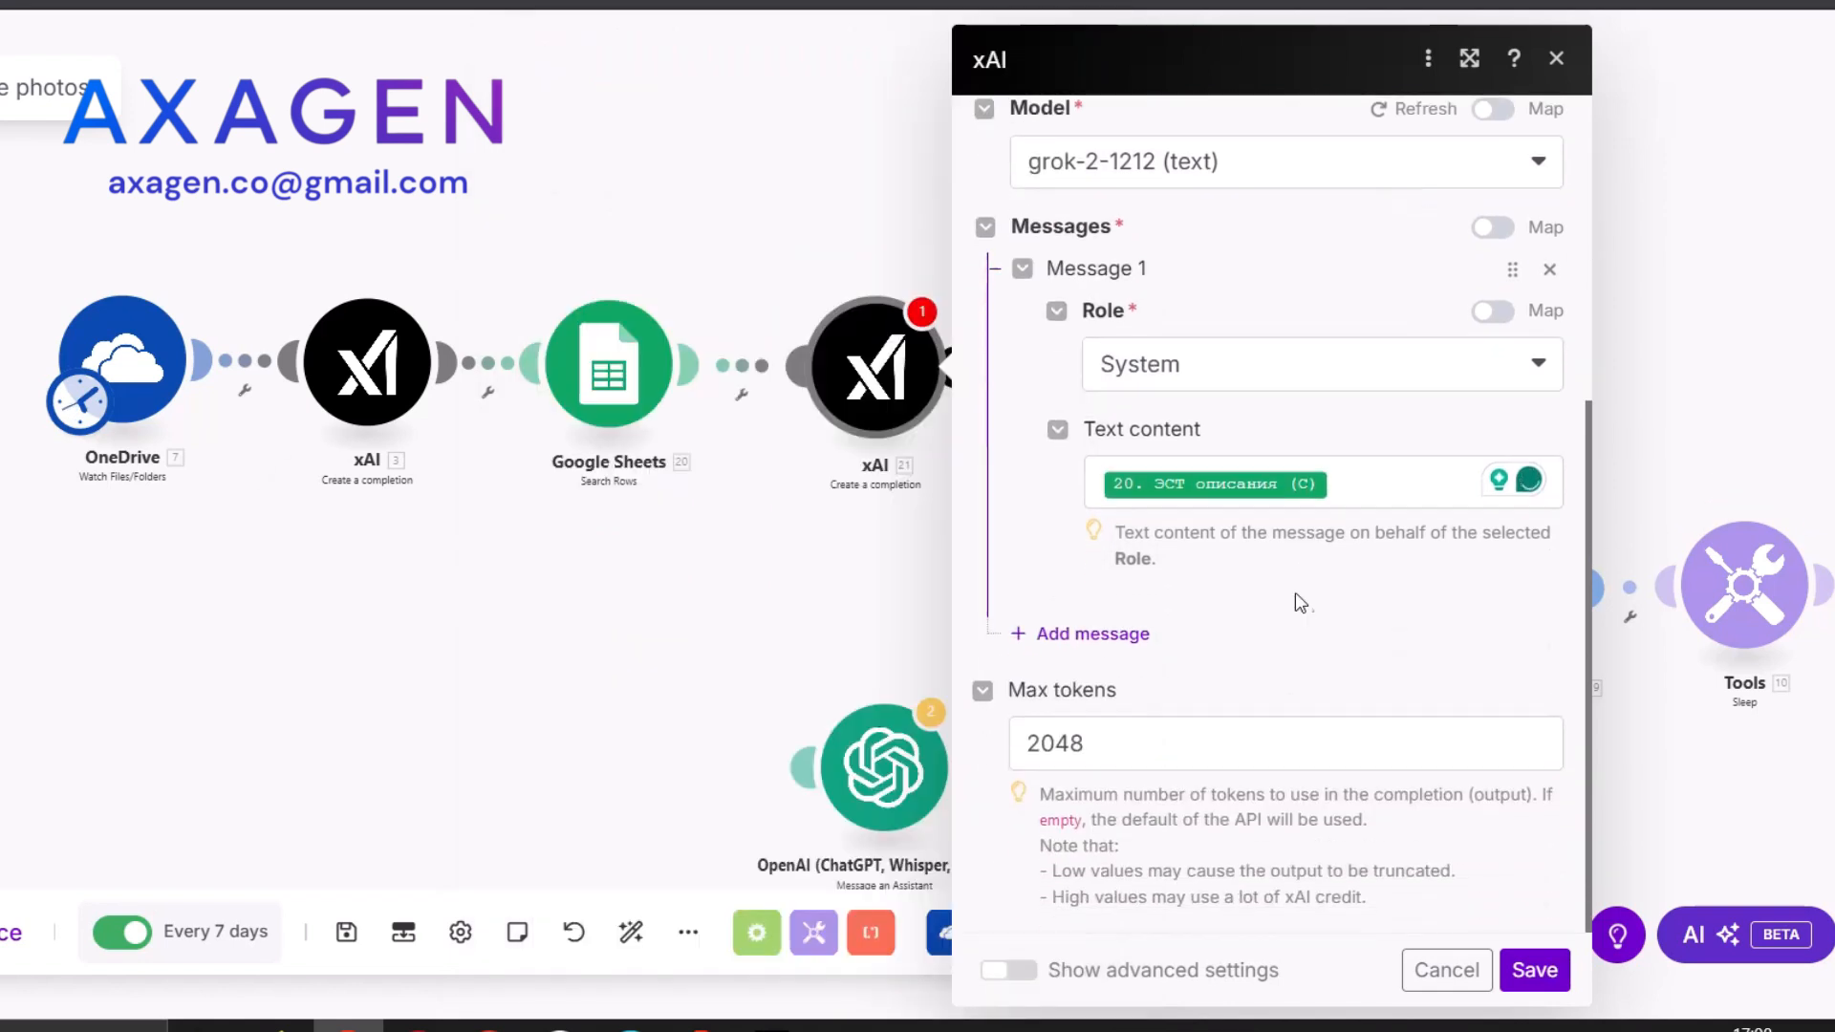
# Add a second message to the new xAI module and give it the User role
pyautogui.click(1088, 638)
pyautogui.scroll(-2, 1252, 478)
pyautogui.click(1245, 531)
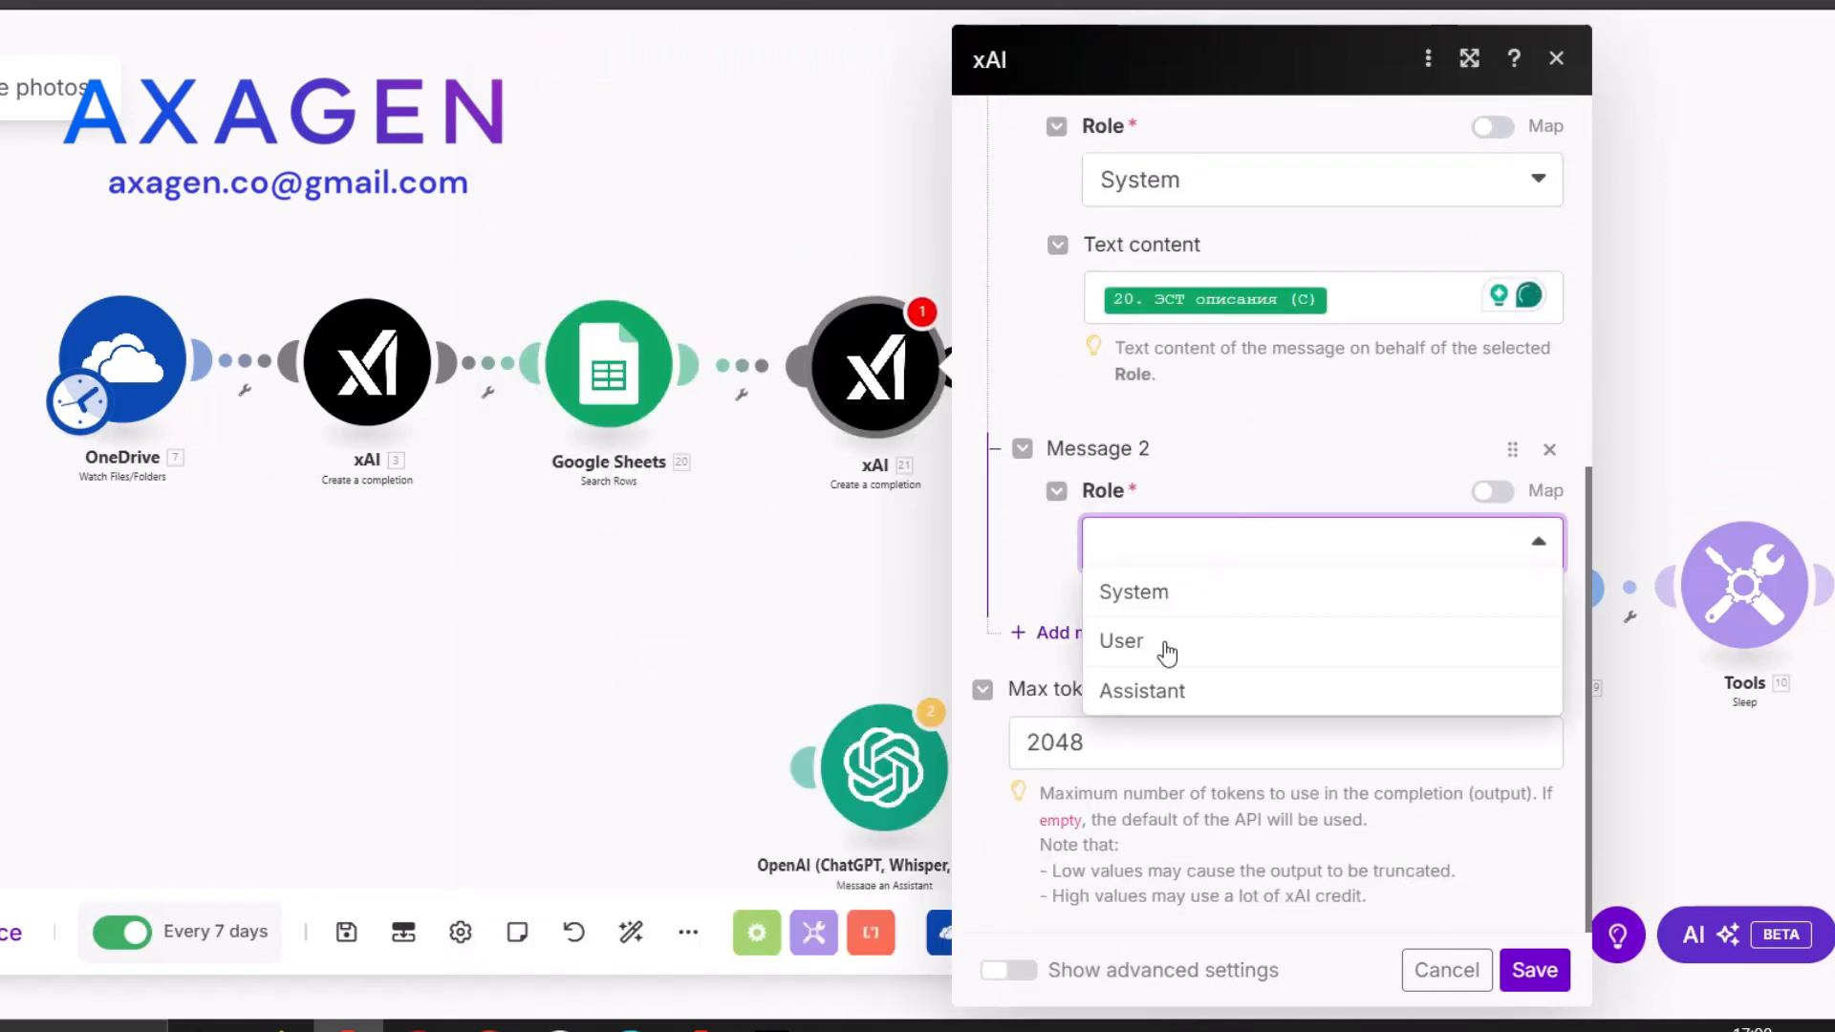
pyautogui.click(1167, 640)
pyautogui.scroll(-2, 1162, 592)
# Enter the user message's Estonian prompt for a Facebook post with emojis directing buyers to vauh.ee, including the Öölamp Elevants example and "EXCLUDE: [** **]; *"
pyautogui.click(1172, 519)
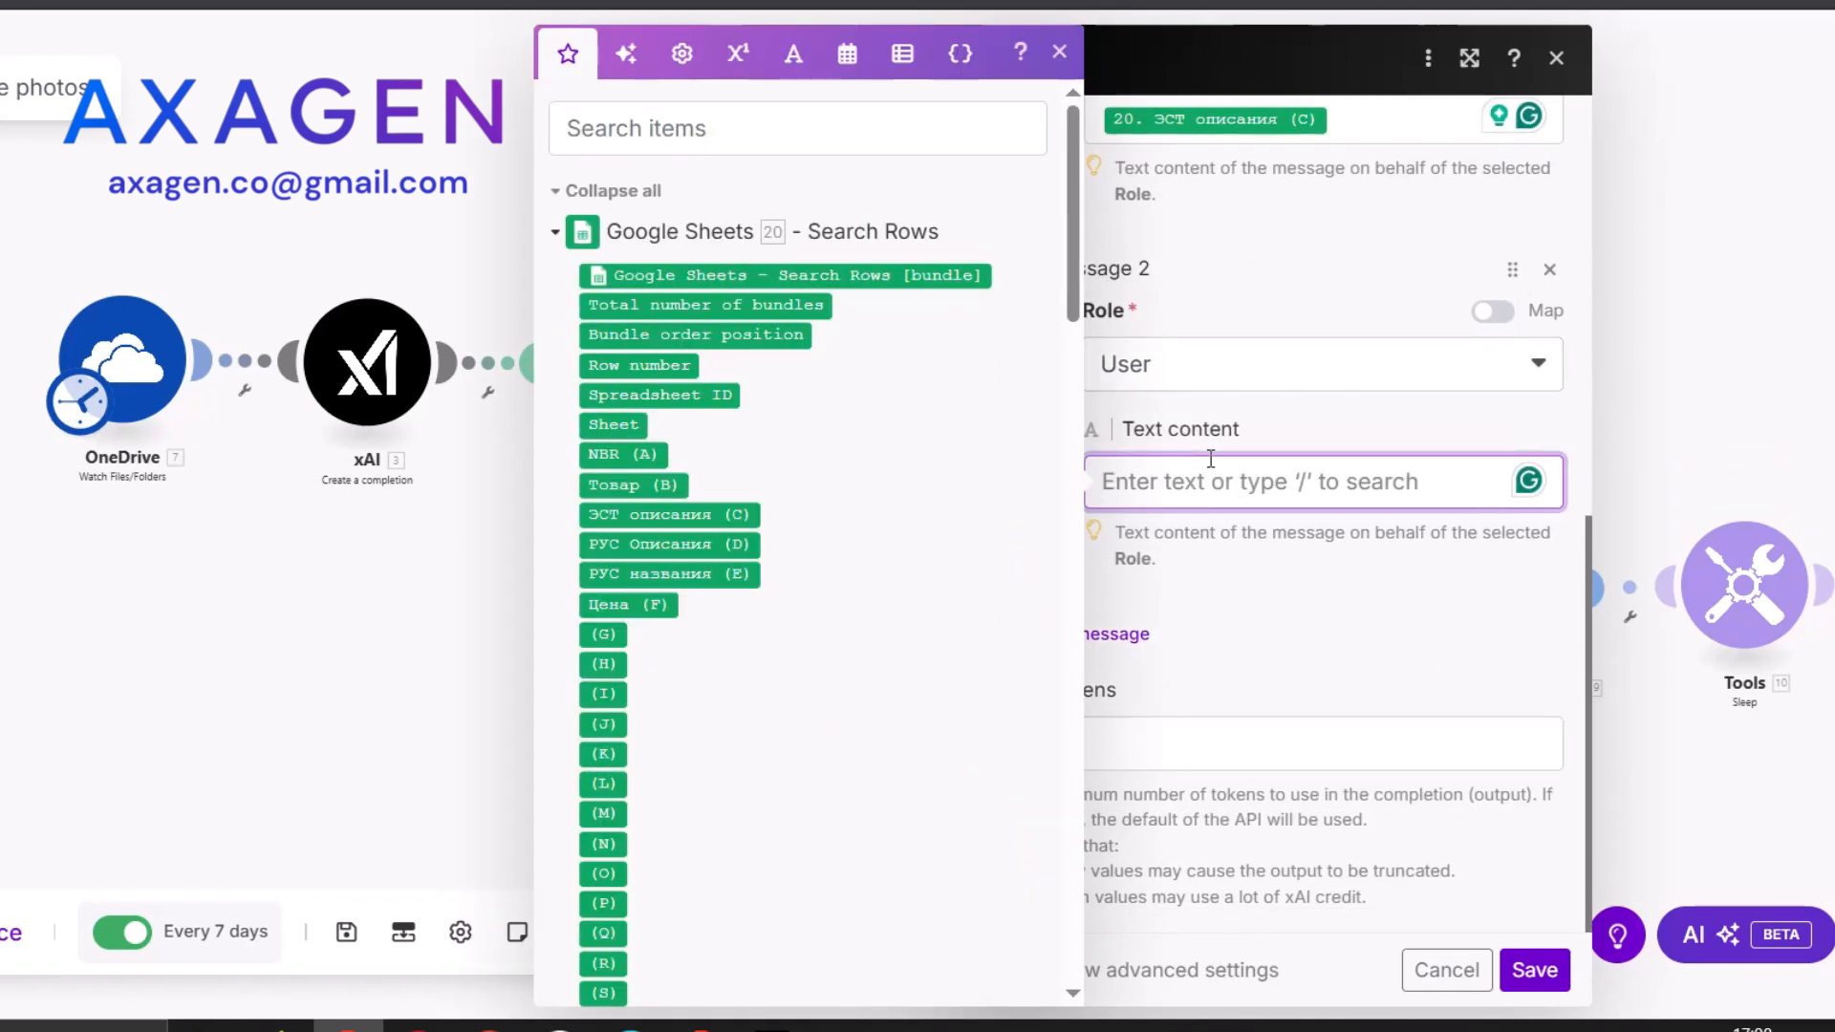
pyautogui.write('Kirjuta eesti keeles fb postitus toote kohta. Kasuta emojys ja lõpuks suuna inimesed ostma vauh.ee lehele.  EXAMPLE:  Ükskord, kui pimedus langeb ja tähtedel on oma võluv sära, ärkab toas elule väike maagia. See väike armas öölamp, tuues rahu ja rõõmu igal õhtul Öölamp Elevants ootab koju saamist vauh.ee poes!  Output ainult fb postitus with emojys. EXCLUDE: [** **]; *')
pyautogui.scroll(-3, 1326, 555)
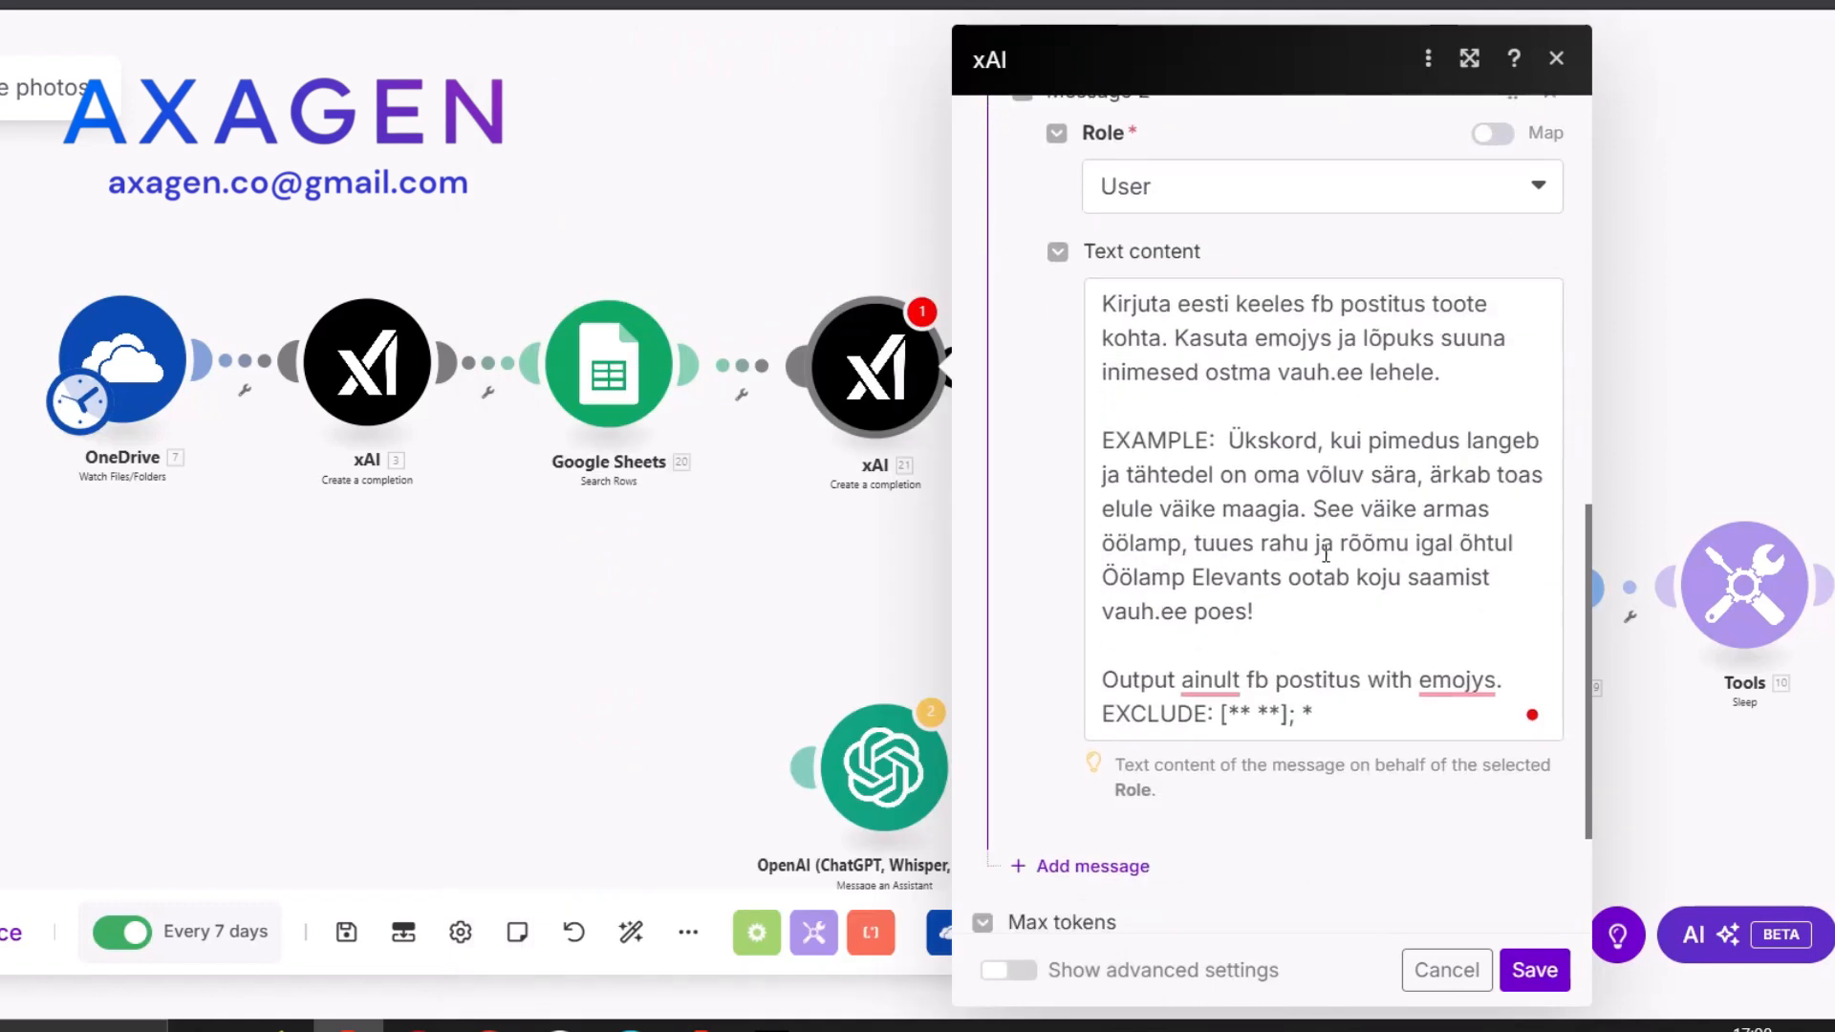
pyautogui.scroll(3, 1243, 559)
pyautogui.scroll(-1, 1249, 480)
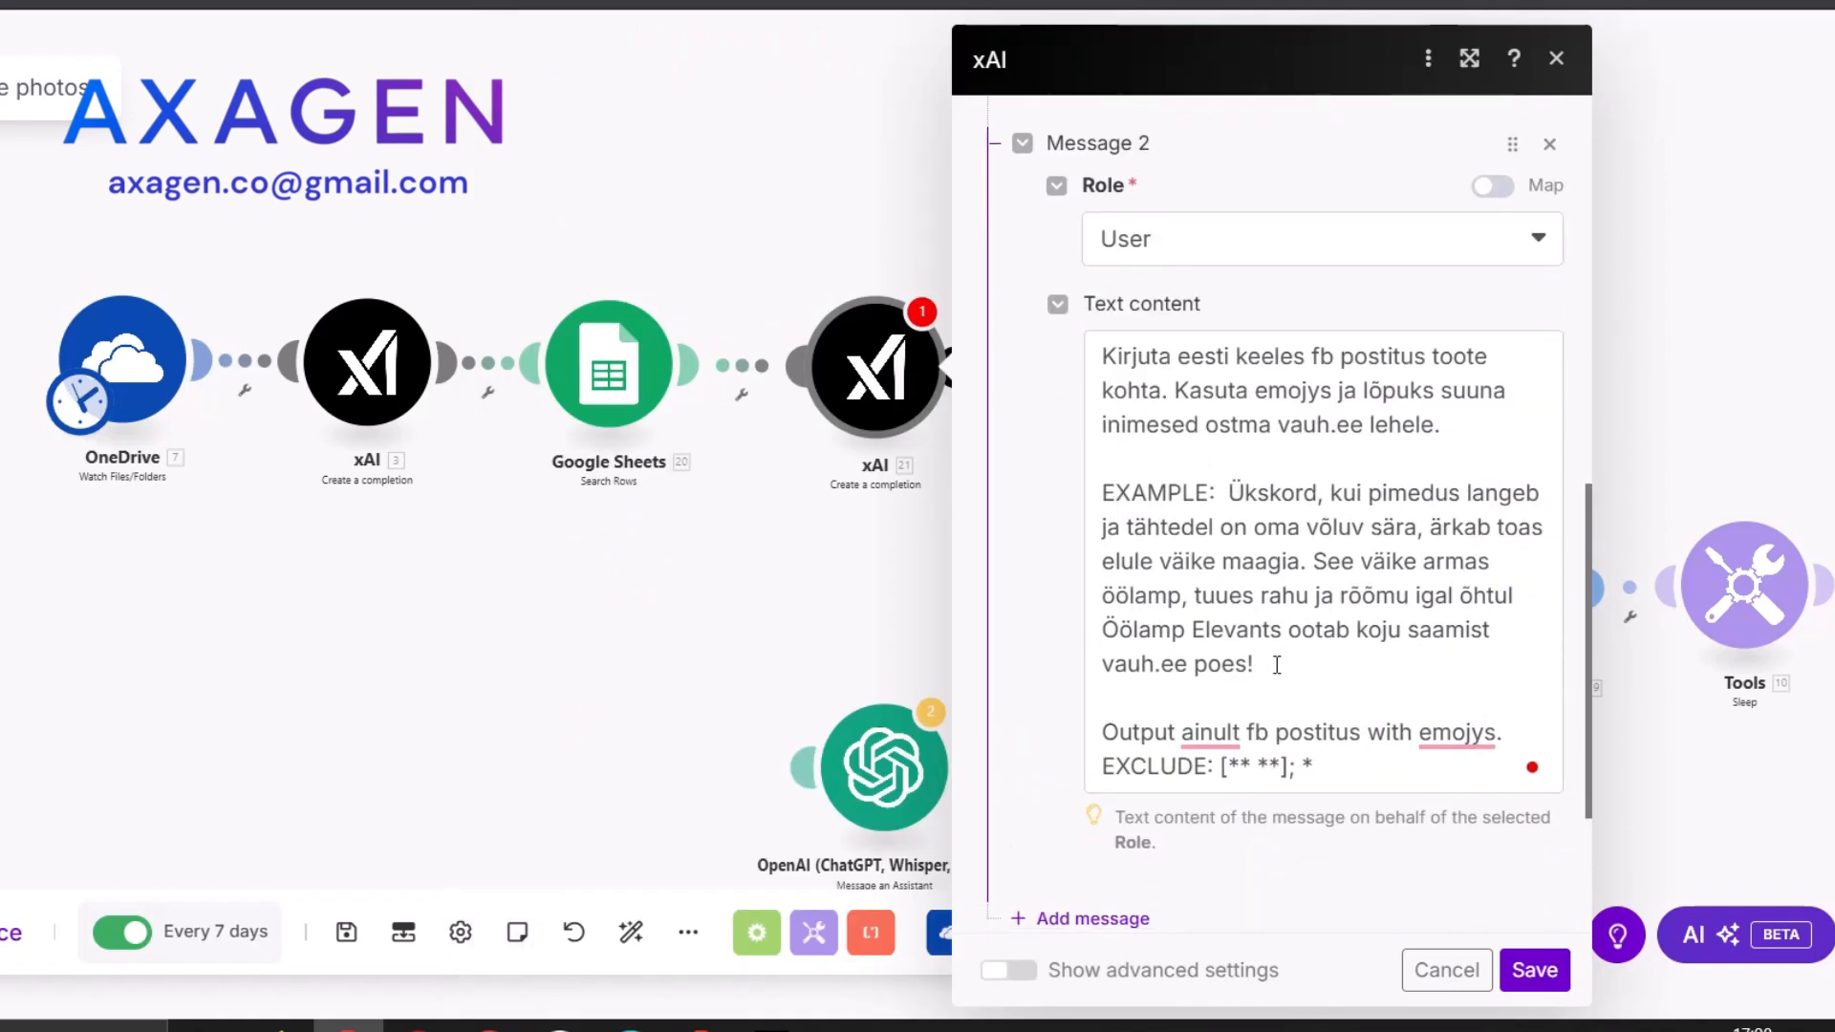
# Check the new xAI module's remaining settings down to Max tokens and save the module
pyautogui.scroll(-2, 1277, 663)
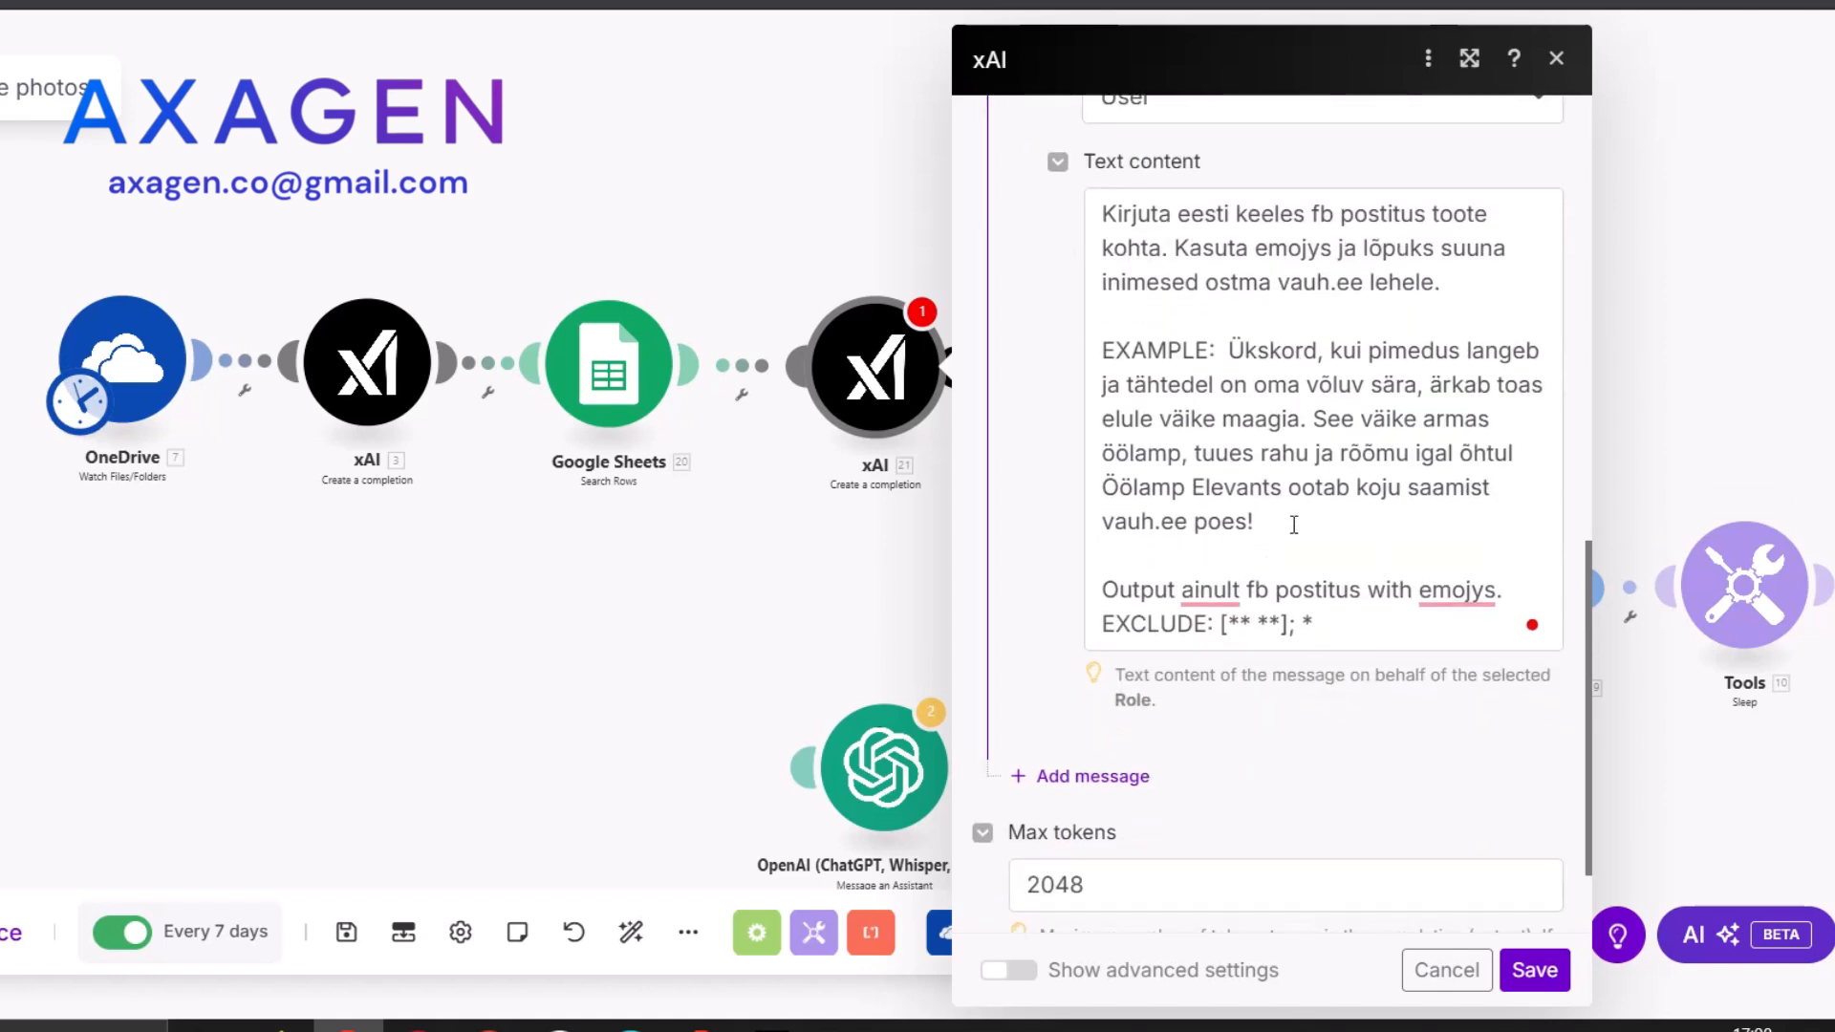
pyautogui.scroll(-2, 1294, 524)
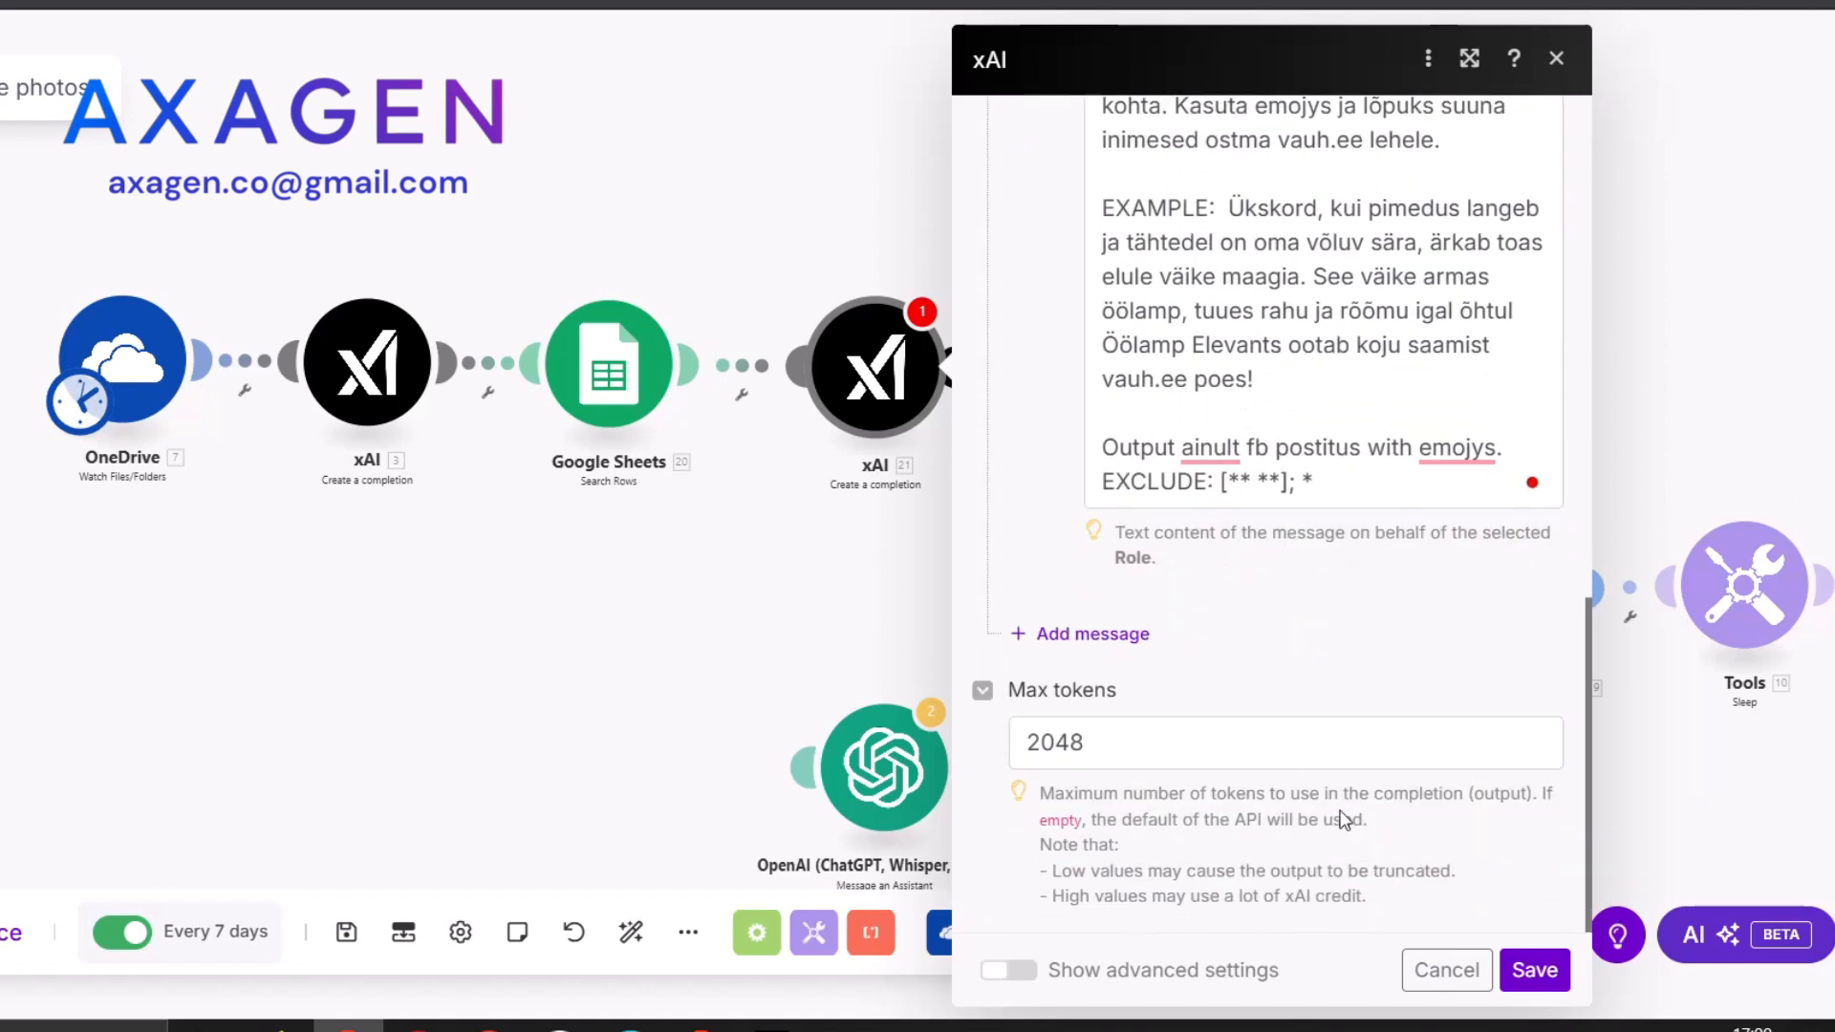
pyautogui.click(1536, 974)
# Unlink the OpenAI module from Facebook Pages and attach Facebook Pages directly after the new xAI module
pyautogui.rightClick(1354, 680)
pyautogui.click(1417, 749)
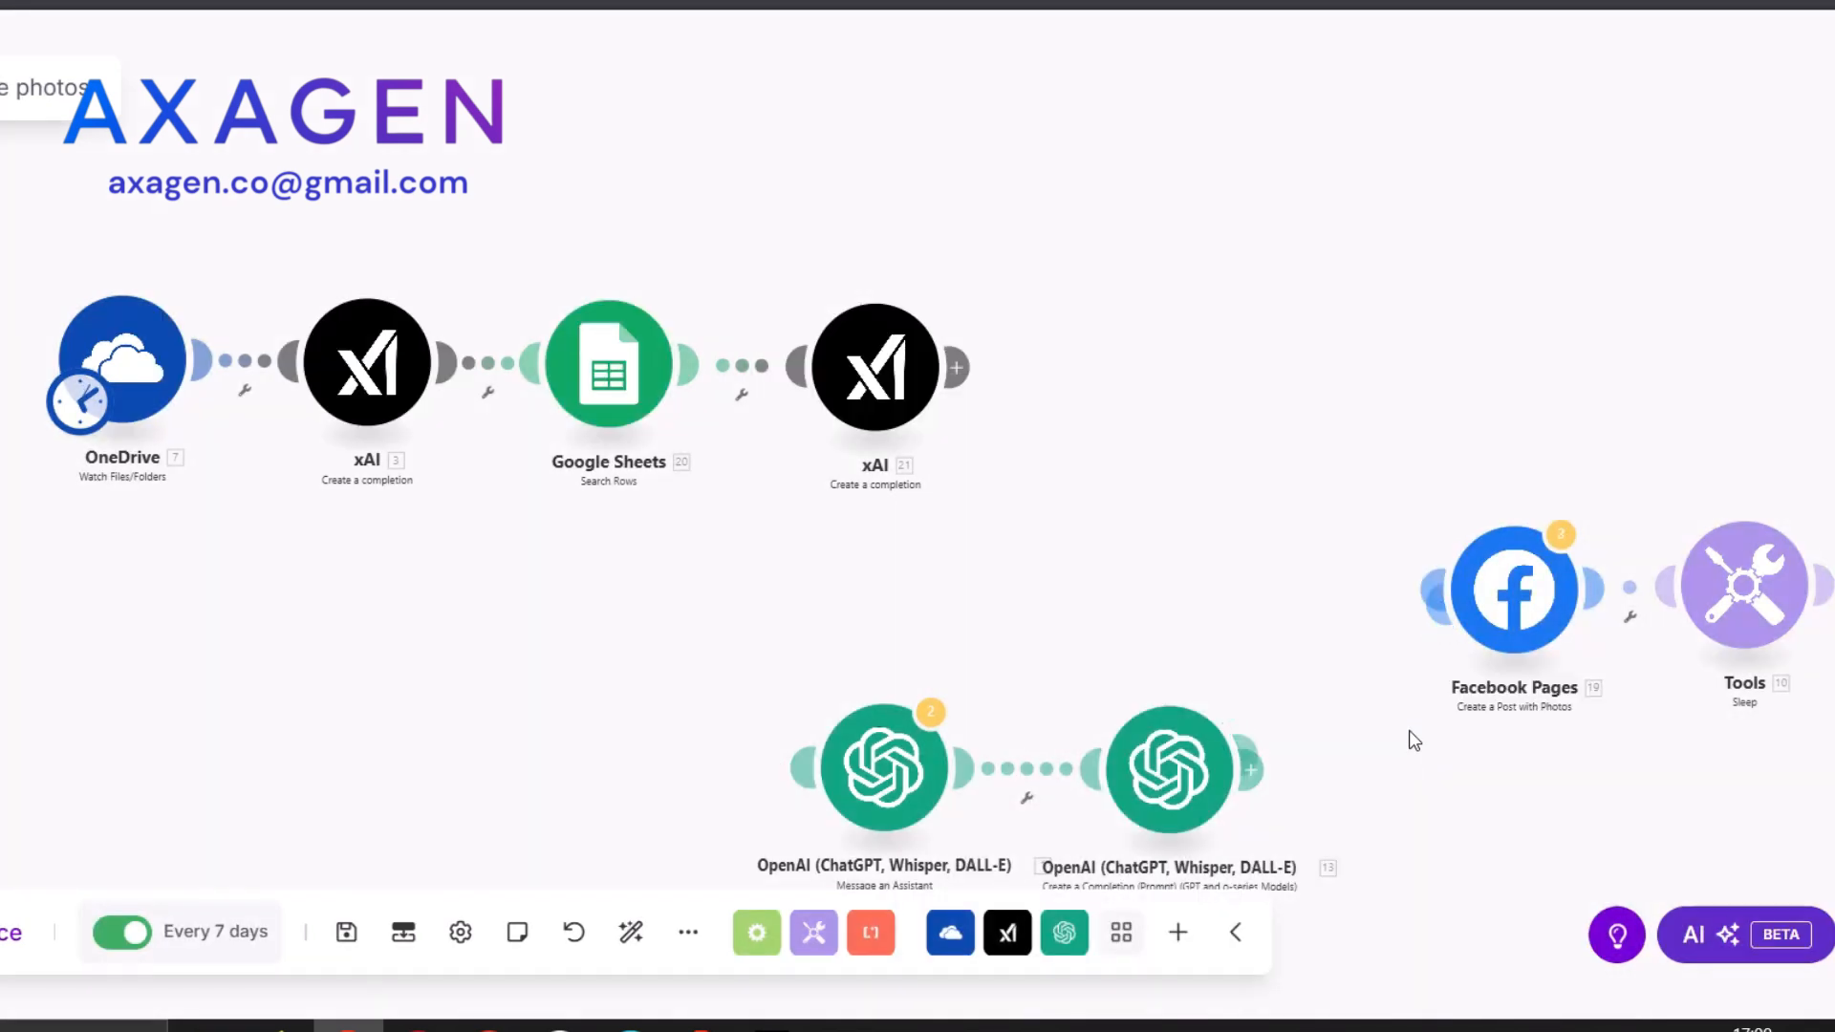
pyautogui.moveTo(1431, 554); pyautogui.dragTo(1056, 328)
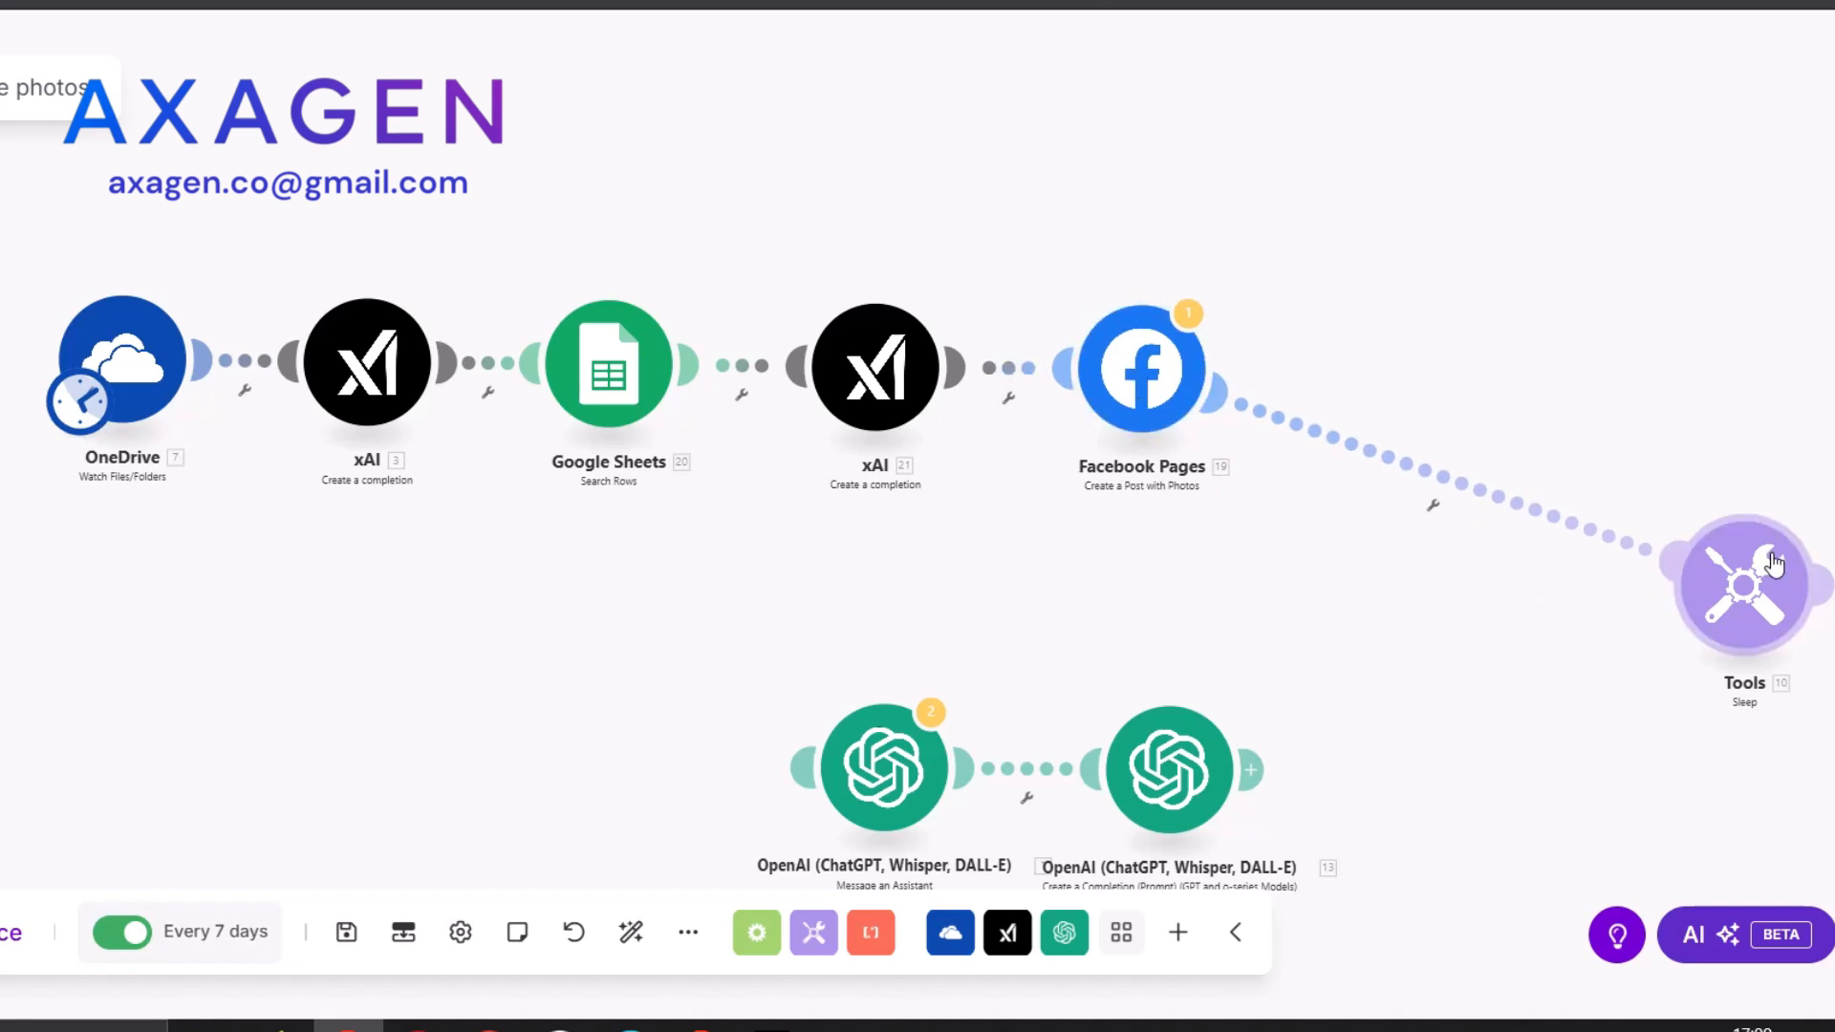
# Line up the Tools Sleep and OneDrive Delete a File/Folder modules in one row after Facebook Pages
pyautogui.moveTo(1757, 587); pyautogui.dragTo(1436, 387)
pyautogui.click(1435, 377)
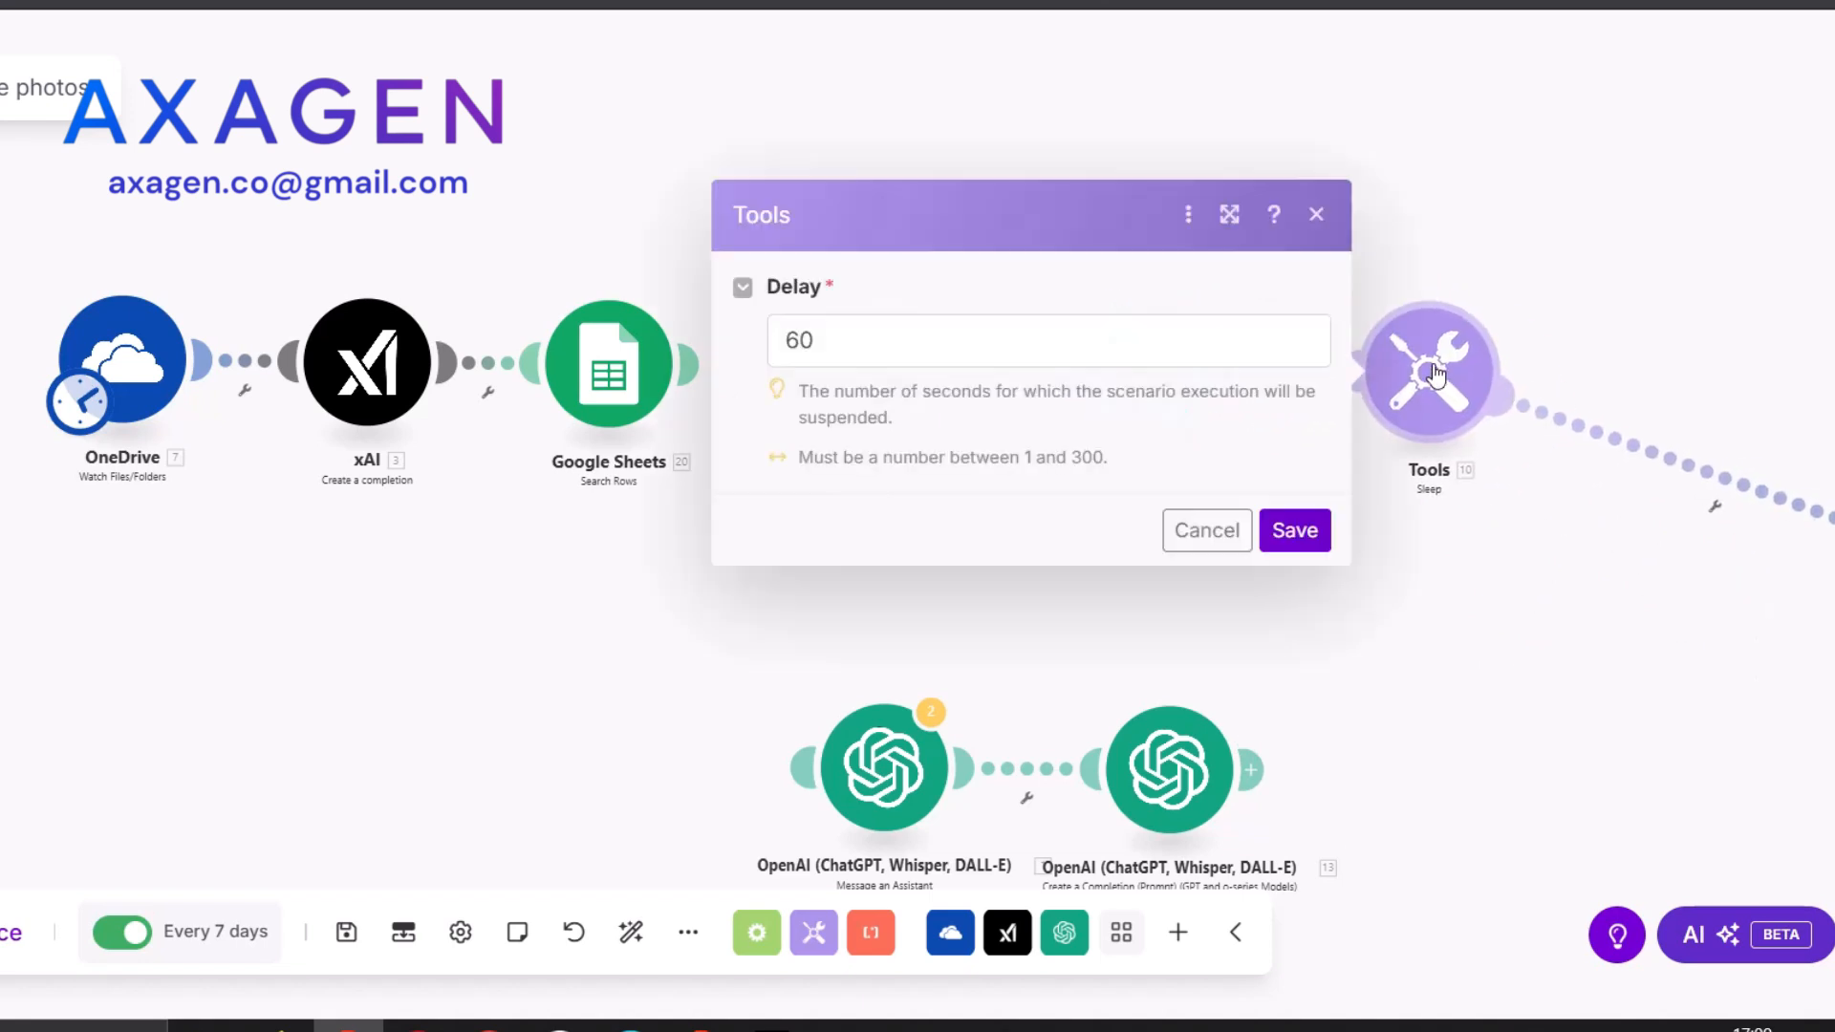
pyautogui.click(1362, 206)
pyautogui.moveTo(1495, 233); pyautogui.dragTo(1300, 192)
pyautogui.moveTo(1804, 556); pyautogui.dragTo(1497, 358)
pyautogui.moveTo(1154, 199); pyautogui.dragTo(1335, 201)
pyautogui.scroll(-1, 456, 588)
# In the Facebook Pages module, map the new xAI module's Result to both the photo's Caption and the post's Message
pyautogui.click(1062, 409)
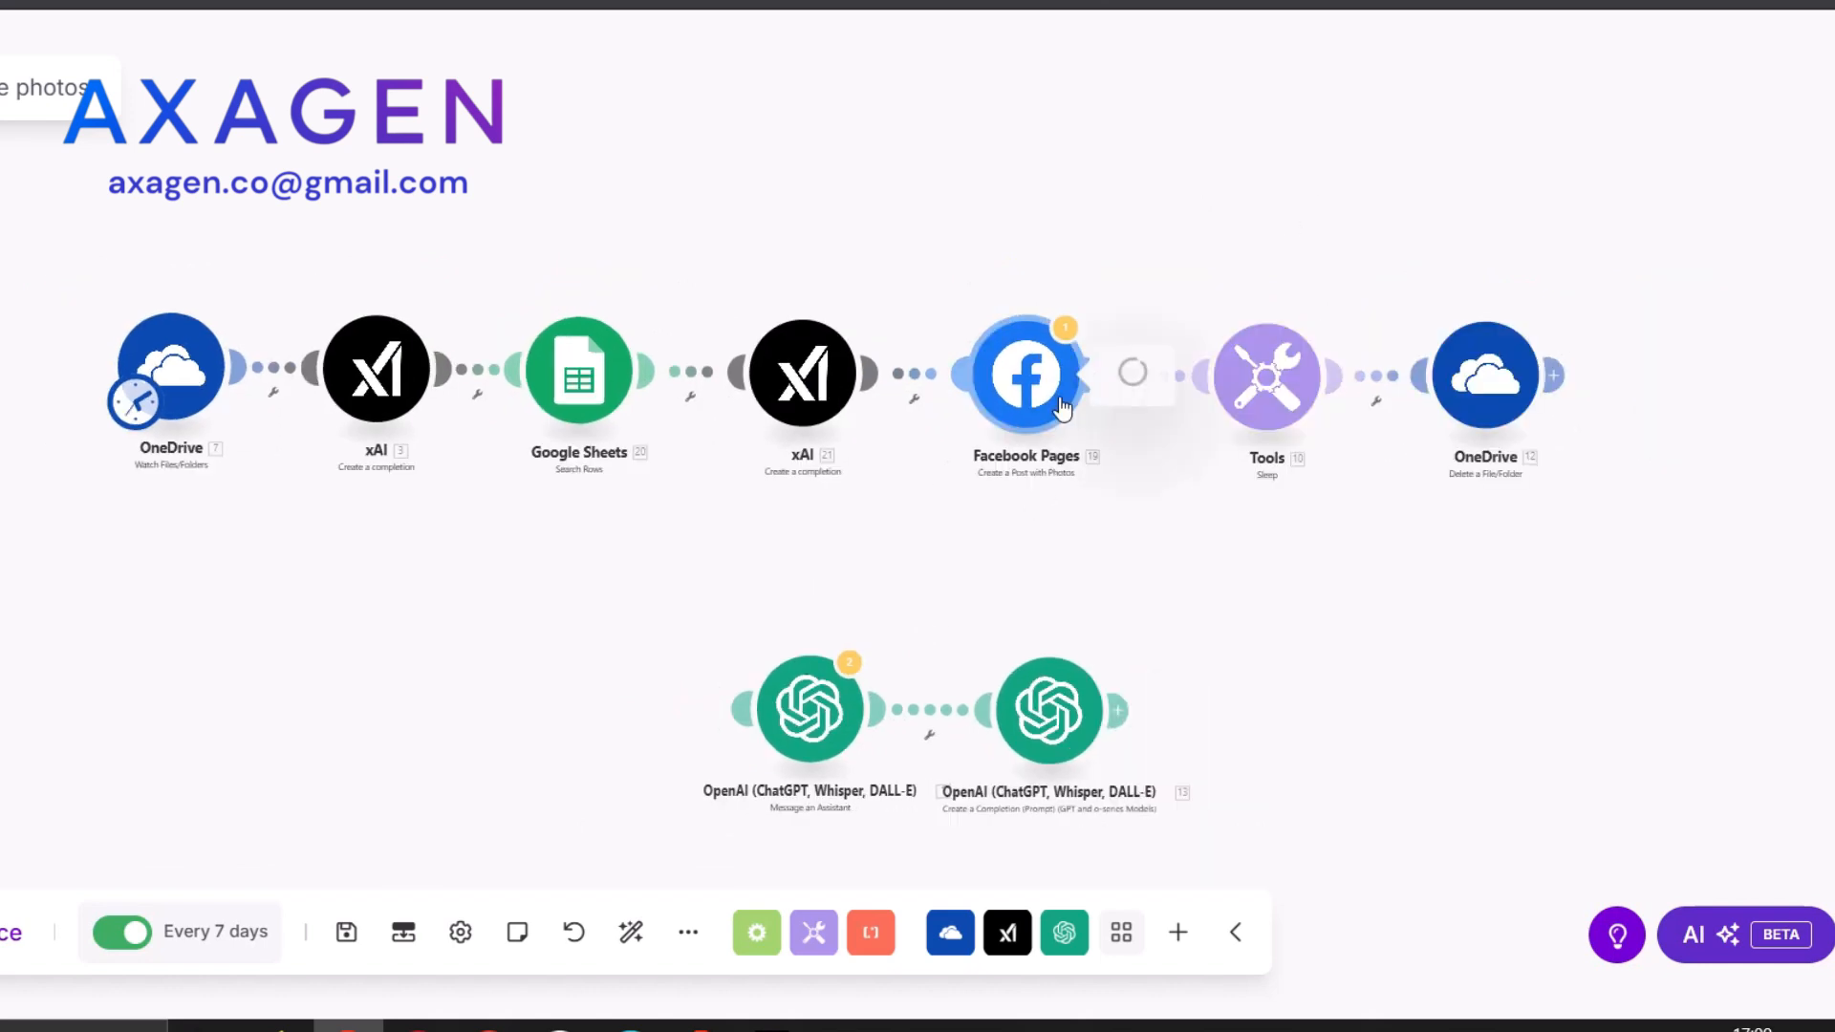
pyautogui.click(1415, 801)
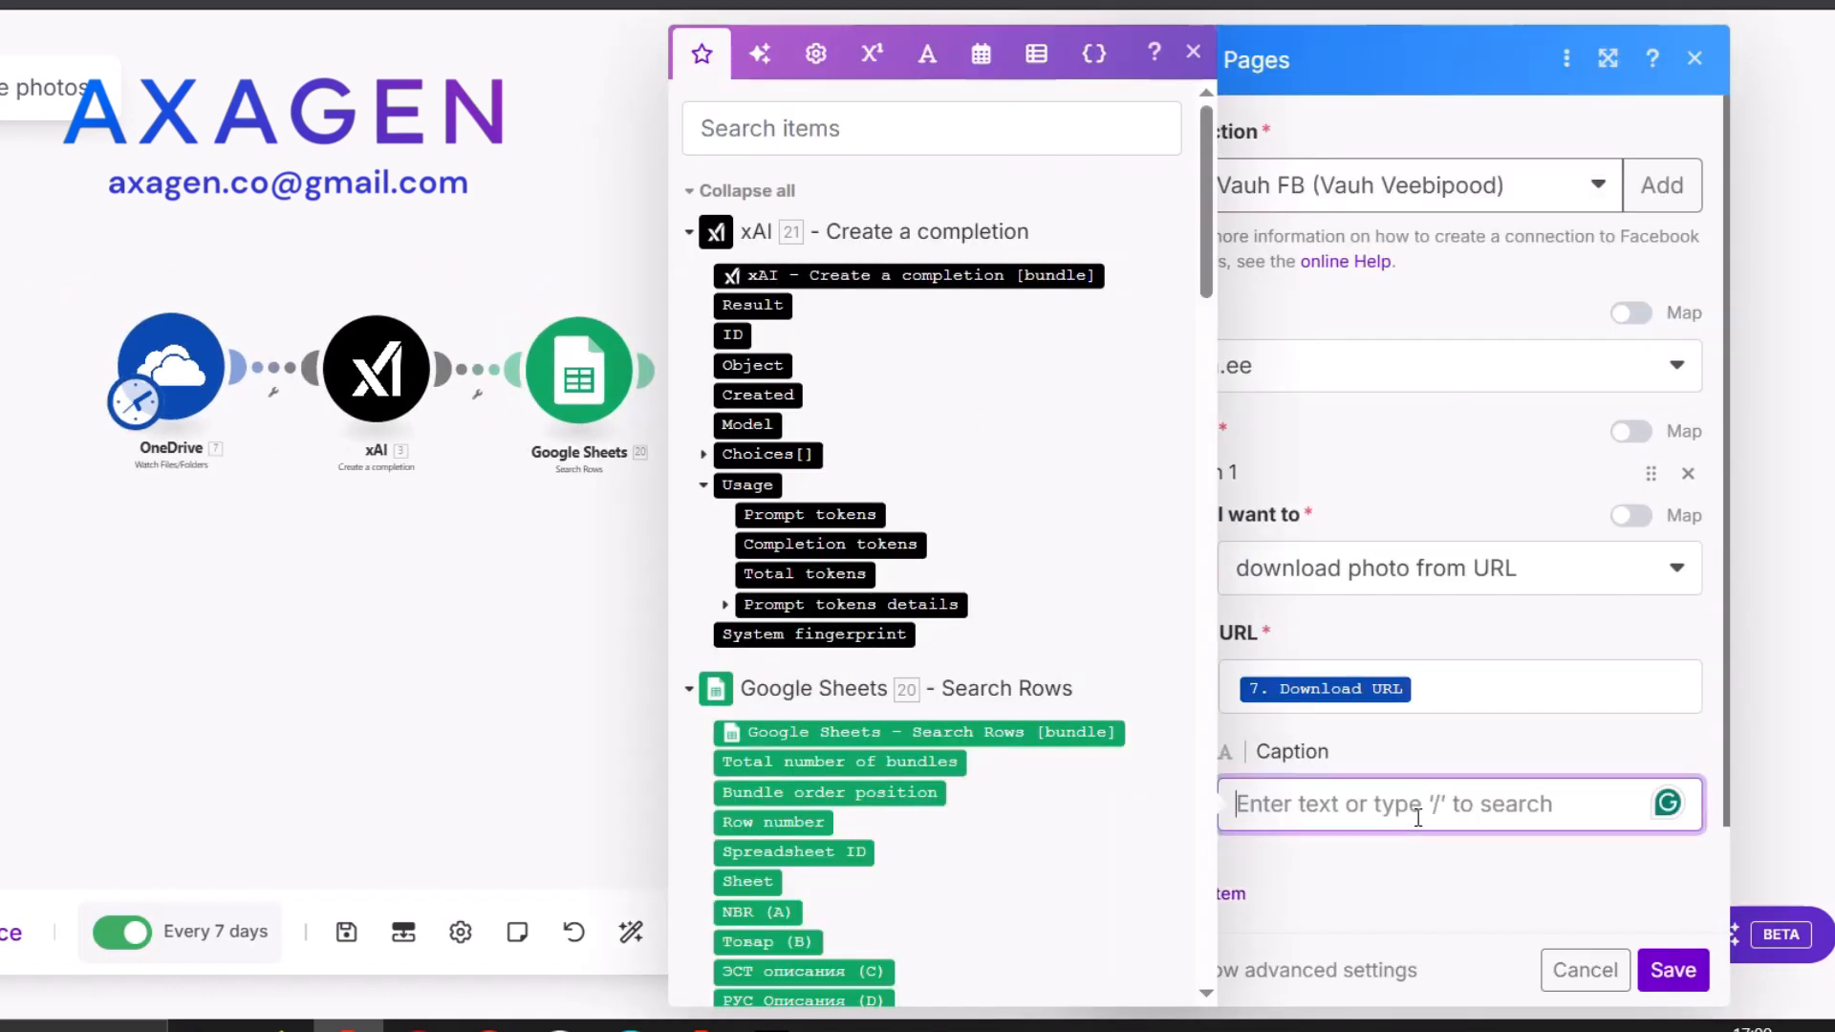
pyautogui.click(752, 304)
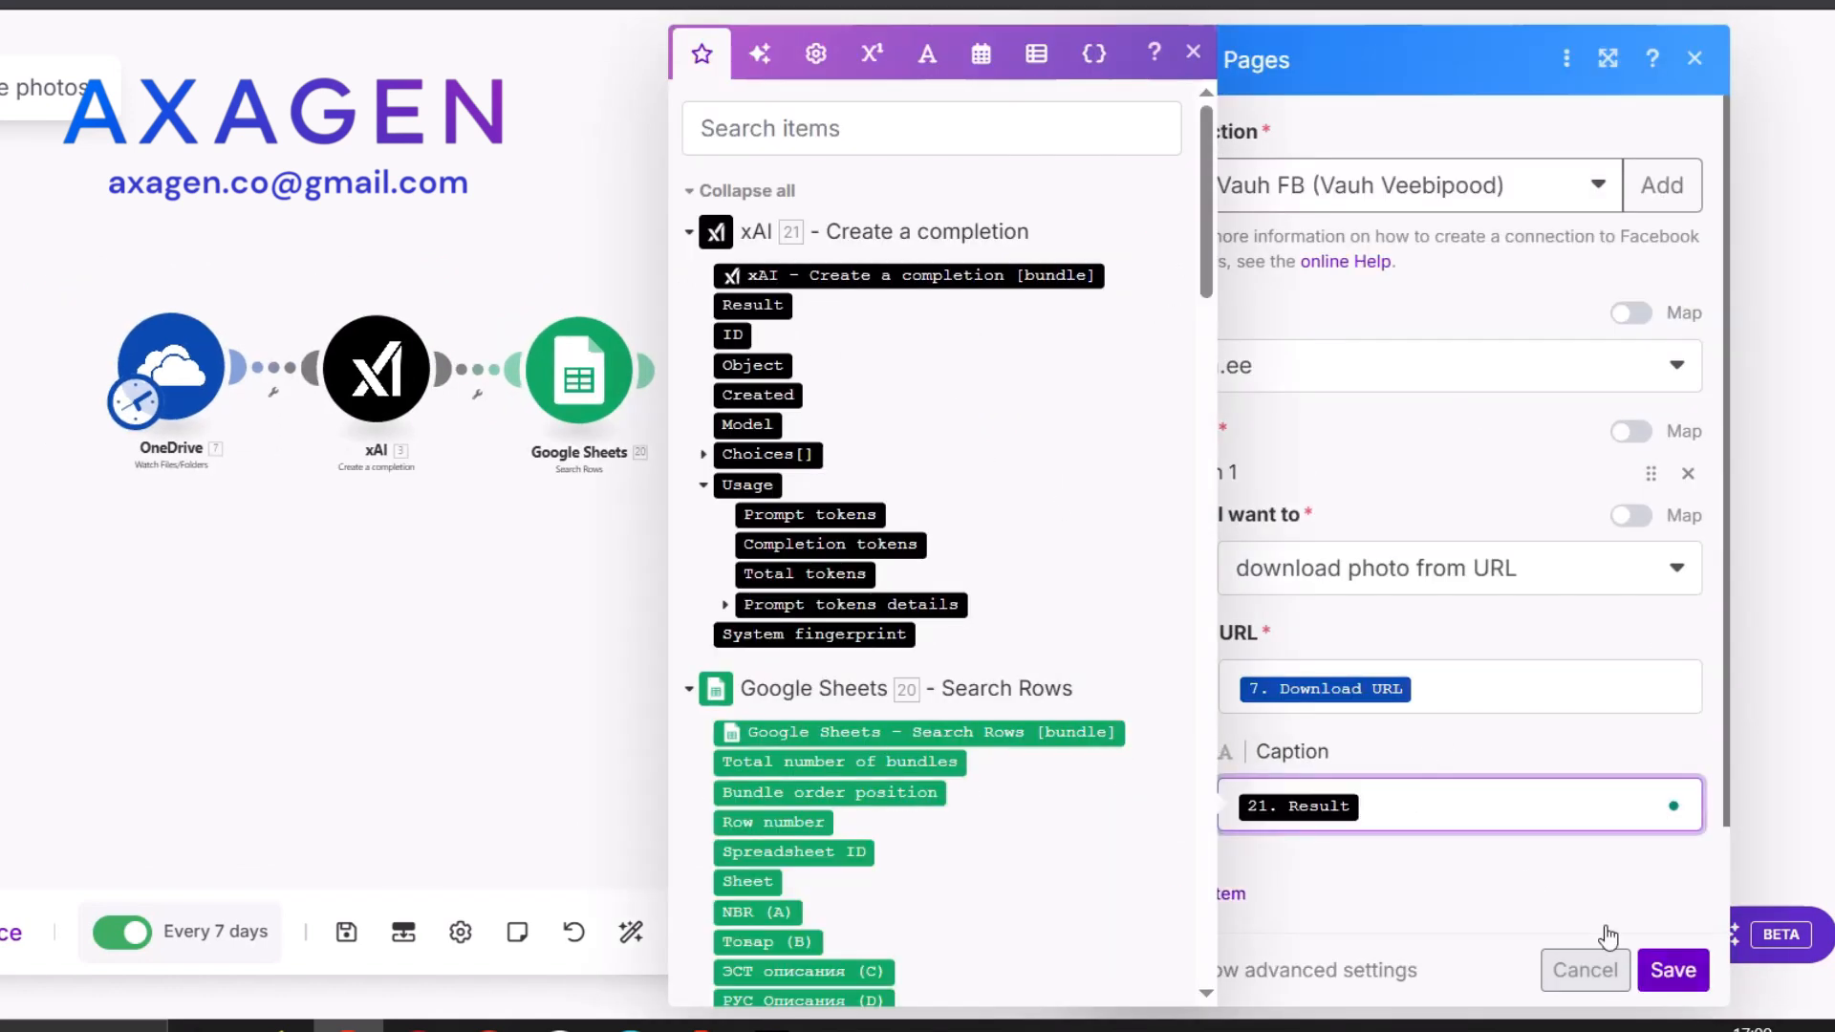
pyautogui.scroll(-1, 1283, 672)
pyautogui.click(1401, 885)
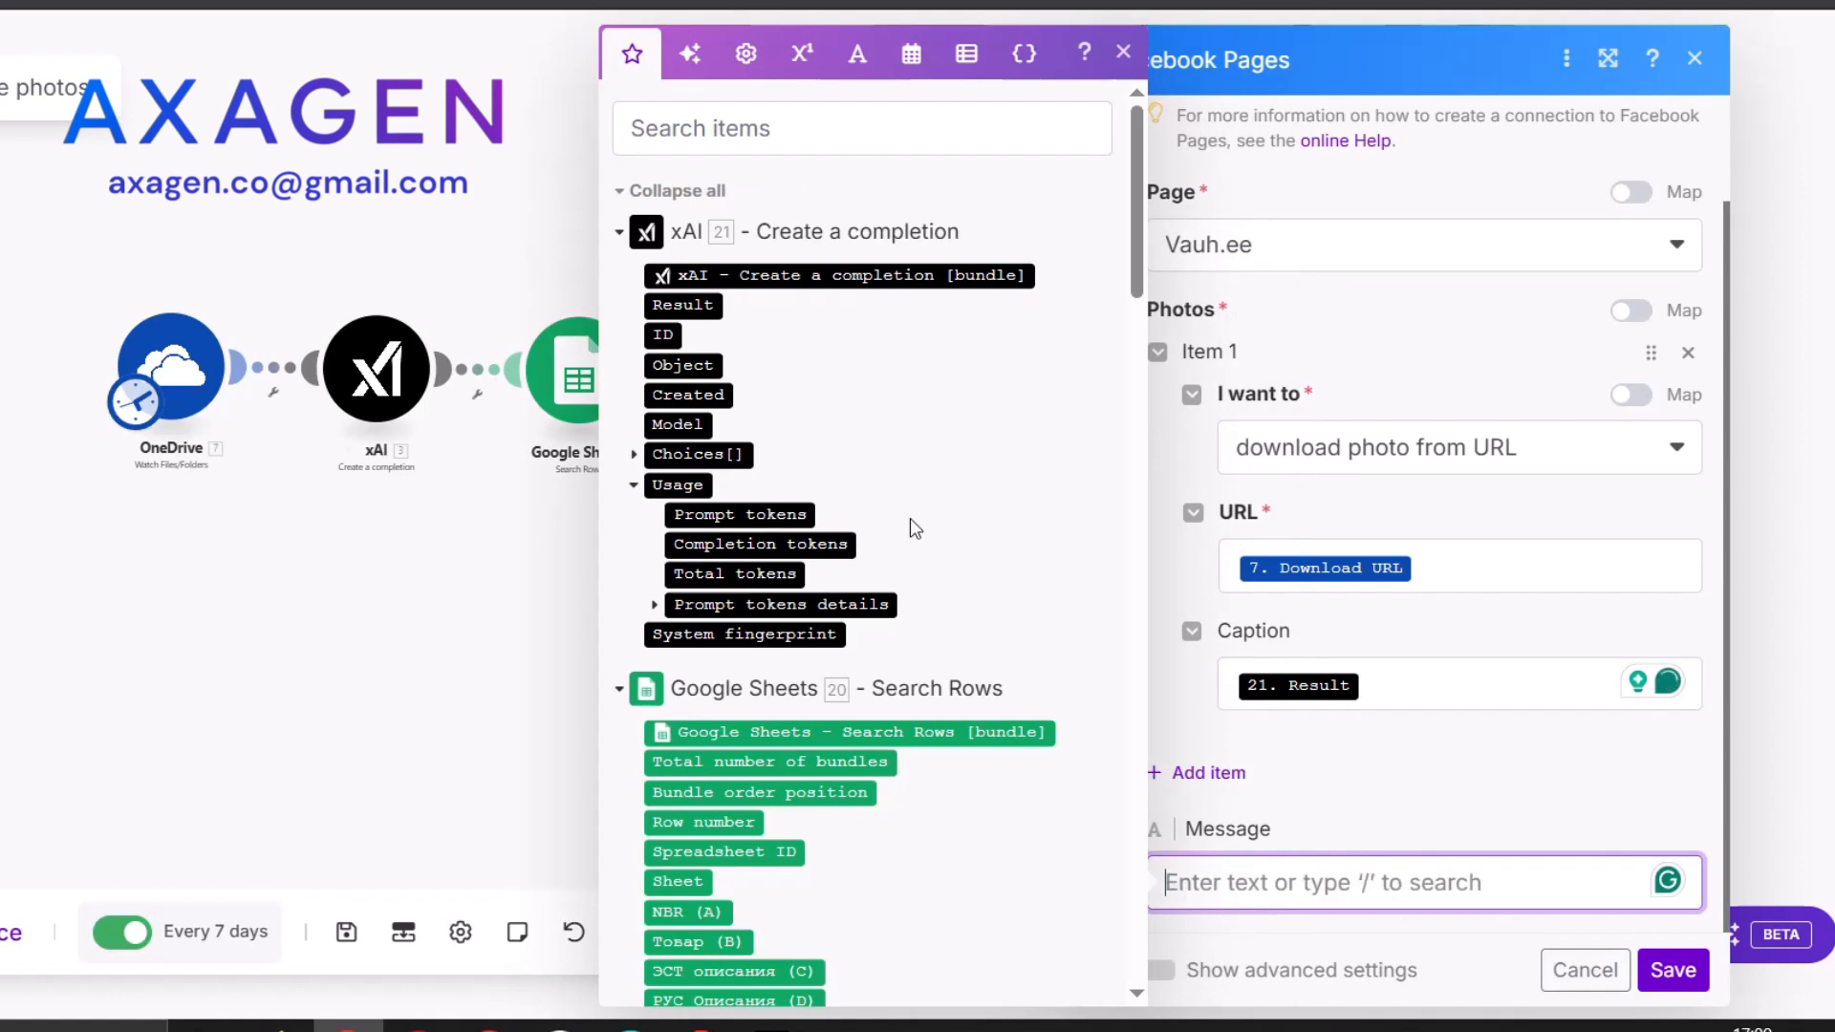
pyautogui.click(685, 306)
# Replace the photo's Caption with the Result of the first xAI module (3) and save the Facebook Pages module
pyautogui.click(1421, 684)
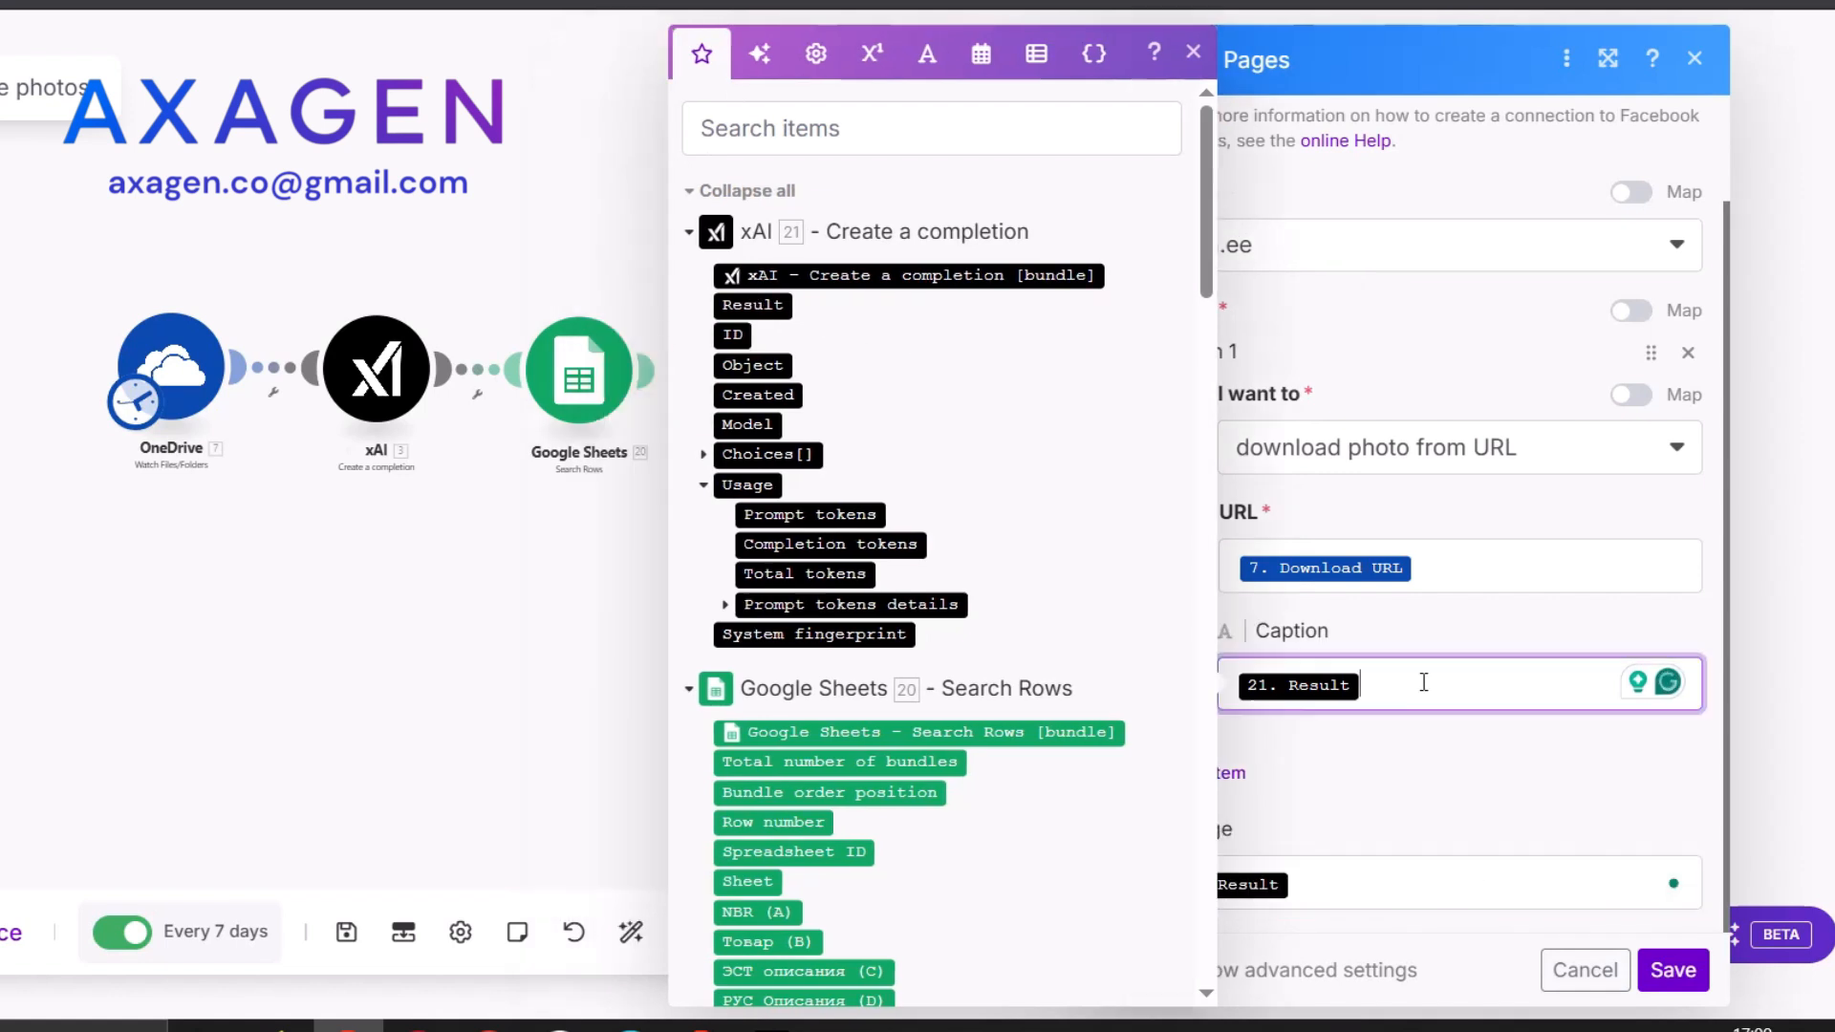
pyautogui.press('BackSpace')
pyautogui.scroll(-10, 984, 520)
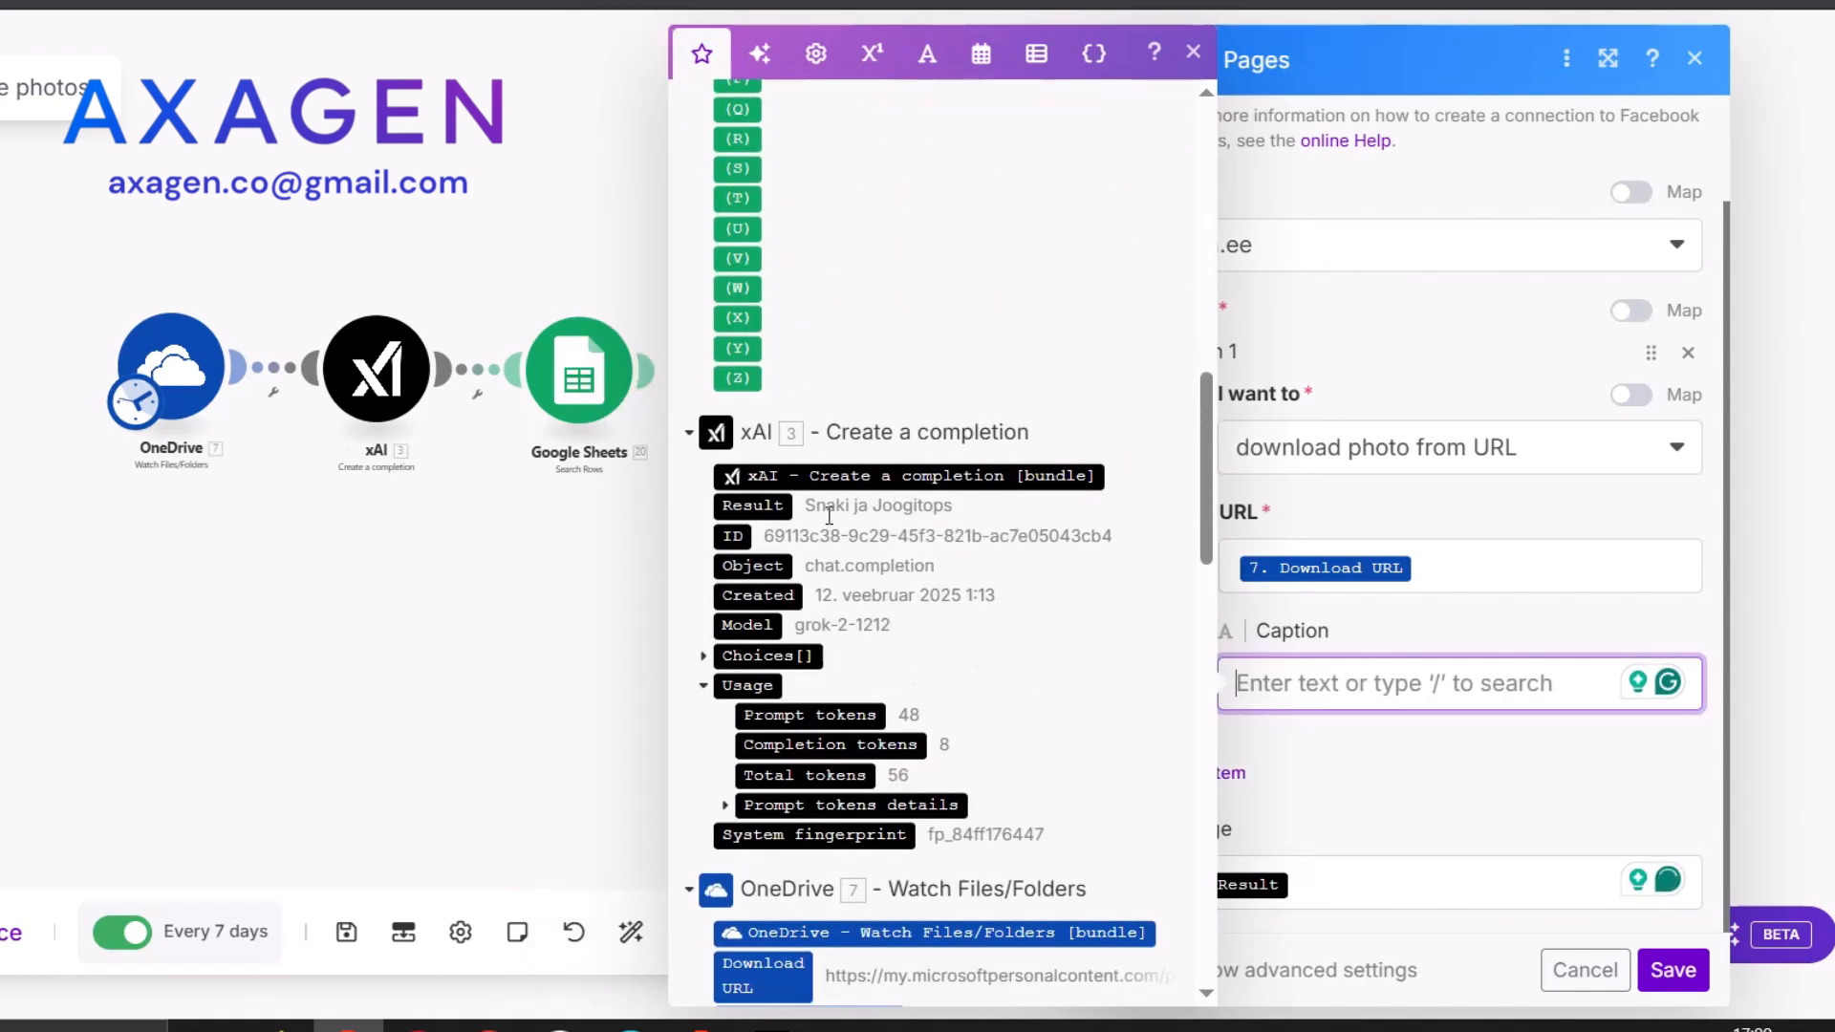
pyautogui.click(748, 505)
pyautogui.click(1673, 970)
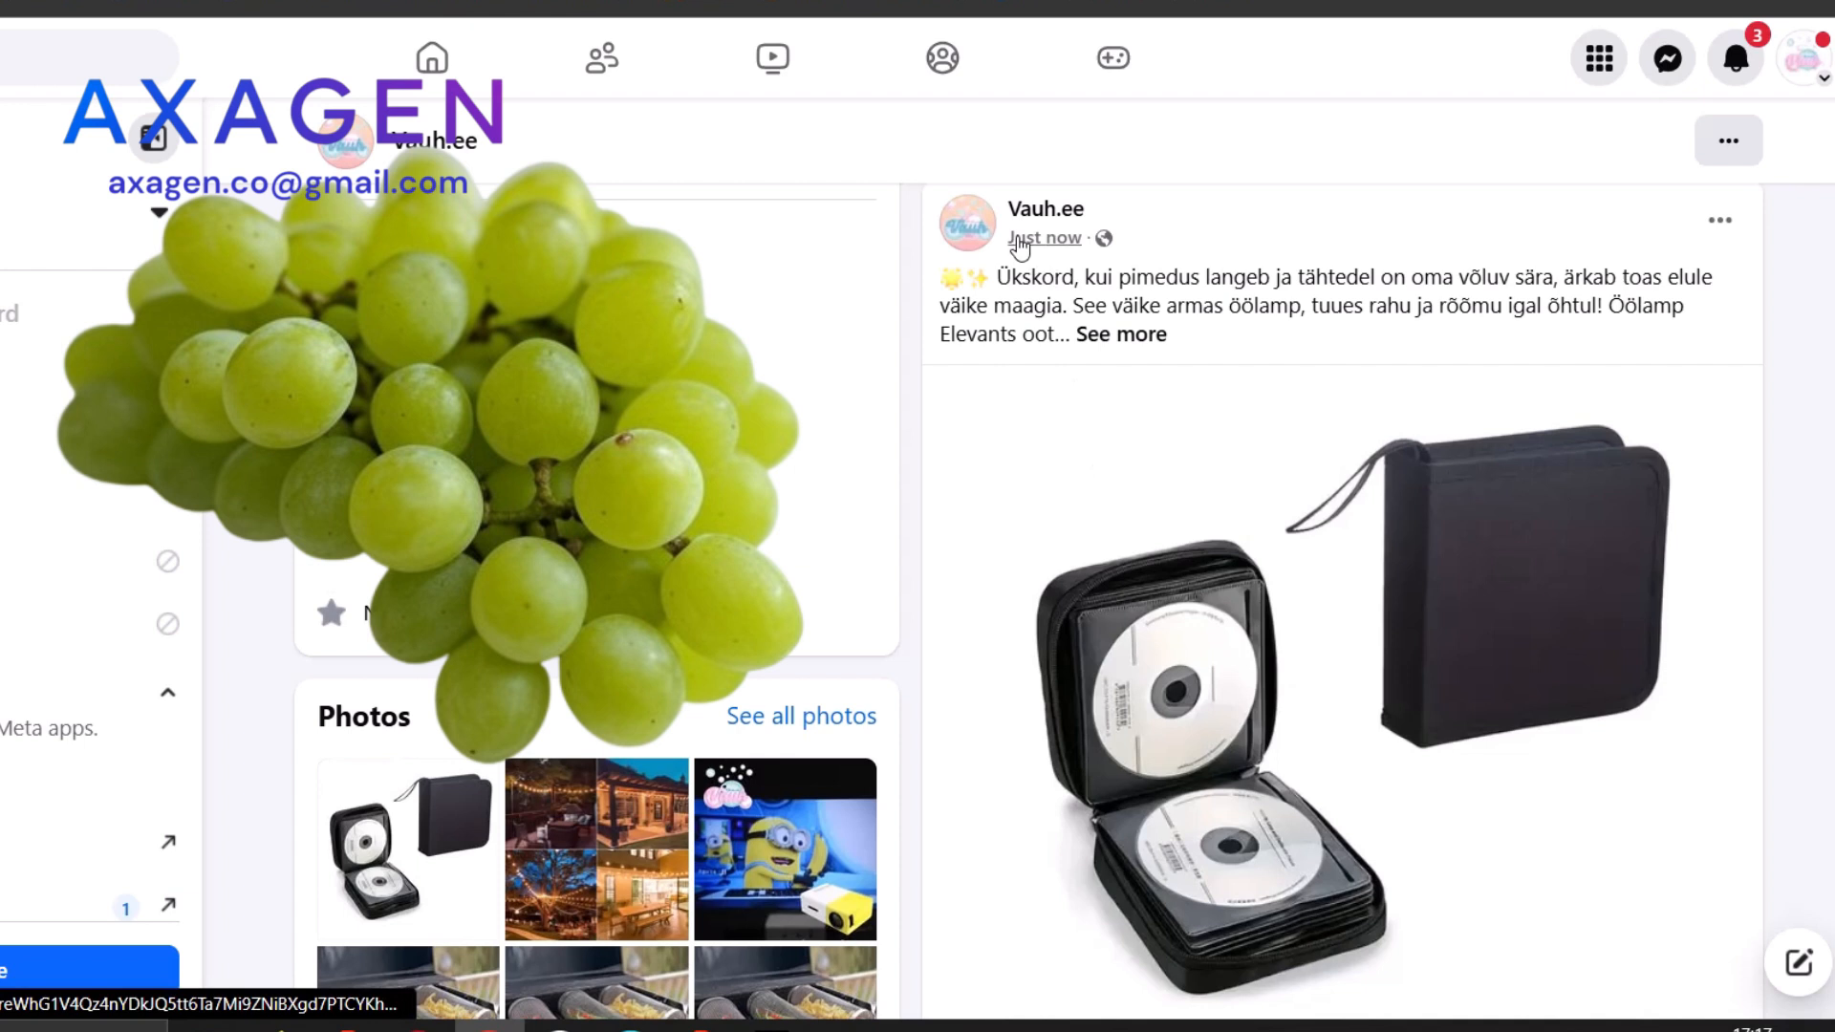
# Expand the newest Vauh.ee post's full text on Facebook and look through the product descriptions in the Google Sheets table
pyautogui.click(1133, 337)
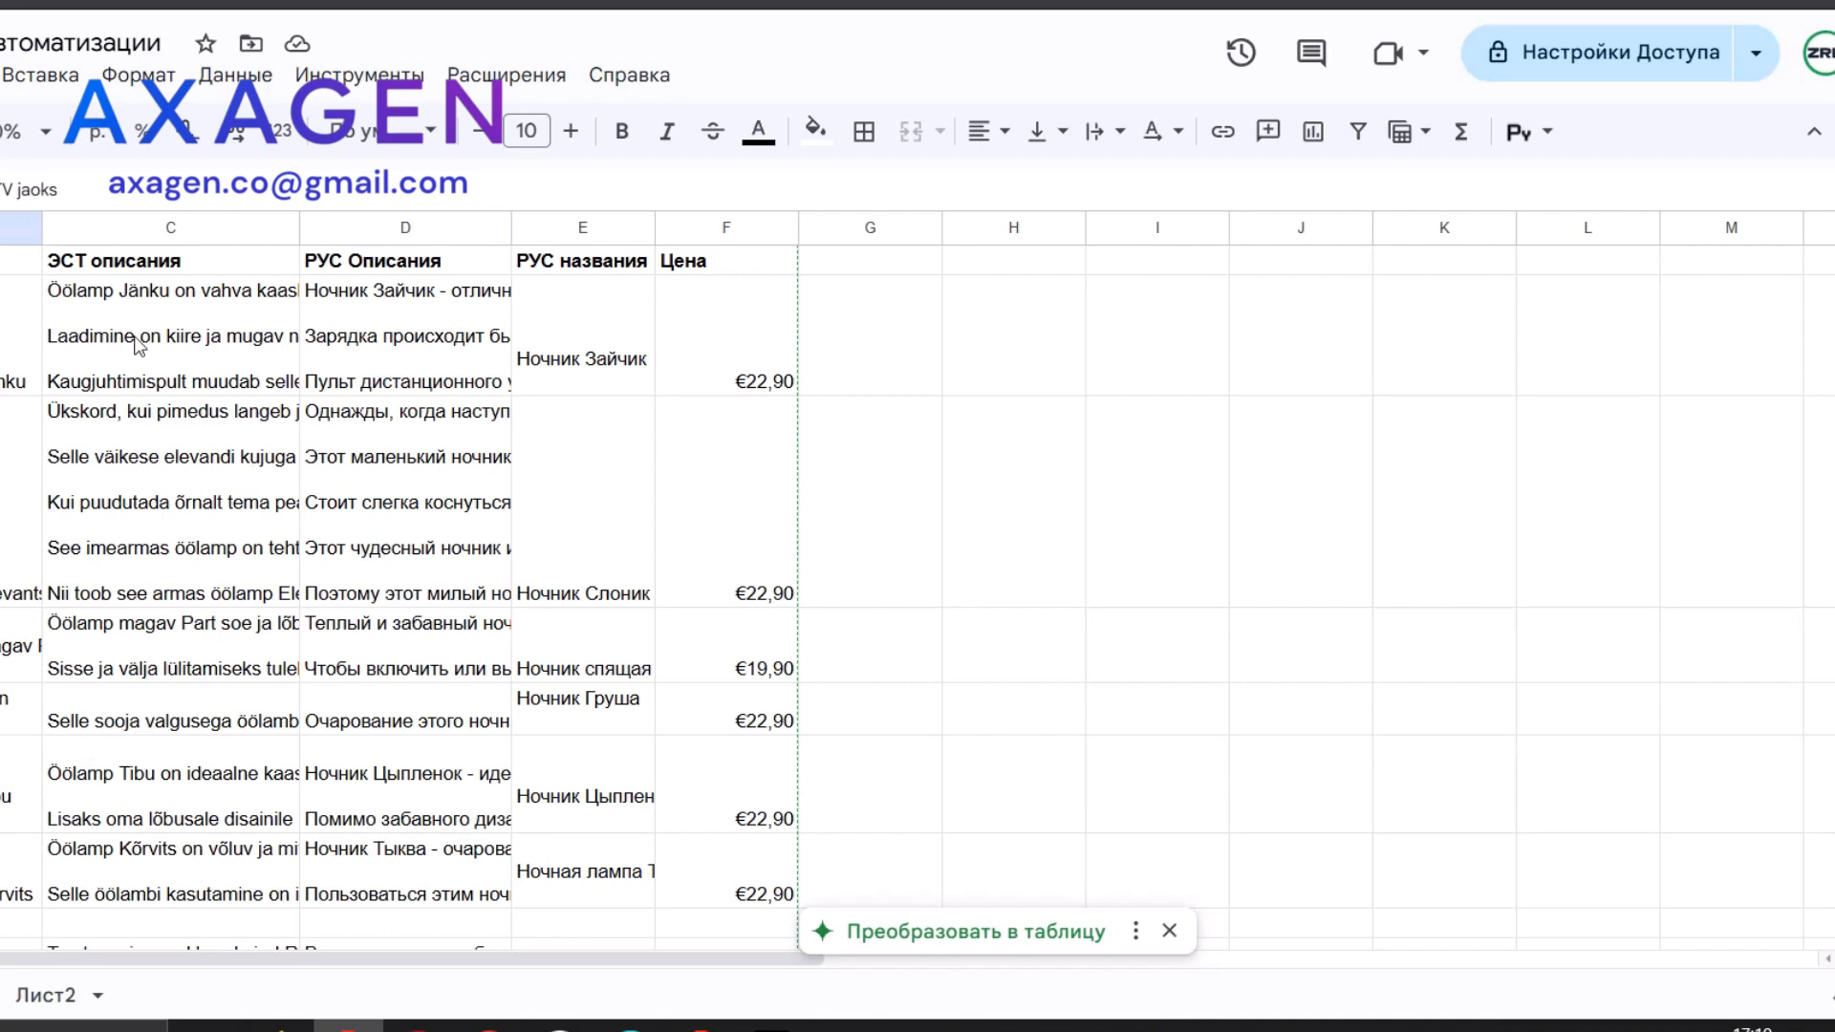
pyautogui.scroll(-3, 138, 346)
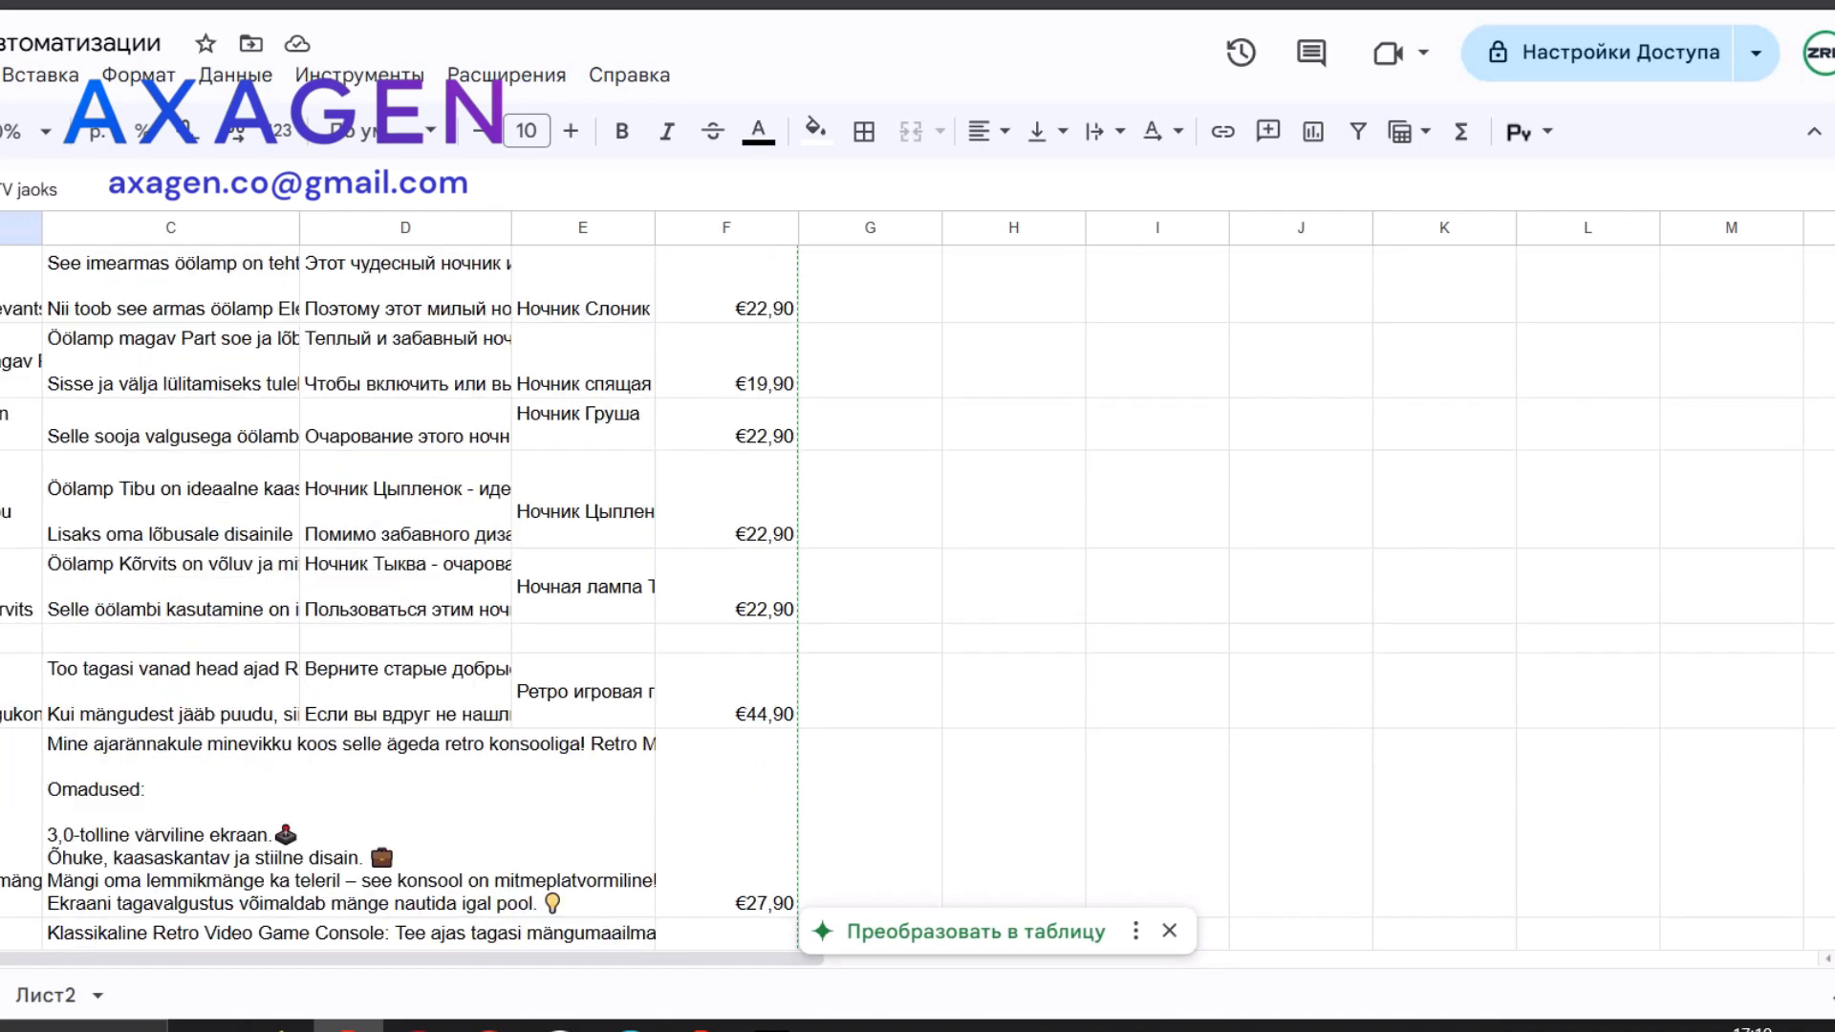
pyautogui.scroll(3, 420, 573)
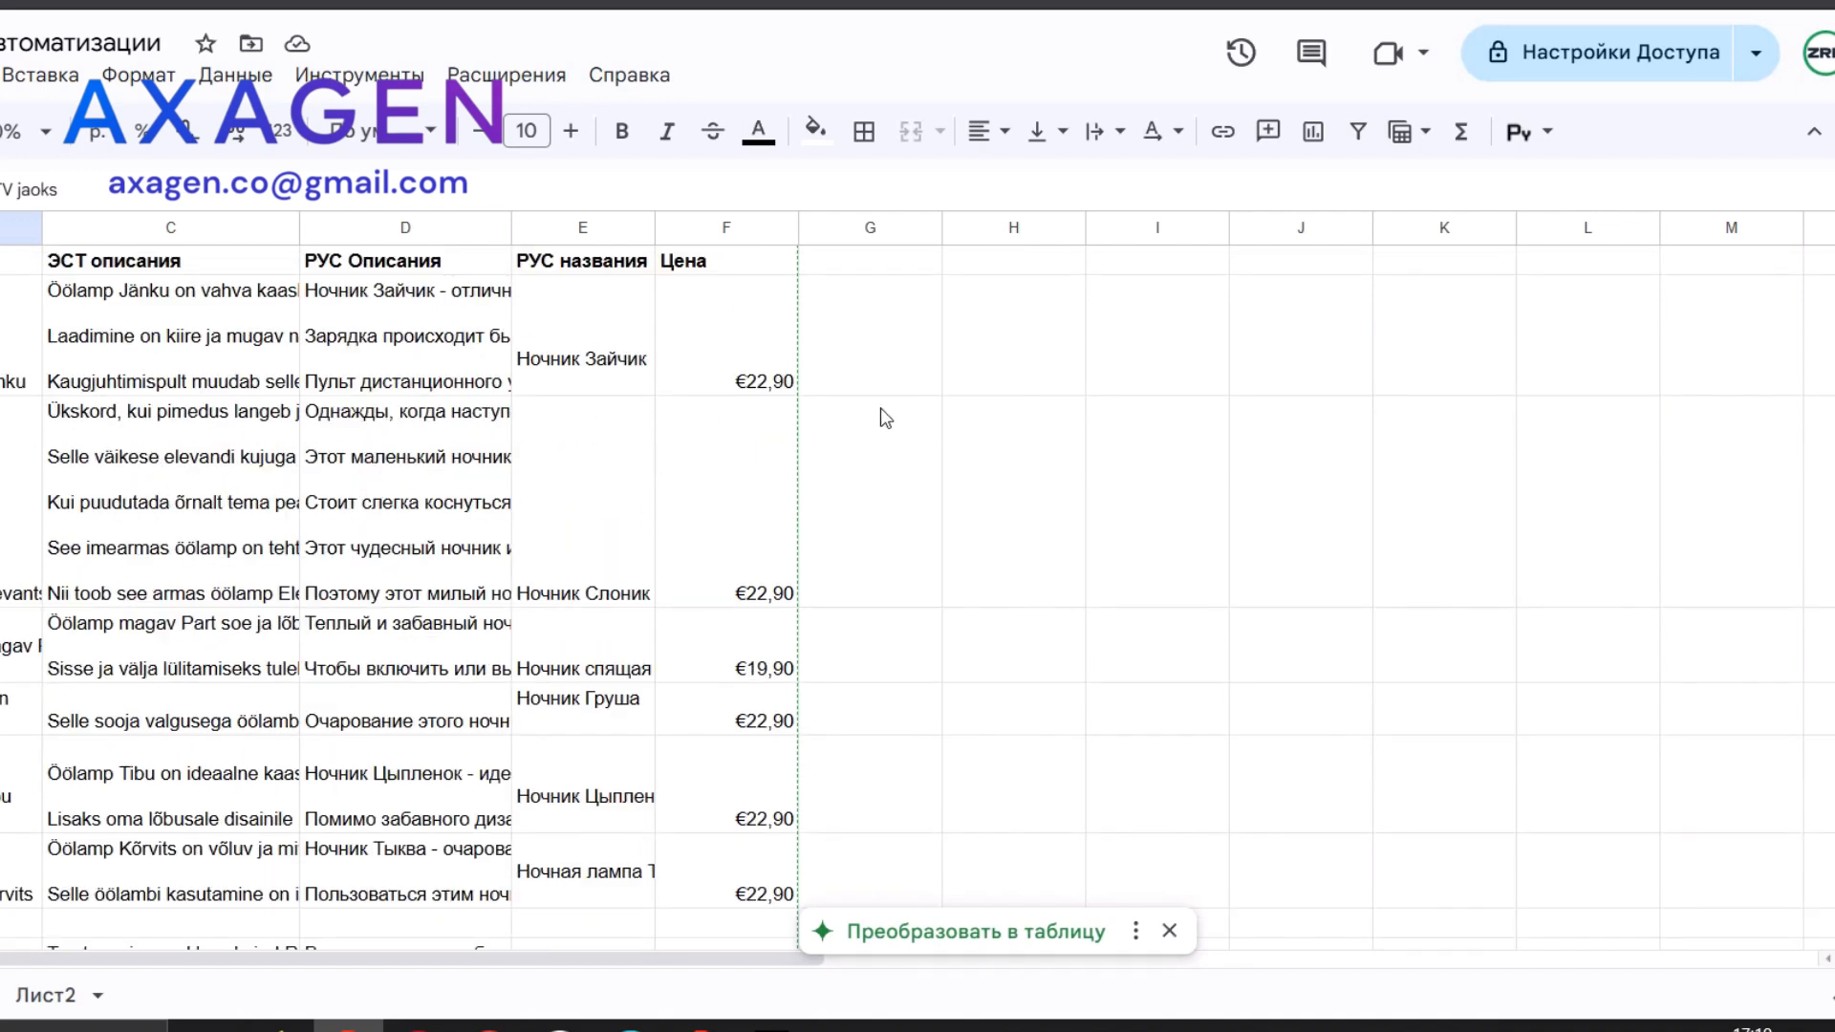
pyautogui.scroll(-2, 515, 516)
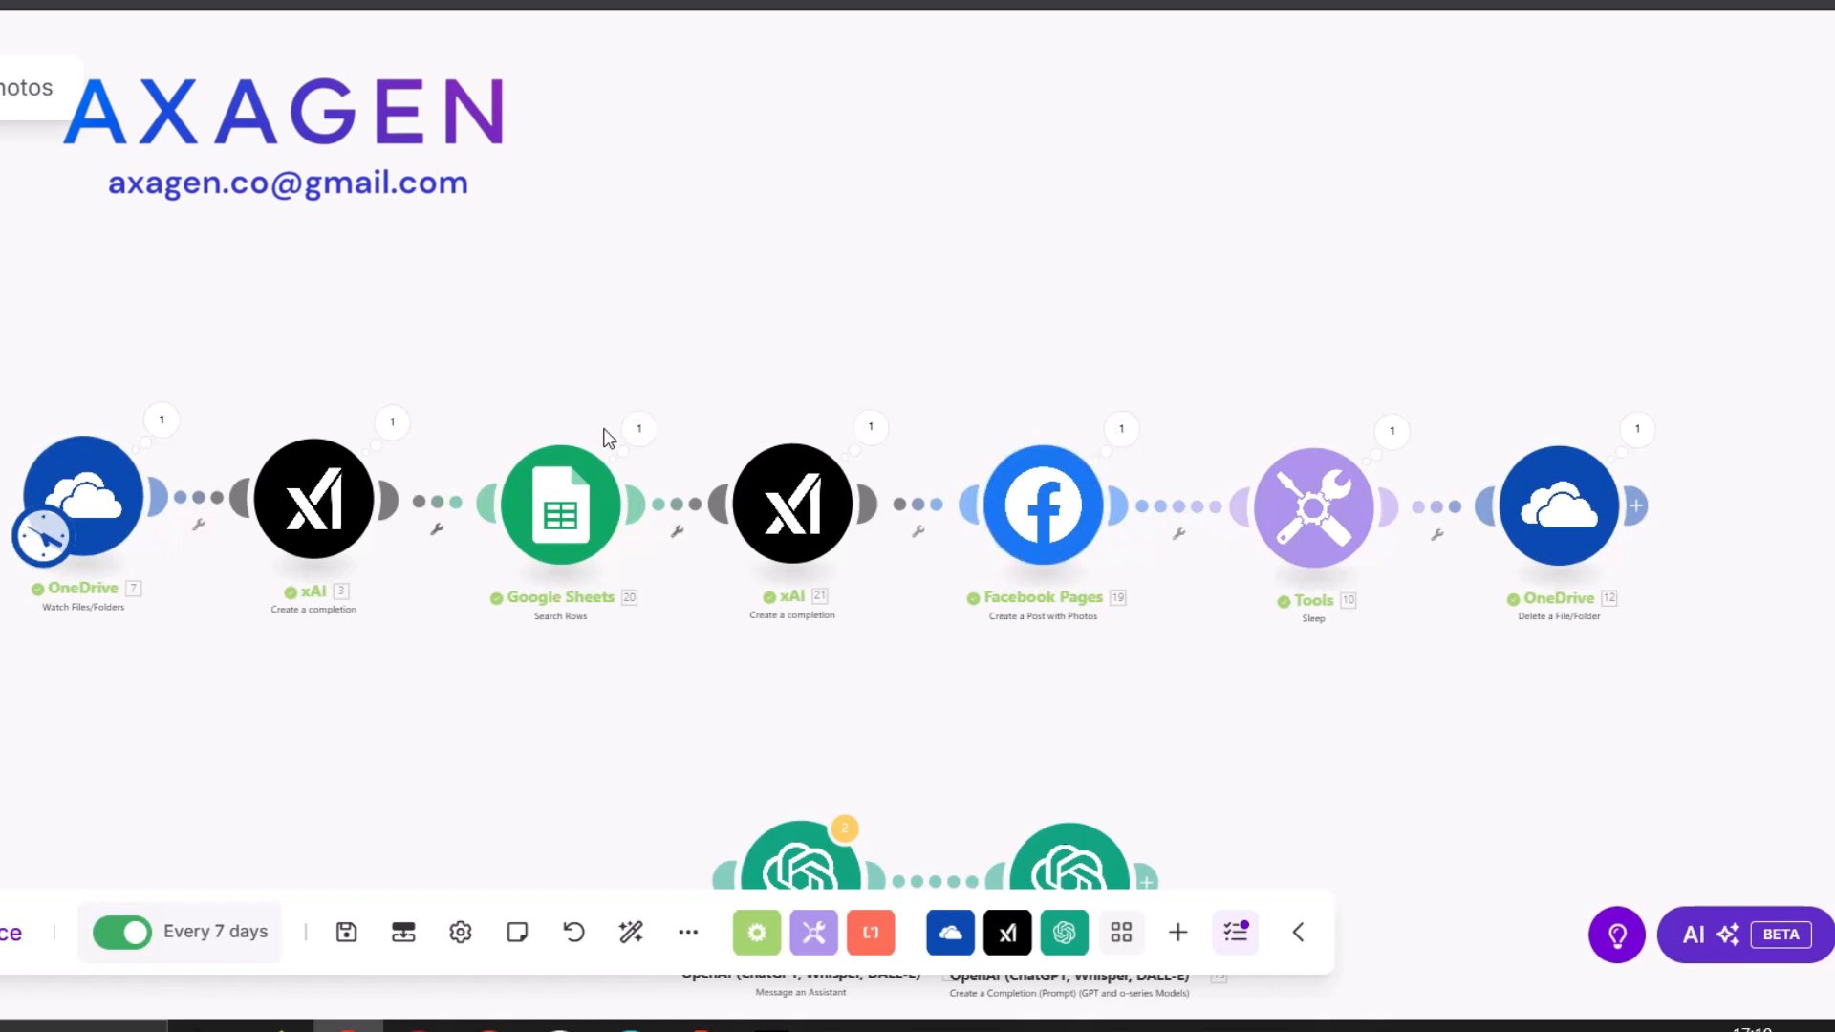
pyautogui.scroll(-2, 568, 247)
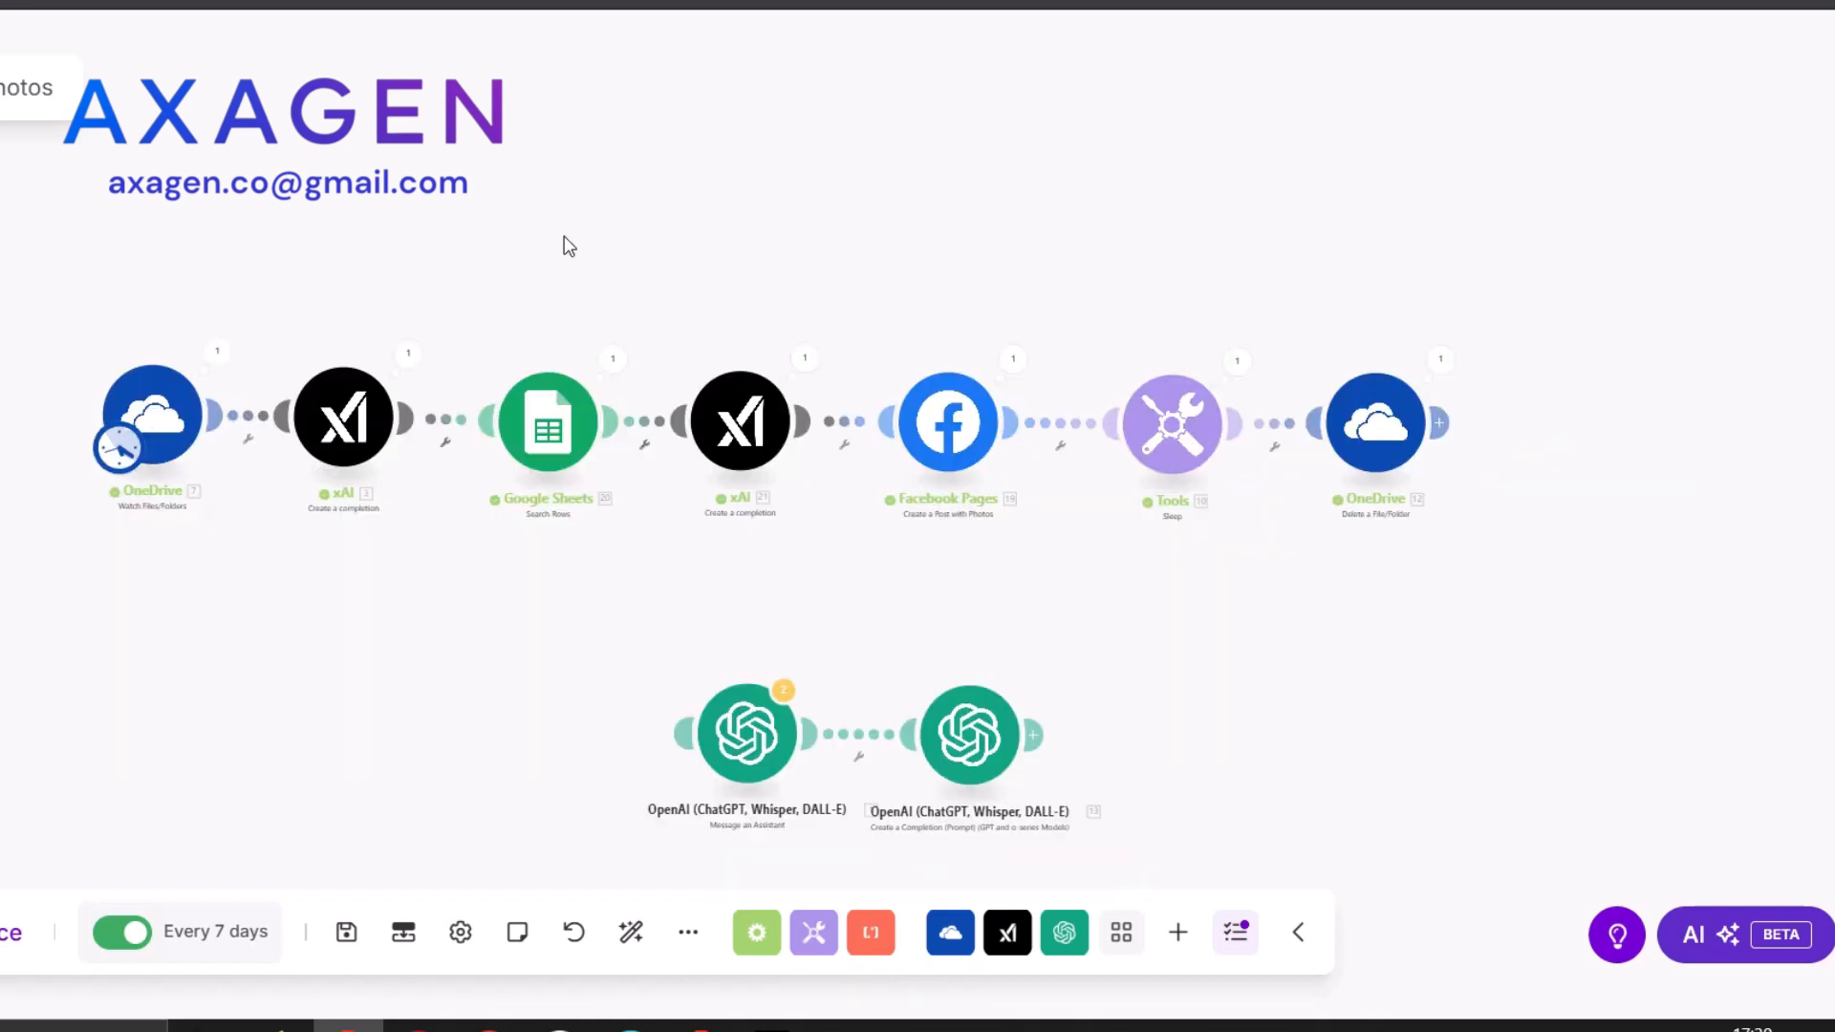